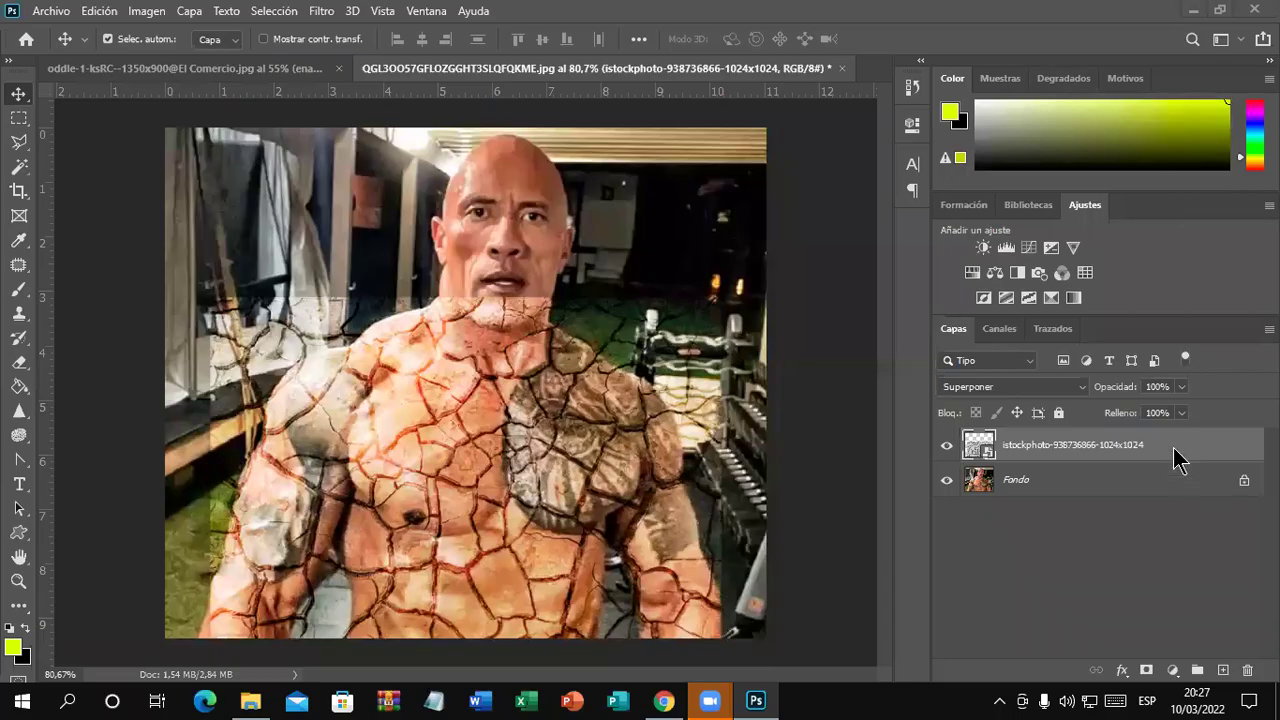
# - Drop the Superponer crack texture layer to 50% opacity and rasterize it with Rasterizar capa
pyautogui.click(1183, 388)
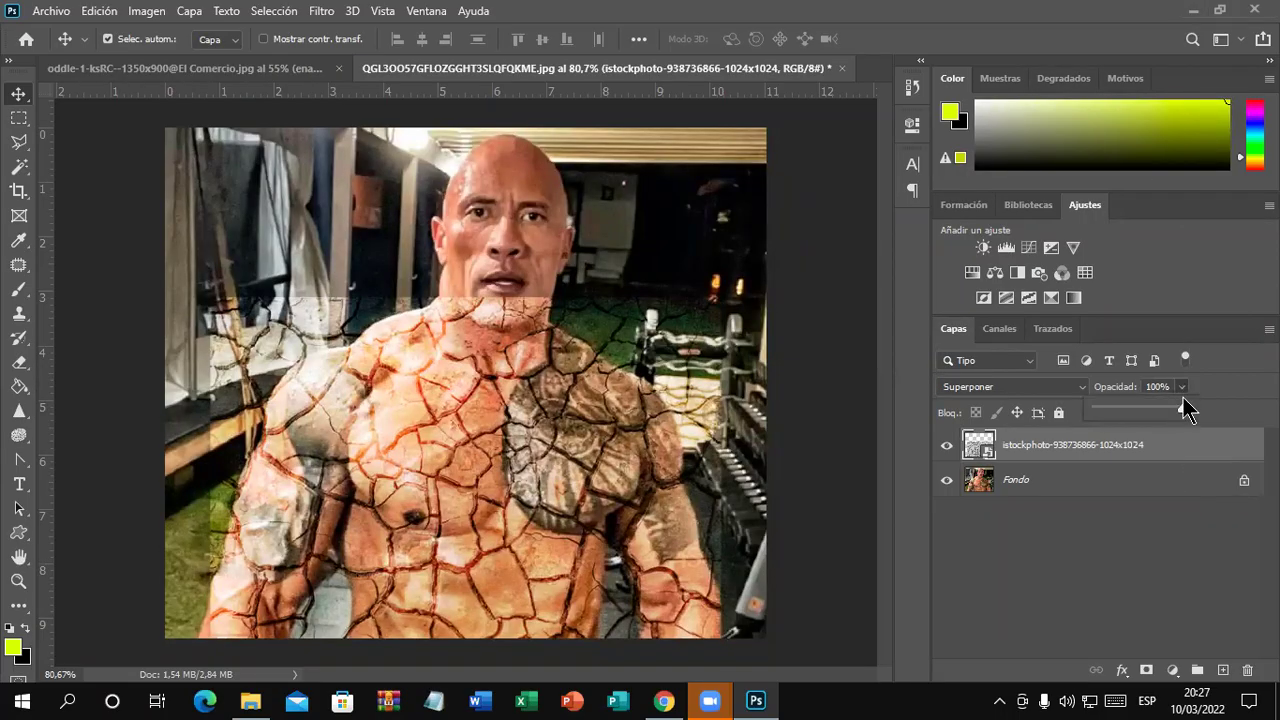
pyautogui.moveTo(1186, 408); pyautogui.dragTo(1154, 410)
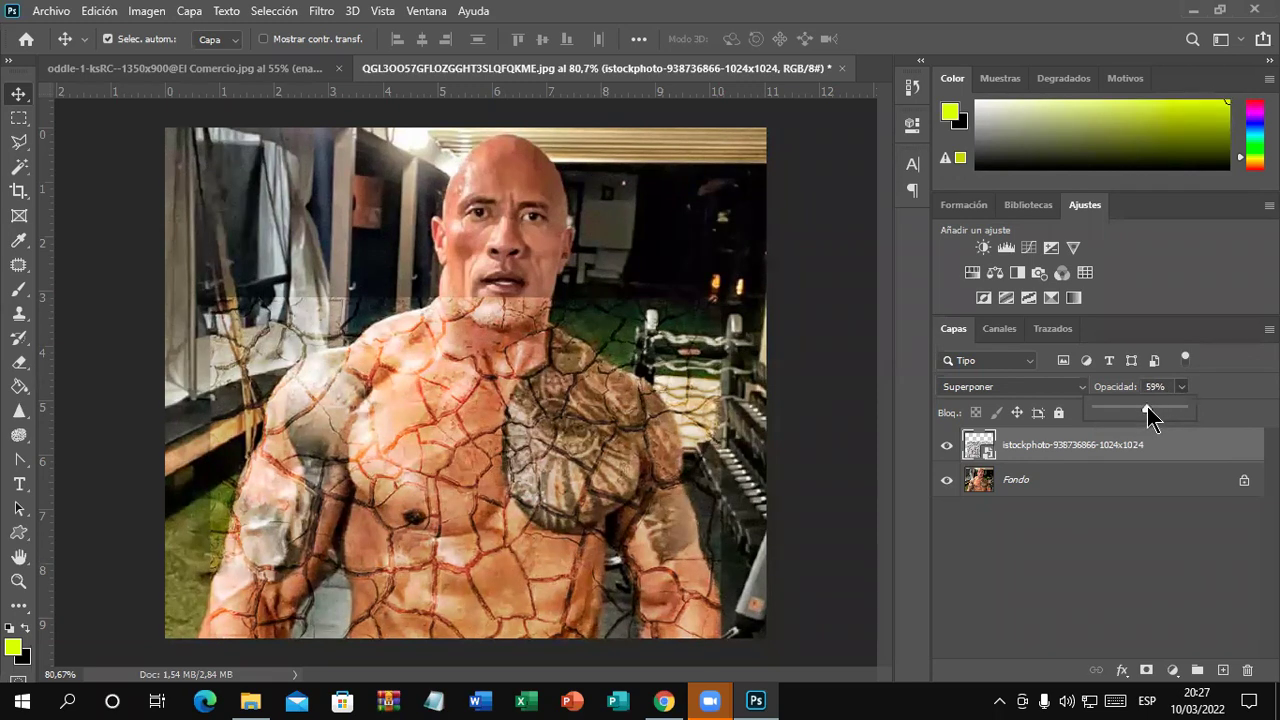
pyautogui.moveTo(1141, 408); pyautogui.dragTo(1139, 406)
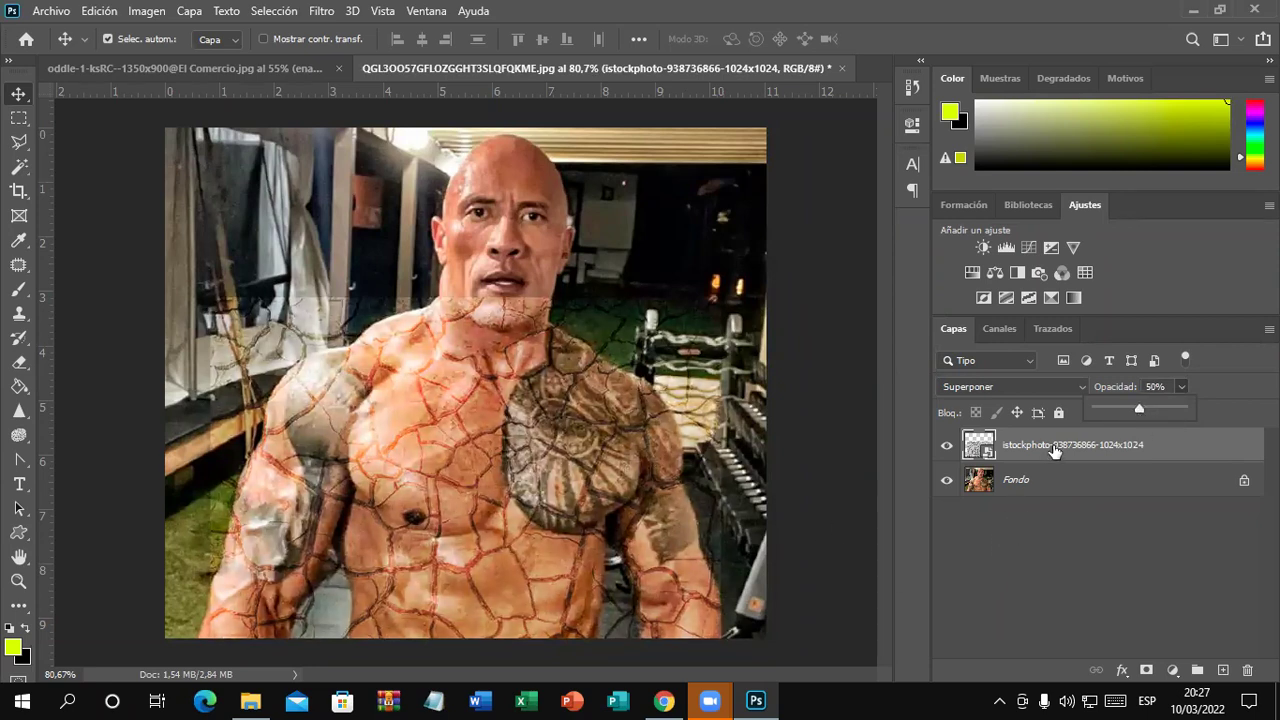
pyautogui.rightClick(1009, 455)
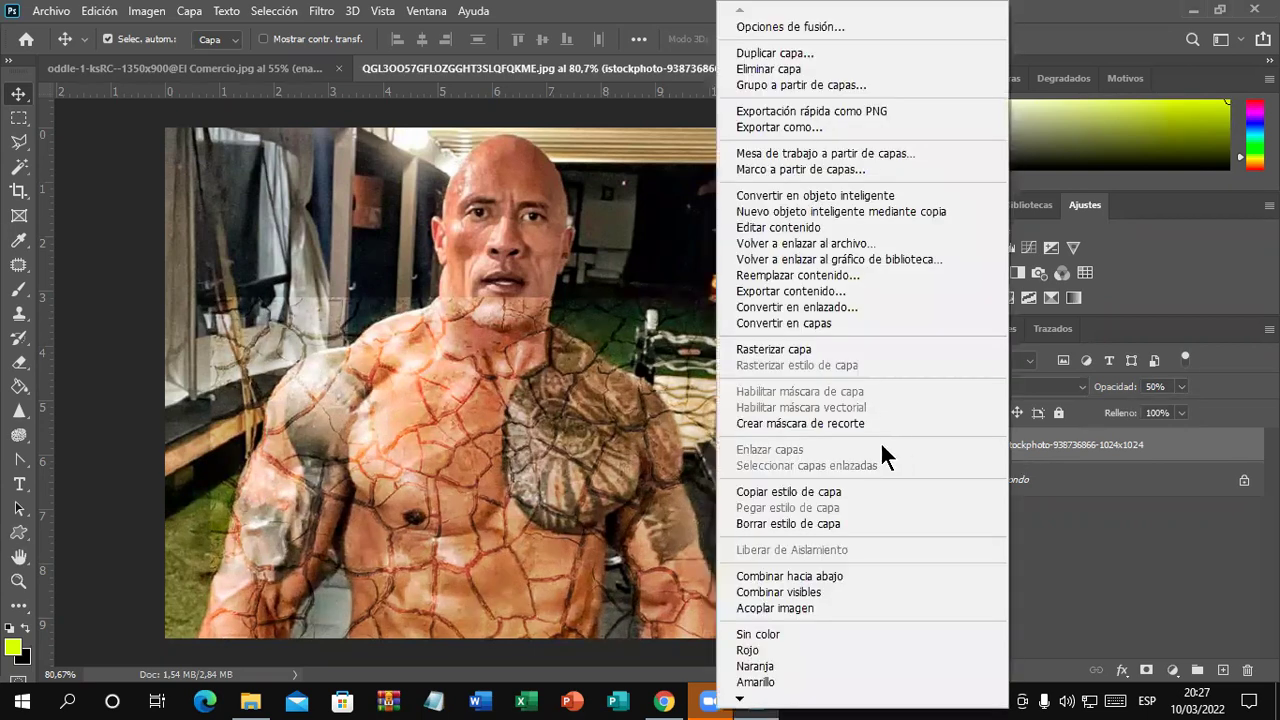
pyautogui.click(774, 352)
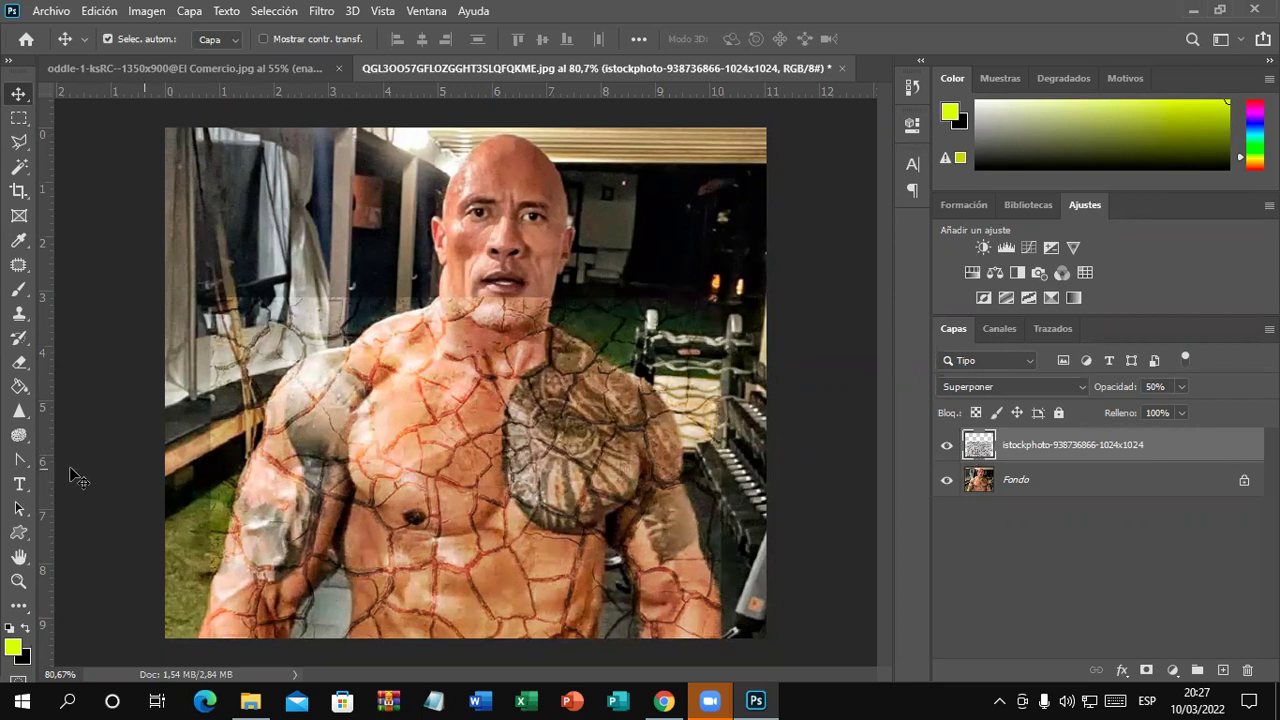
# - Erase the crack texture from the face, jaw and surrounding background with a 92 px eraser
pyautogui.click(21, 364)
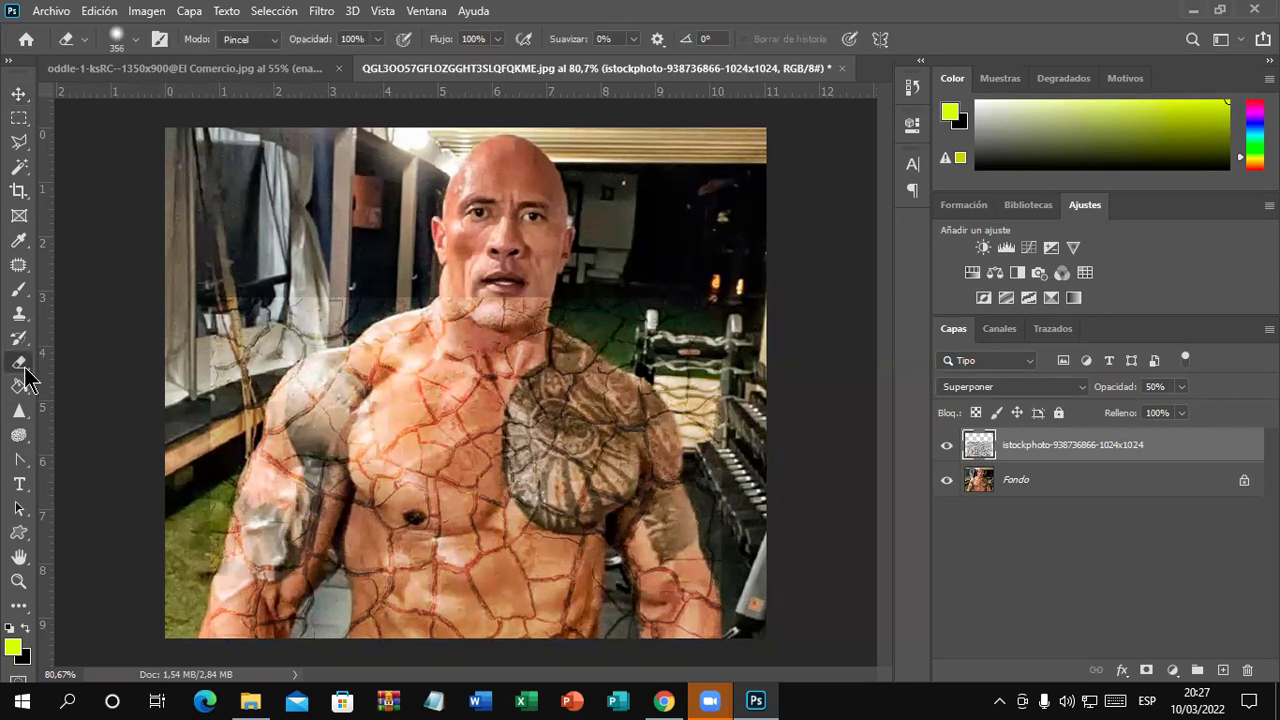
pyautogui.rightClick(802, 366)
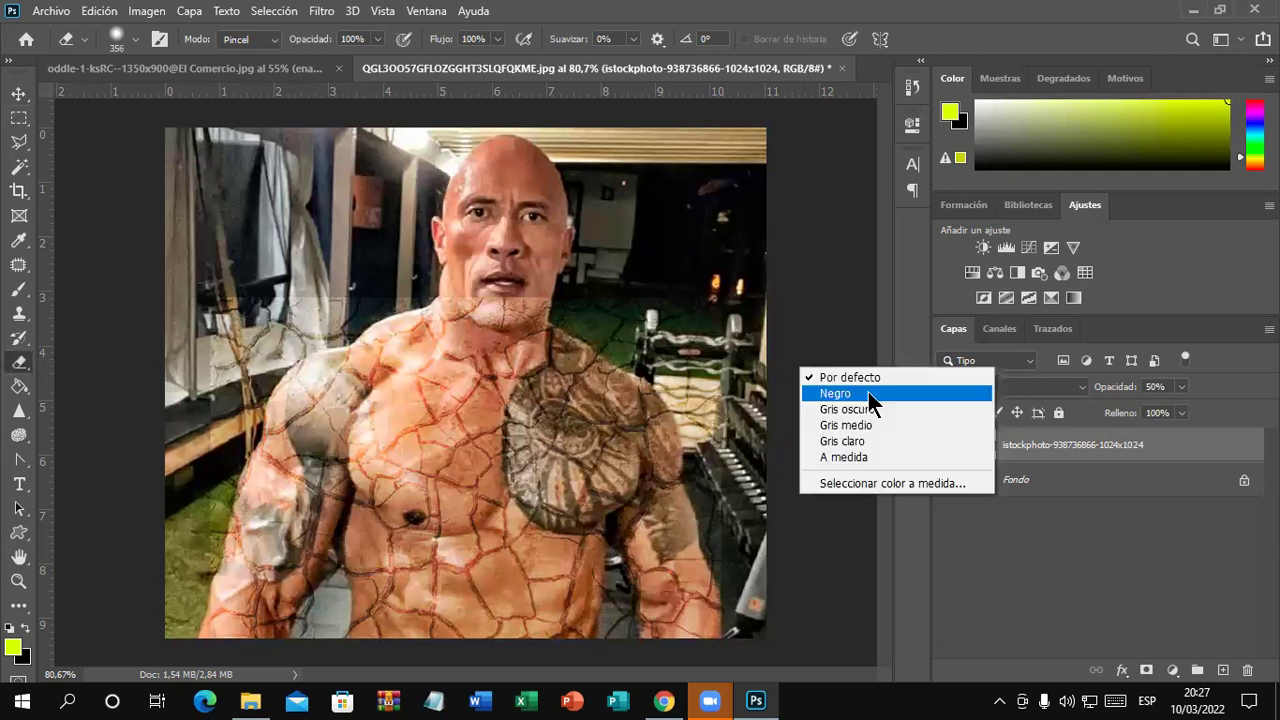
pyautogui.rightClick(652, 289)
pyautogui.moveTo(856, 332)
pyautogui.mouseDown()
pyautogui.moveTo(812, 333)
pyautogui.moveTo(850, 374)
pyautogui.mouseUp()
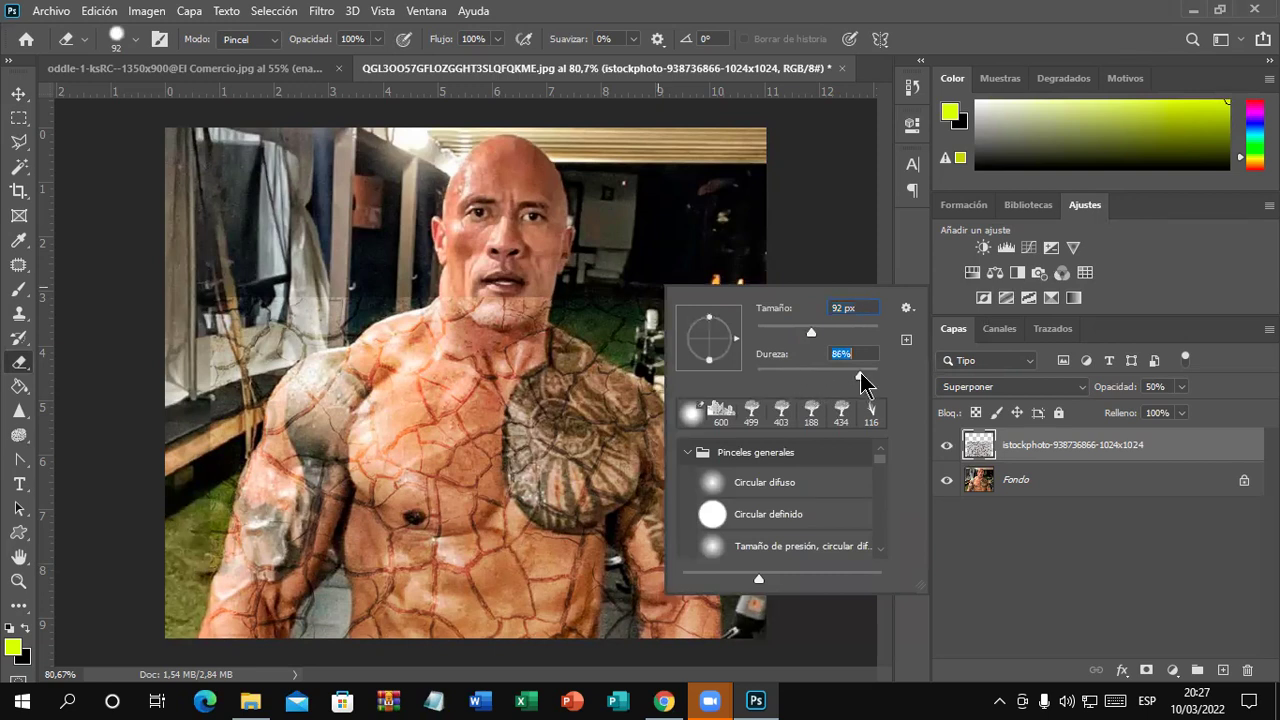
pyautogui.press('Return')
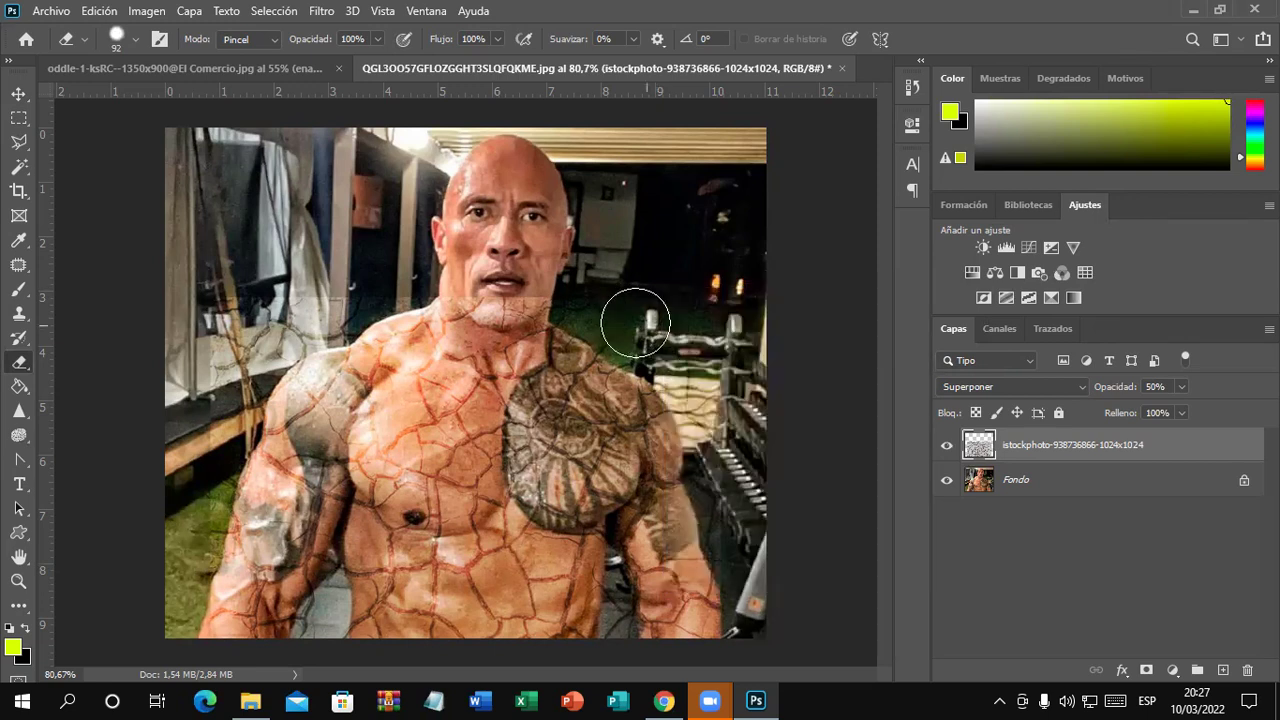
pyautogui.moveTo(540, 285)
pyautogui.mouseDown()
pyautogui.moveTo(330, 289)
pyautogui.moveTo(176, 503)
pyautogui.moveTo(165, 615)
pyautogui.moveTo(308, 303)
pyautogui.mouseUp()
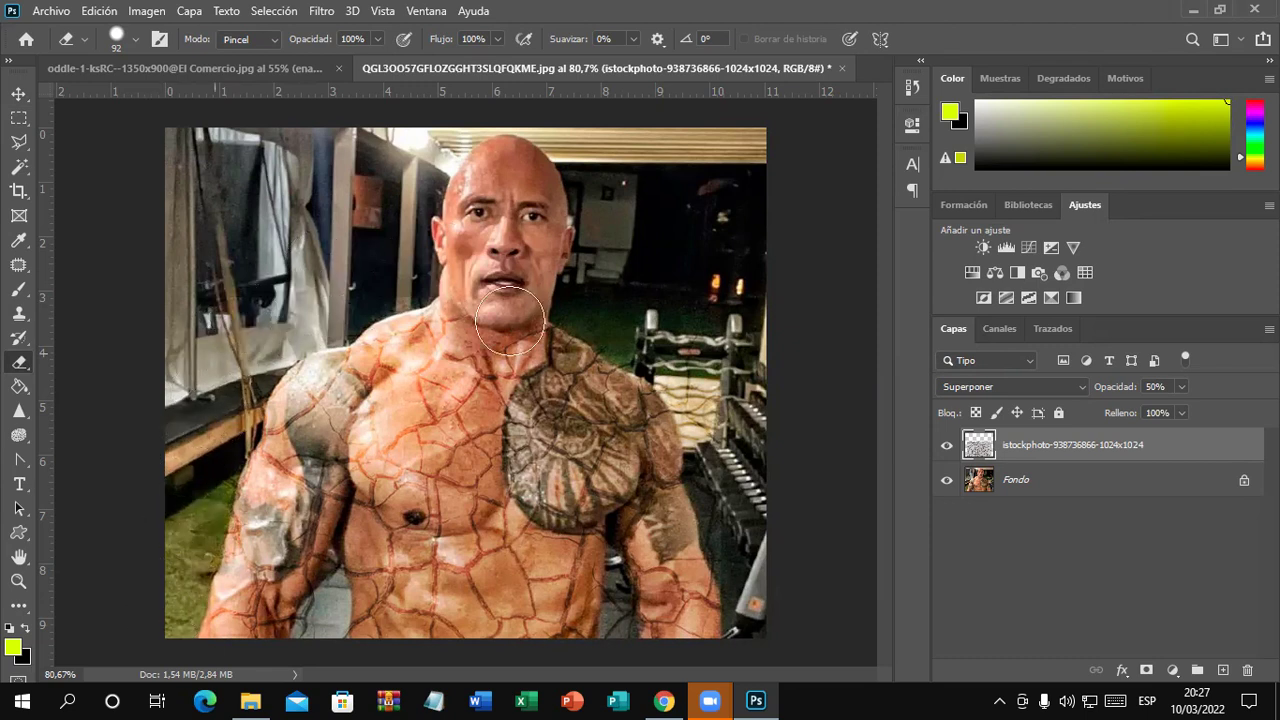
pyautogui.moveTo(308, 303)
pyautogui.mouseDown()
pyautogui.moveTo(590, 305)
pyautogui.moveTo(737, 467)
pyautogui.moveTo(757, 634)
pyautogui.moveTo(735, 497)
pyautogui.moveTo(690, 360)
pyautogui.moveTo(629, 309)
pyautogui.moveTo(789, 600)
pyautogui.moveTo(757, 506)
pyautogui.mouseUp()
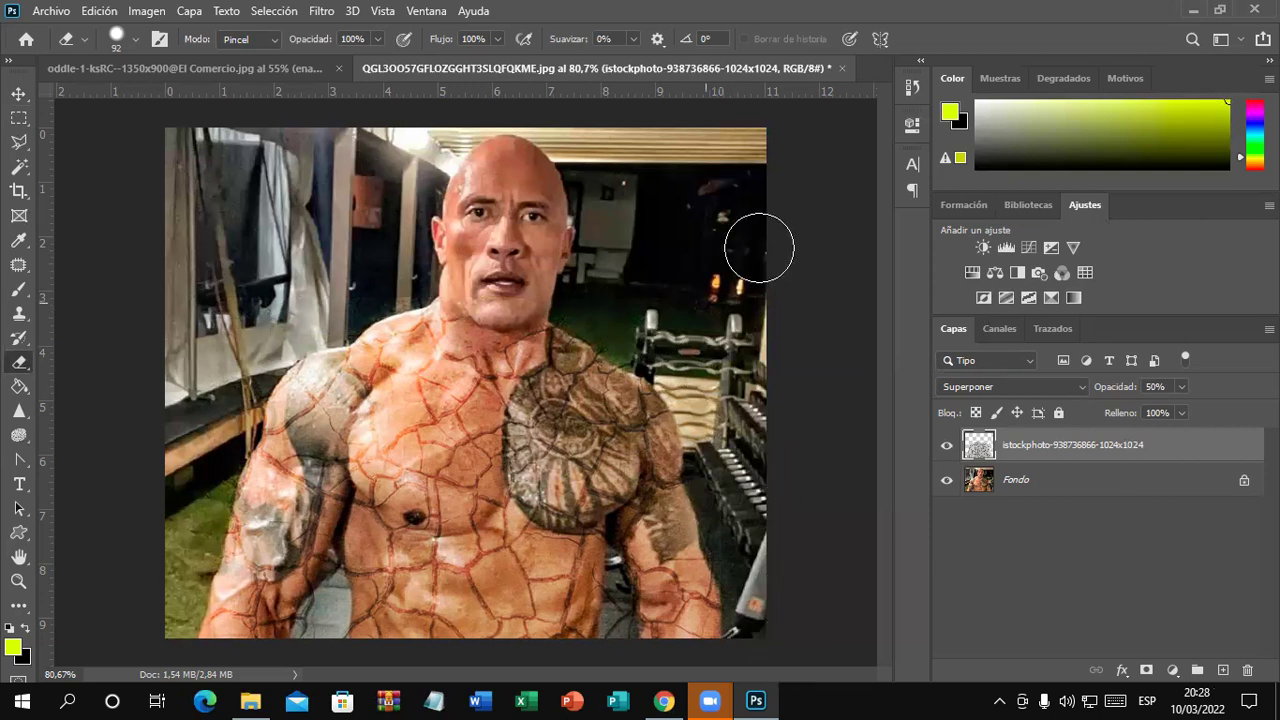
# - Refine the erased edges with the eraser shrunk to 29 px
pyautogui.rightClick(758, 247)
pyautogui.moveTo(890, 293); pyautogui.dragTo(877, 294)
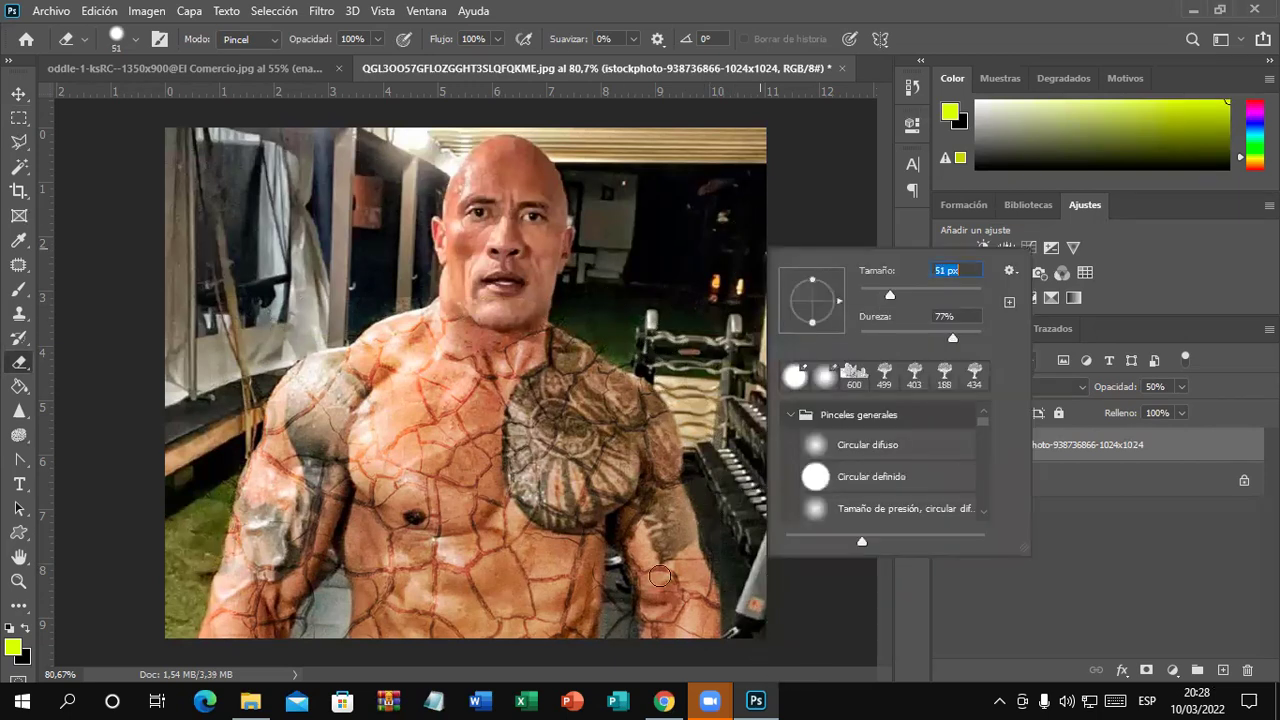
pyautogui.click(613, 632)
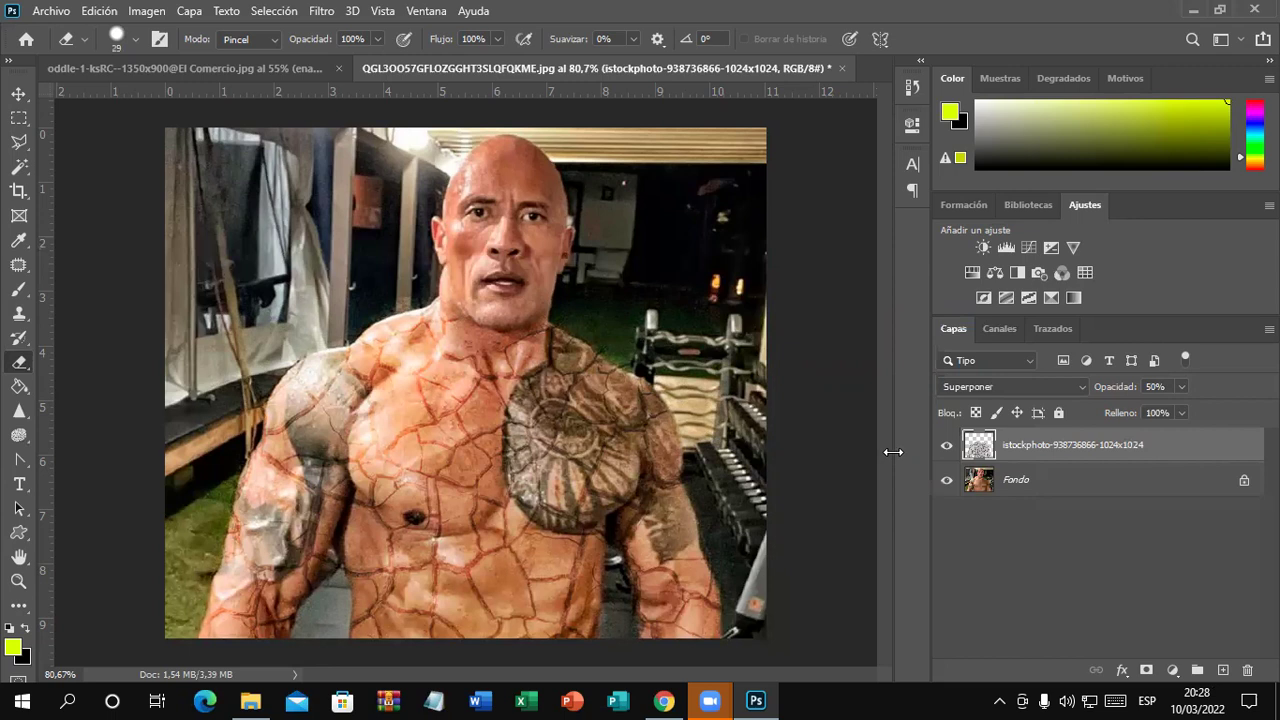
pyautogui.click(19, 291)
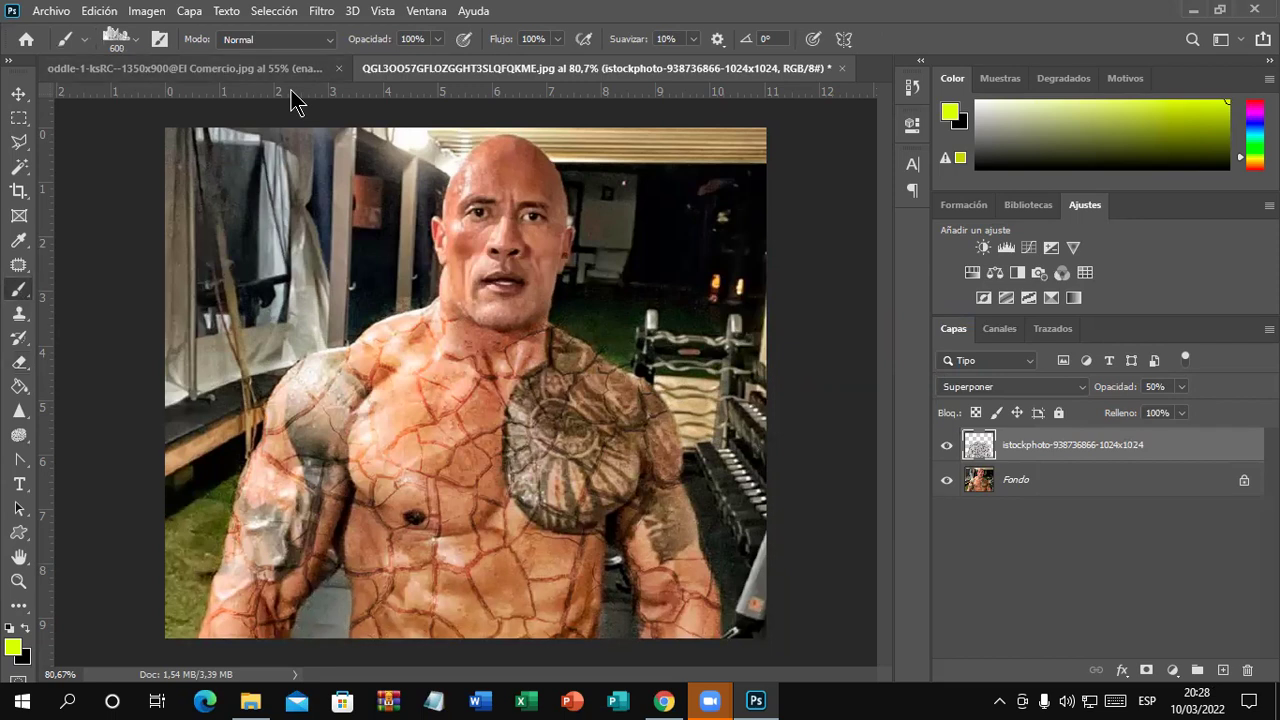
# - Browse the brush and layer blend-mode lists, leaving the crack layer on Superponer
pyautogui.click(275, 39)
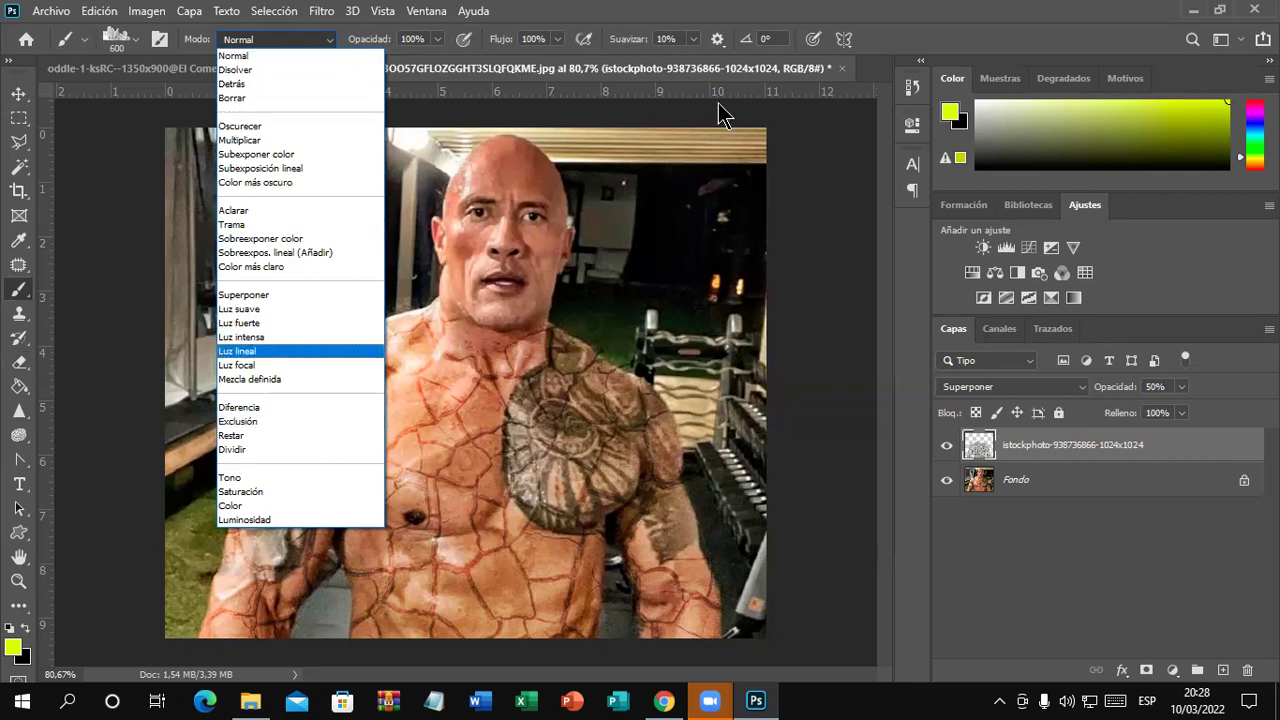
pyautogui.press('Up')
pyautogui.press('Escape')
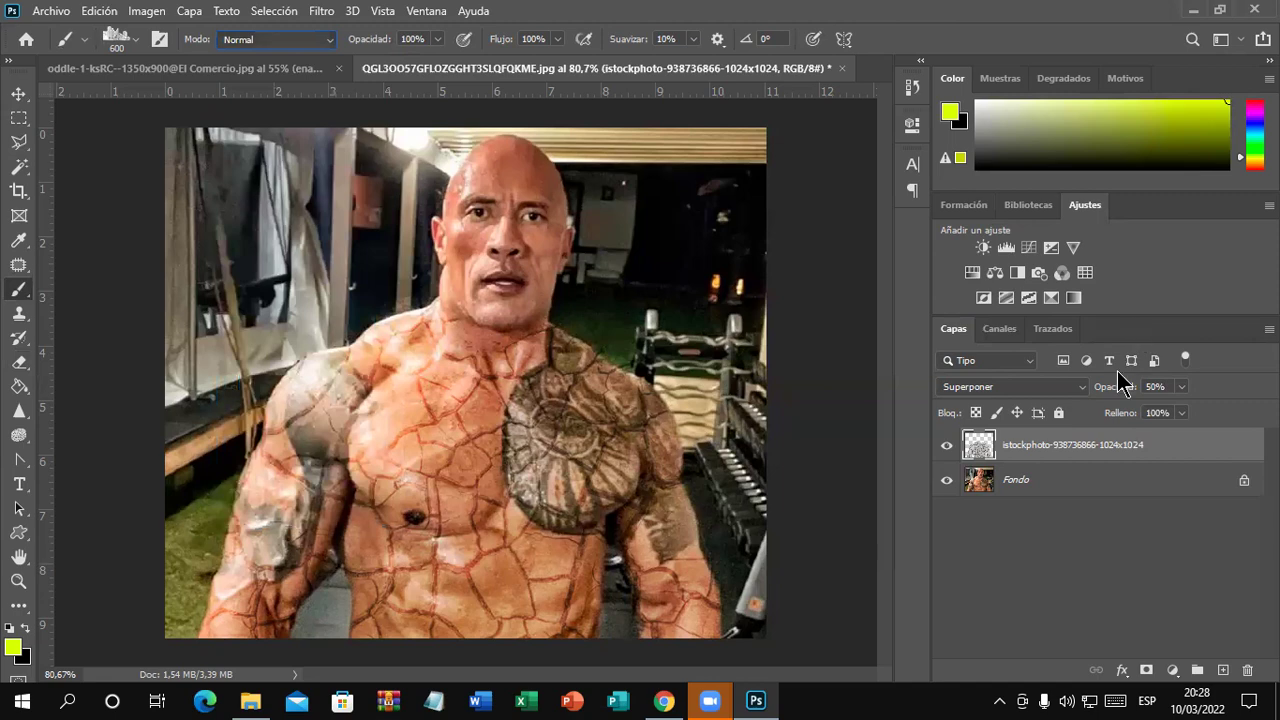
pyautogui.click(1081, 386)
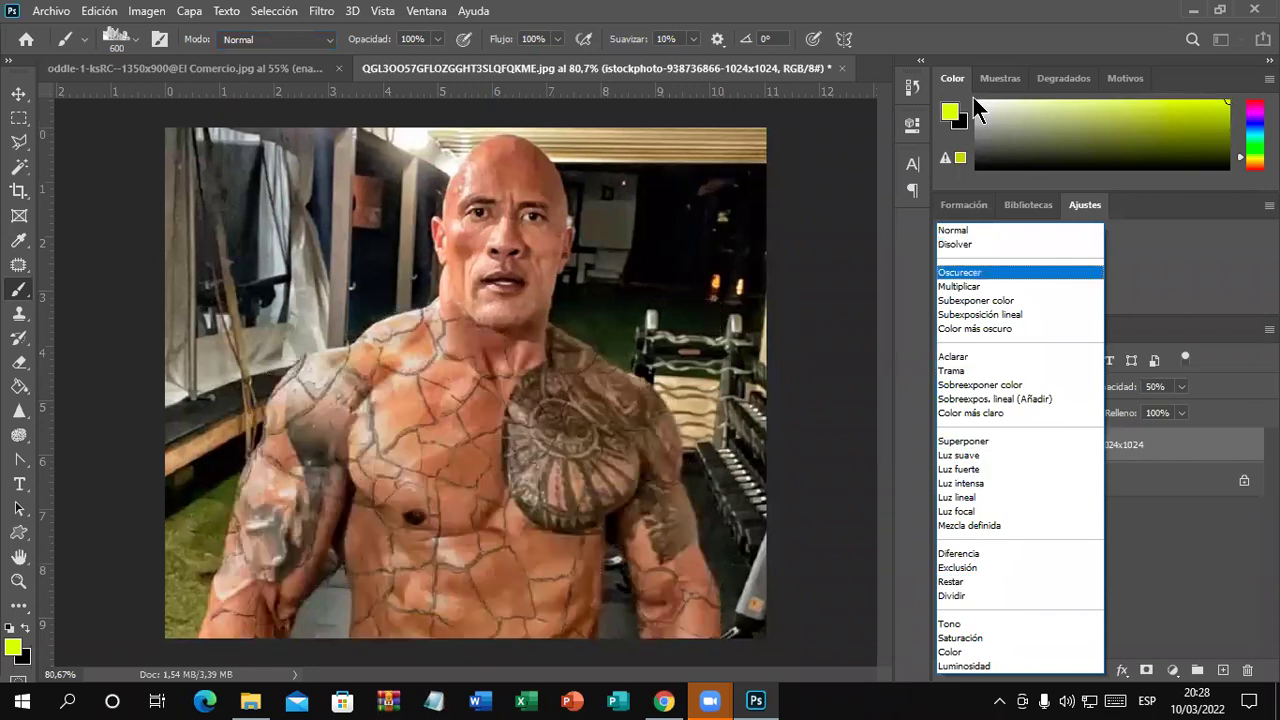
pyautogui.press('Escape')
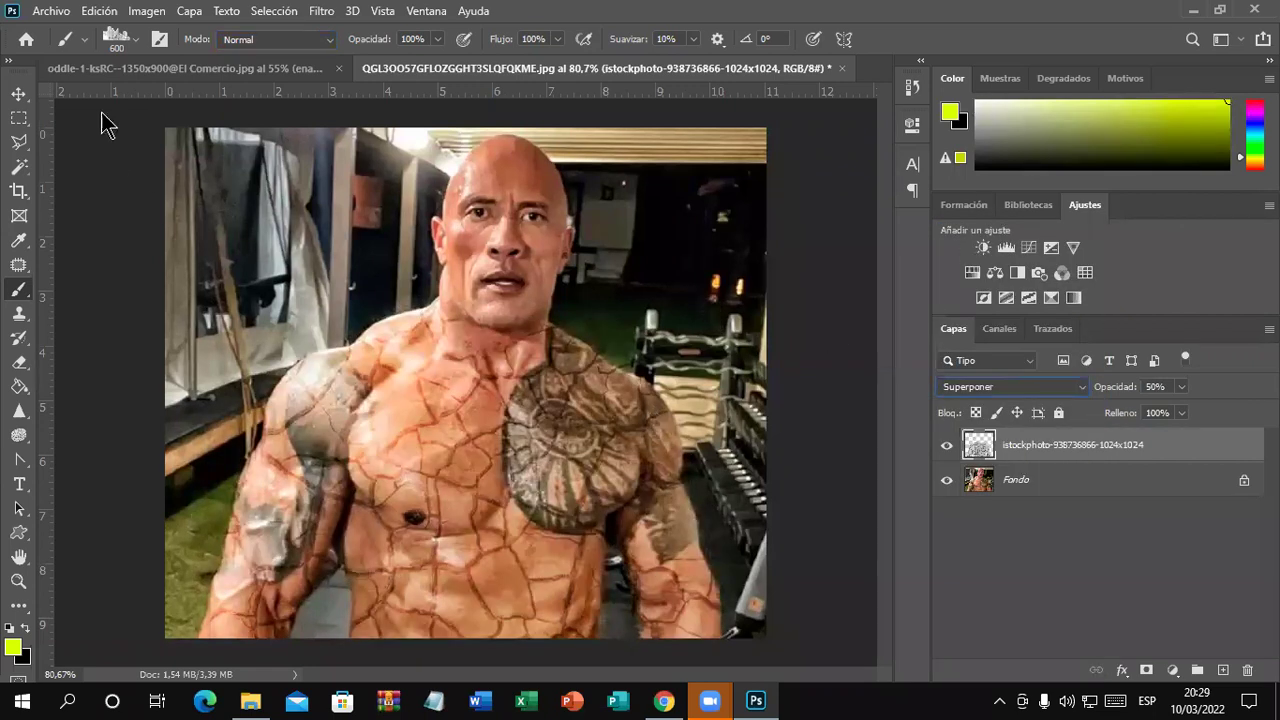
# - Switch between the Move, Brush and Eraser tools
pyautogui.click(18, 93)
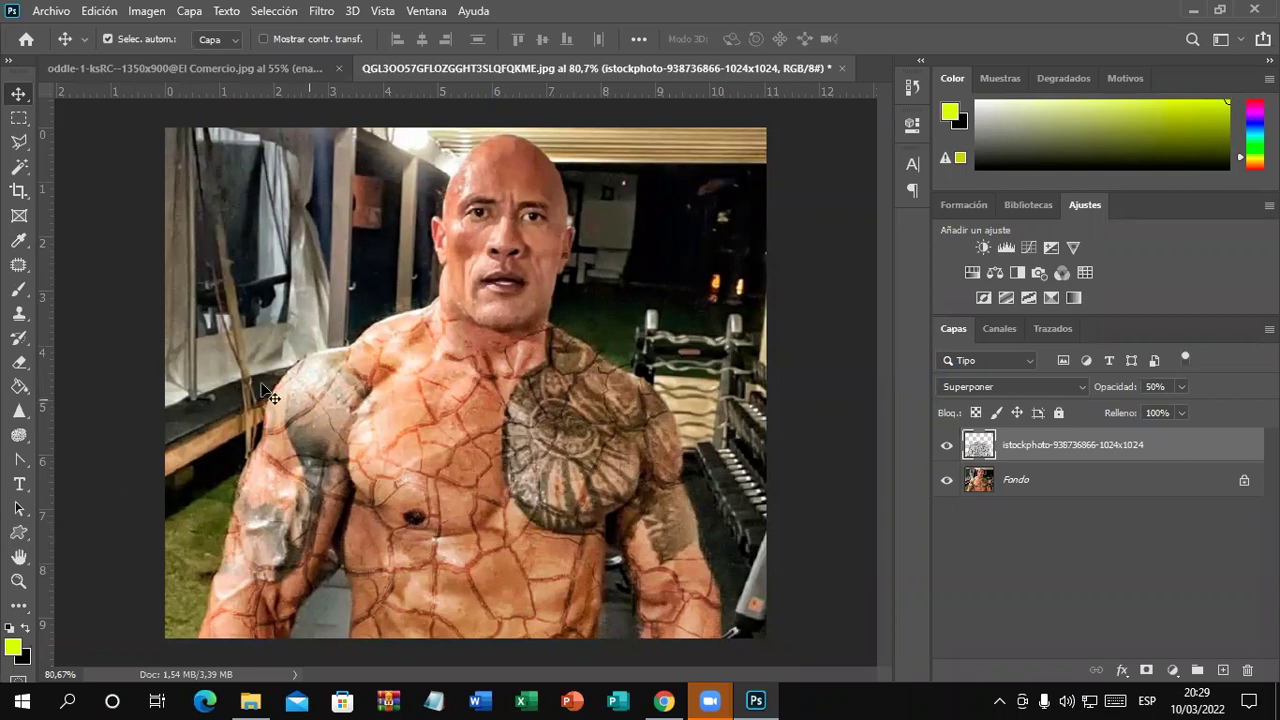
pyautogui.click(18, 290)
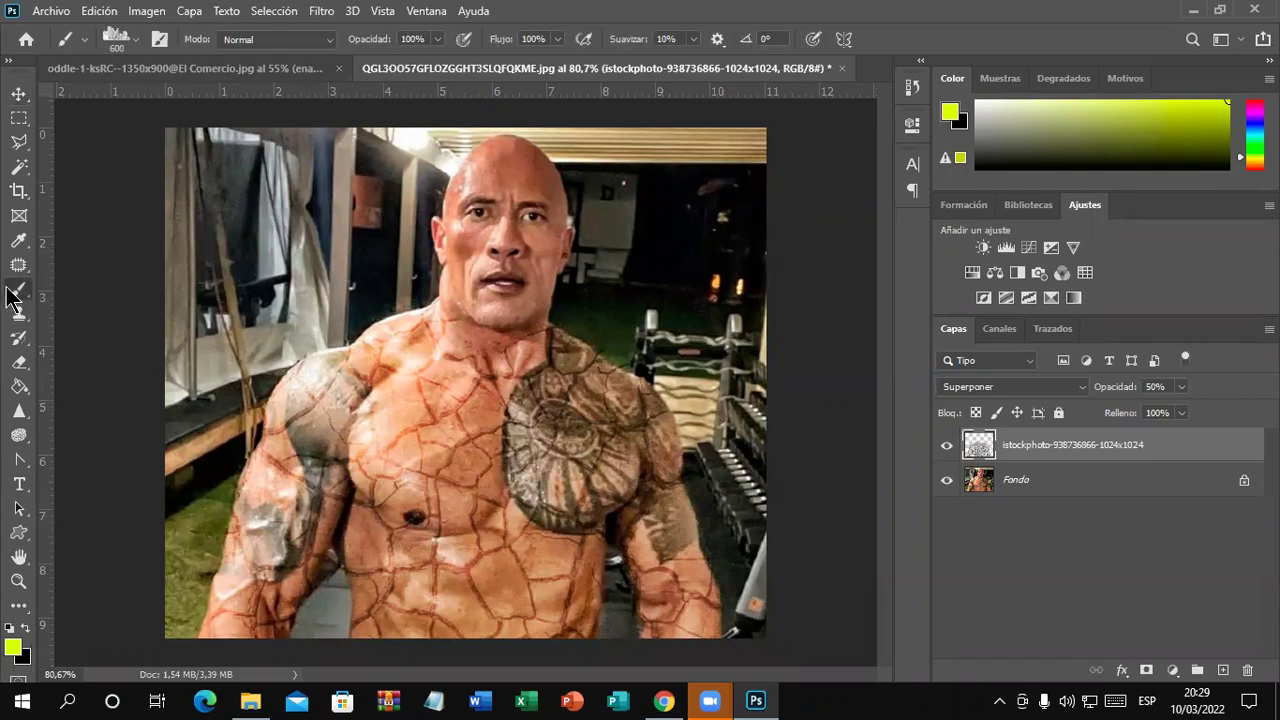
pyautogui.click(18, 362)
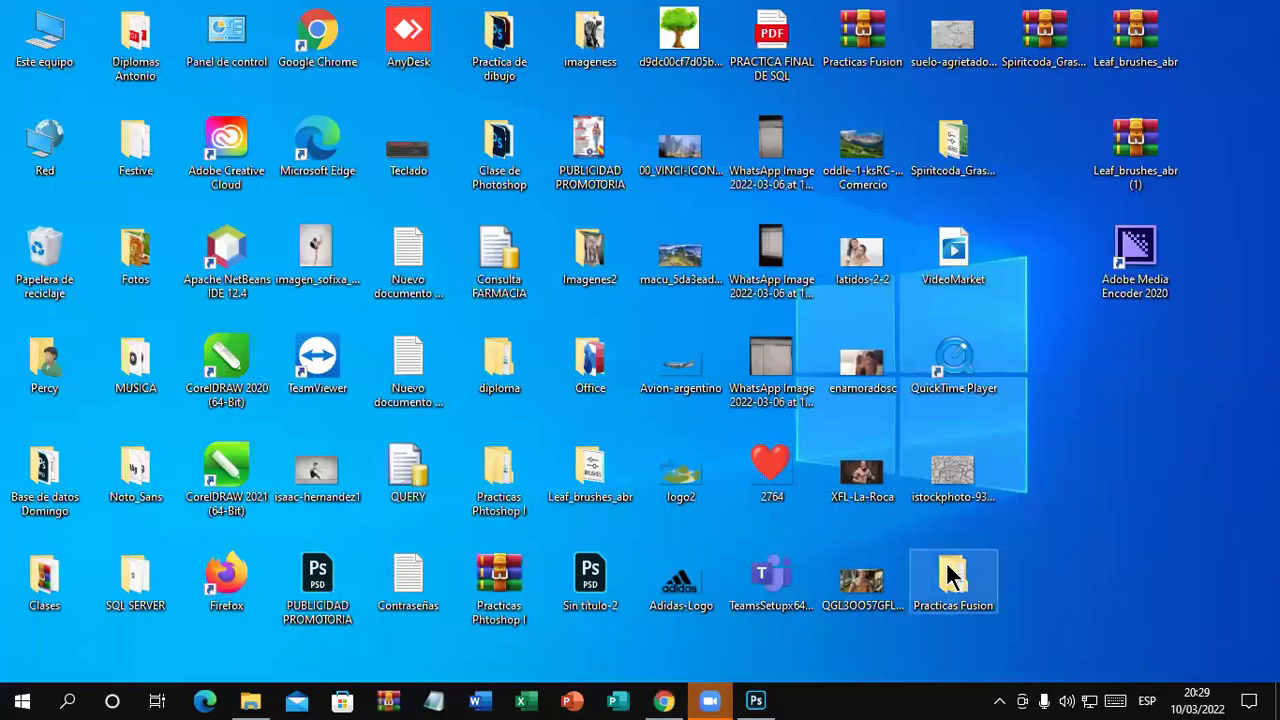
pyautogui.doubleClick(957, 575)
pyautogui.doubleClick(344, 418)
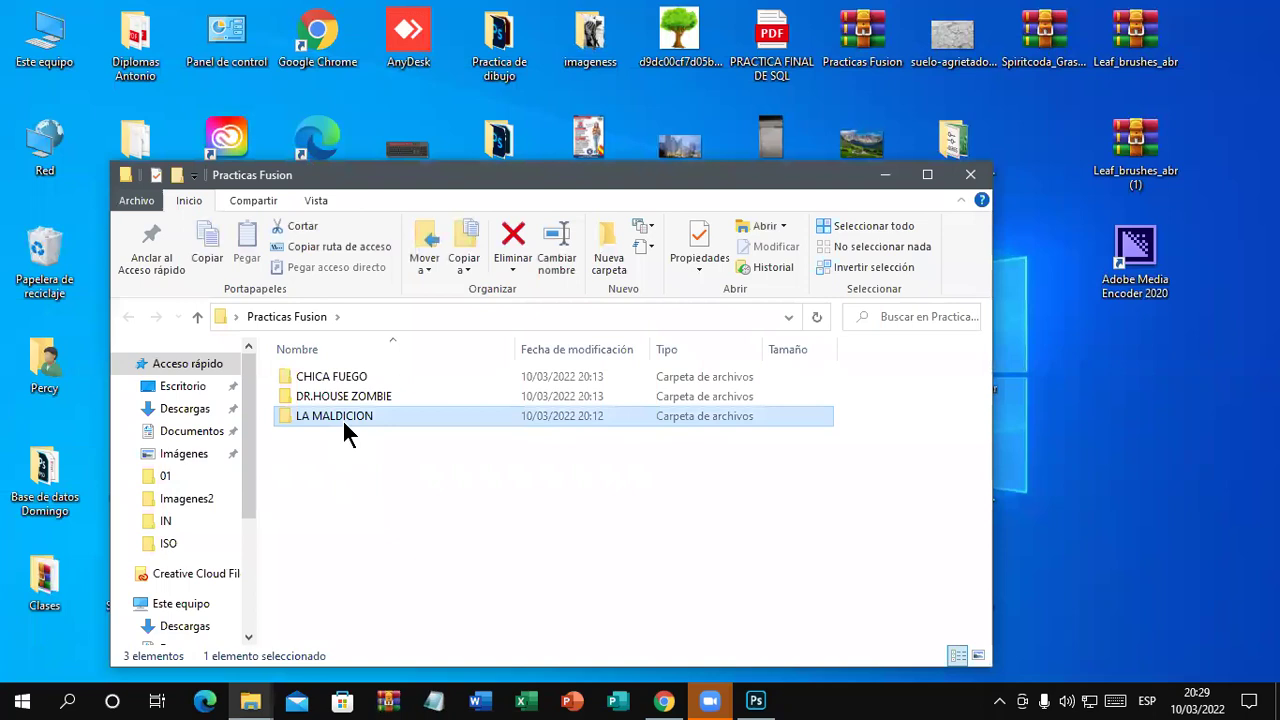
pyautogui.moveTo(321, 395)
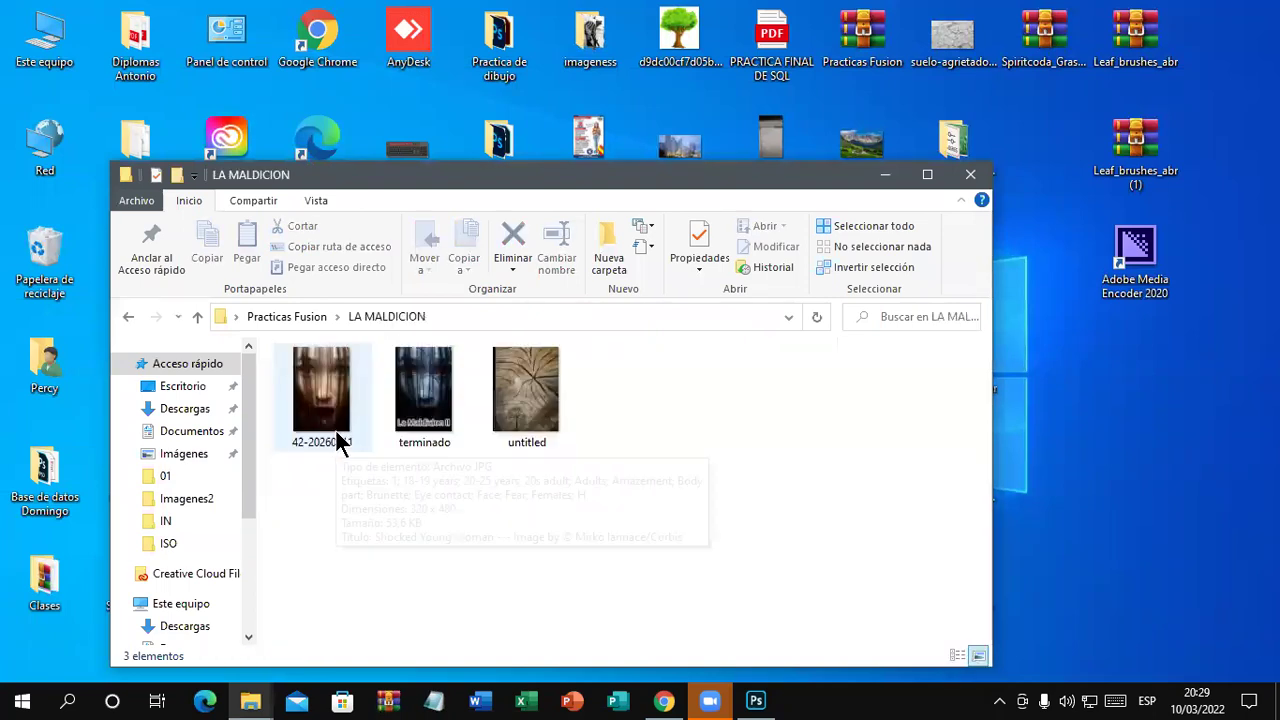
pyautogui.doubleClick(322, 428)
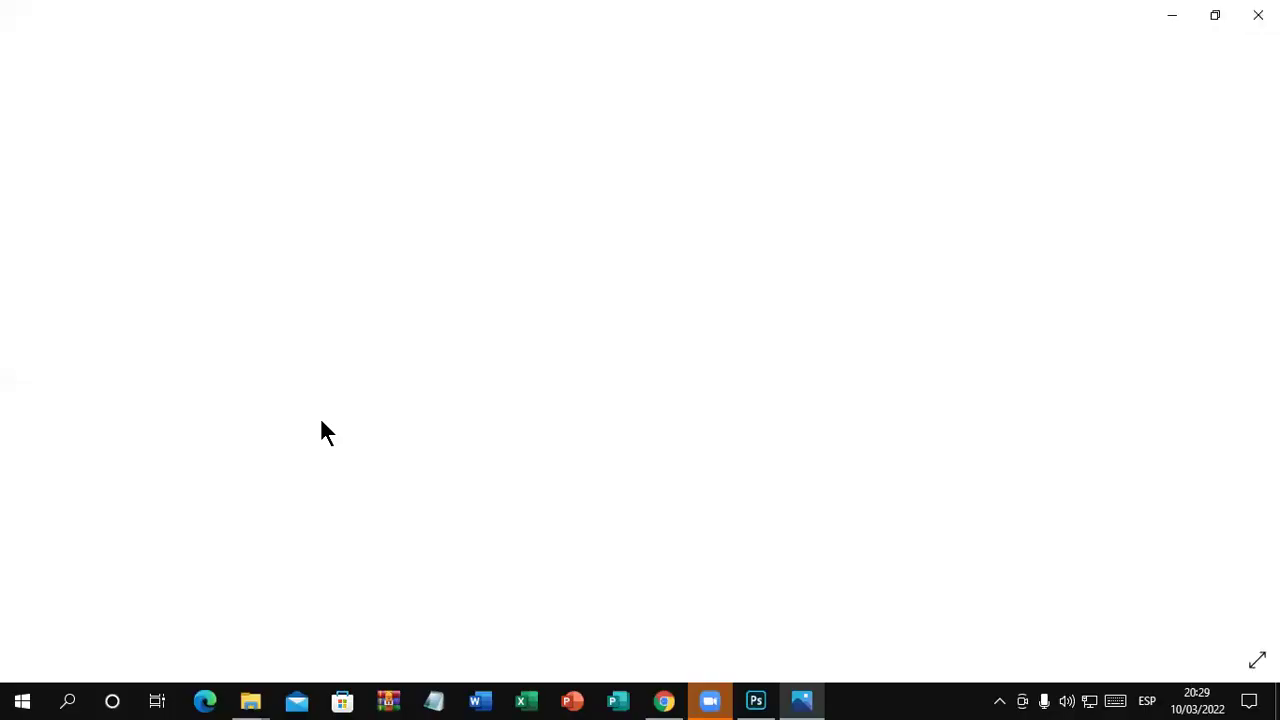
pyautogui.click(1257, 14)
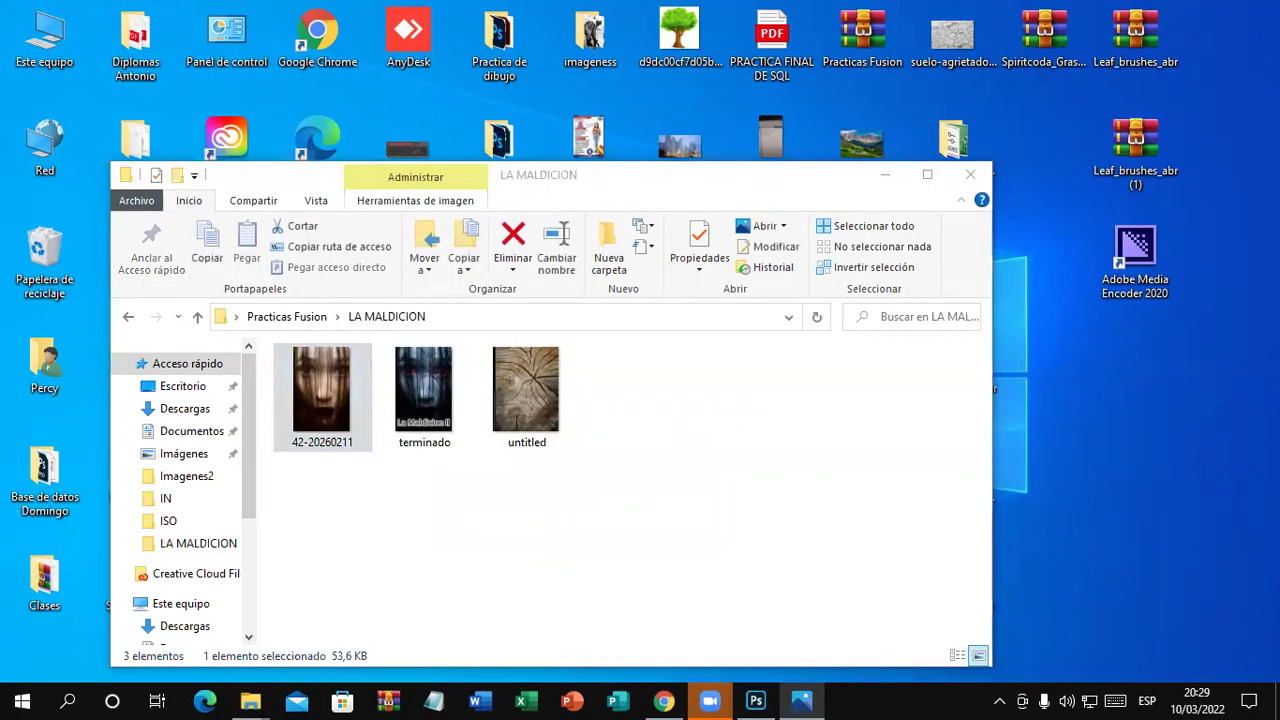
# - Preview the untitled cracked-wood texture and the finished terminado poster, then return to Photoshop
pyautogui.click(551, 378)
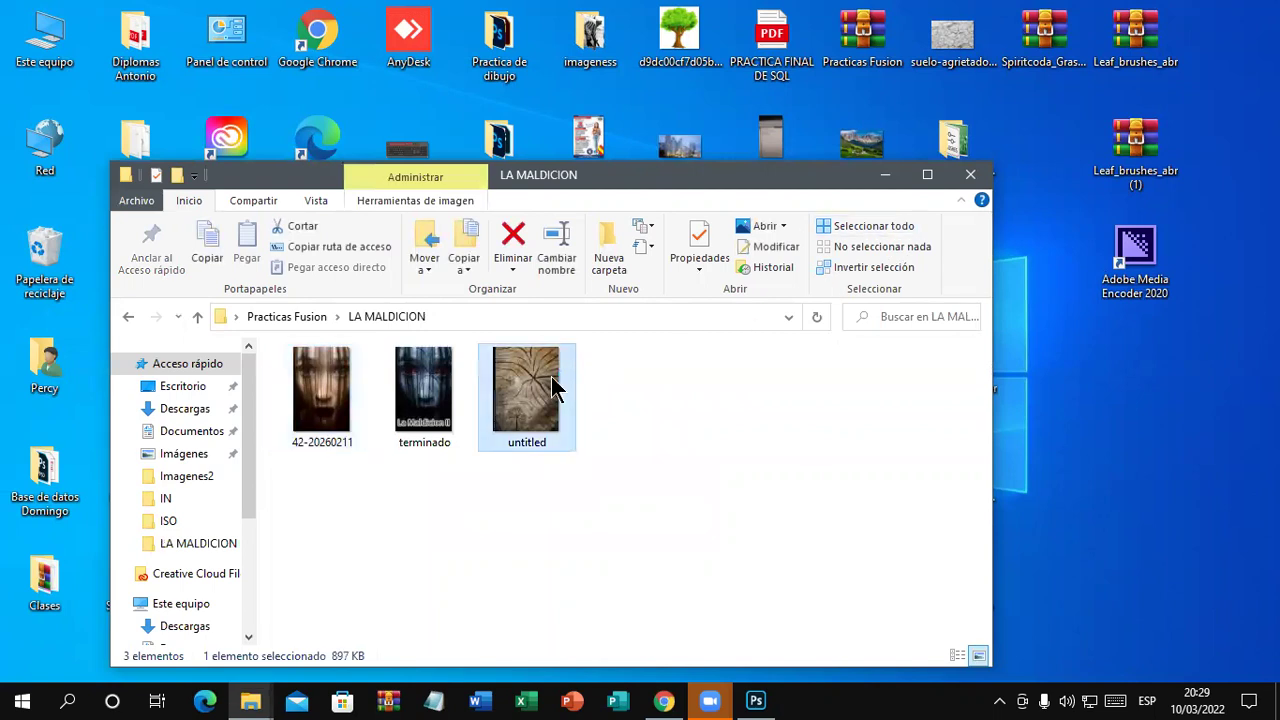
pyautogui.doubleClick(551, 380)
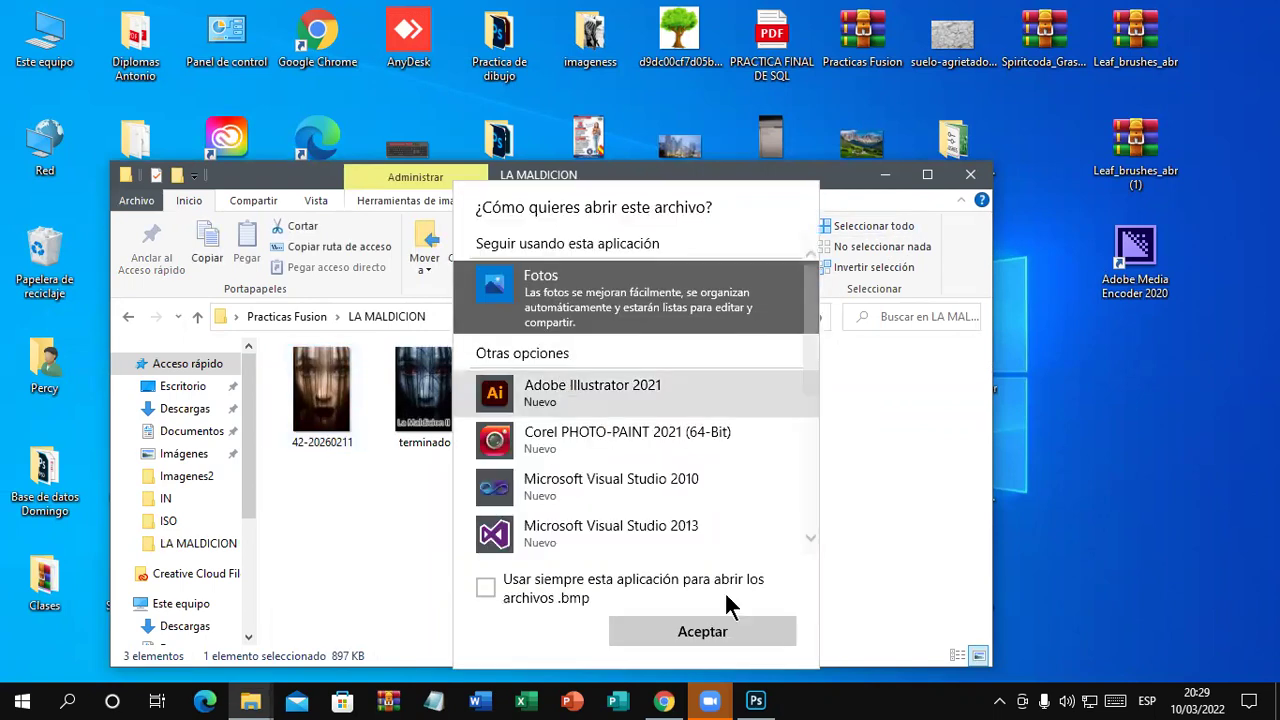
pyautogui.click(718, 630)
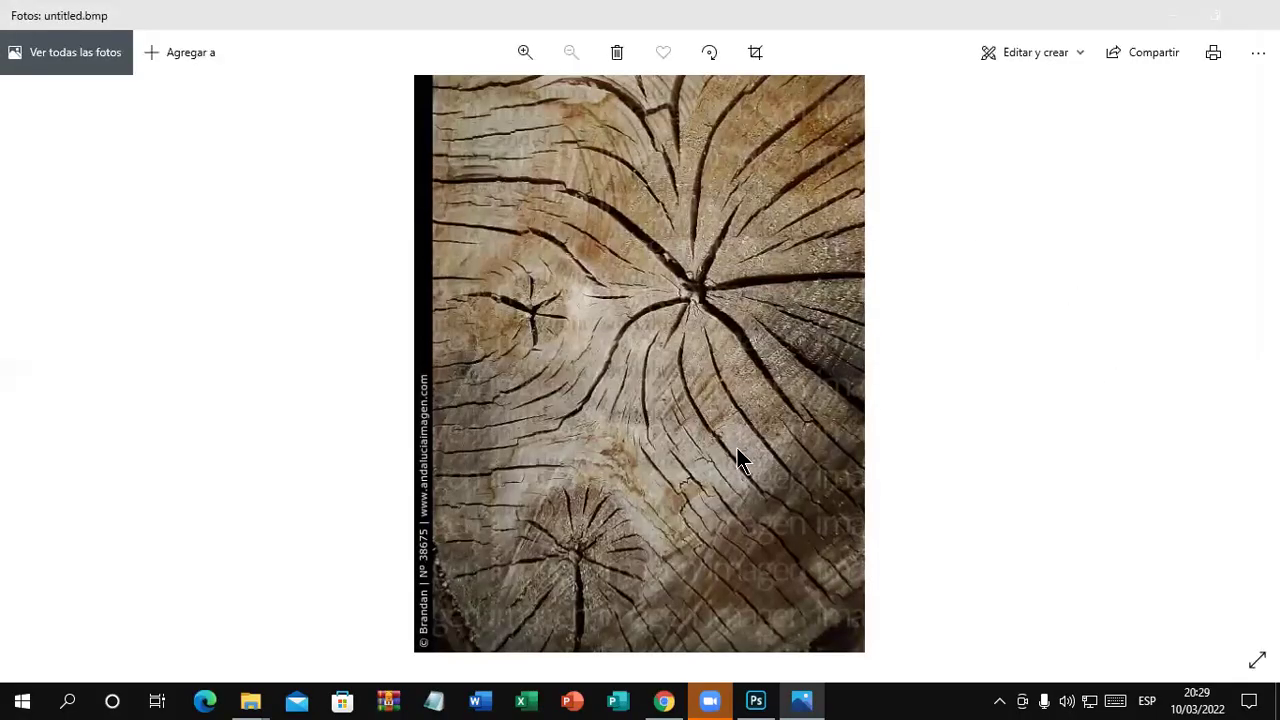
pyautogui.click(1257, 15)
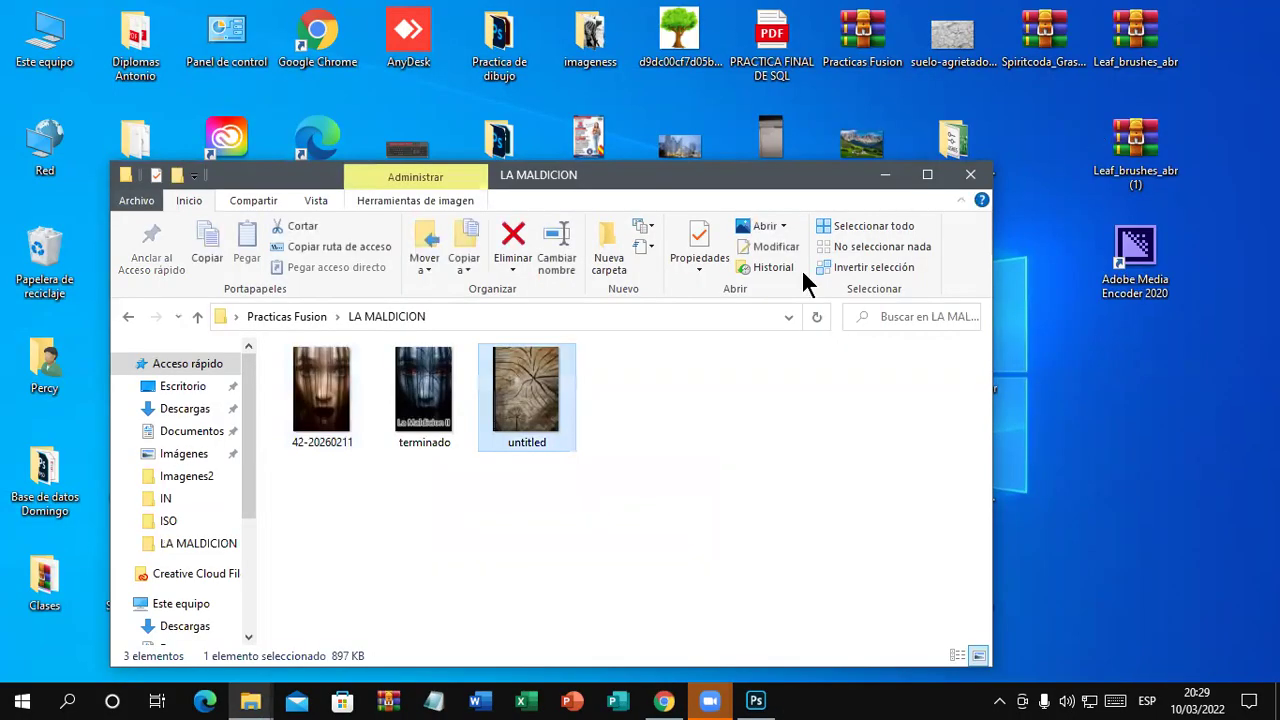
pyautogui.doubleClick(445, 389)
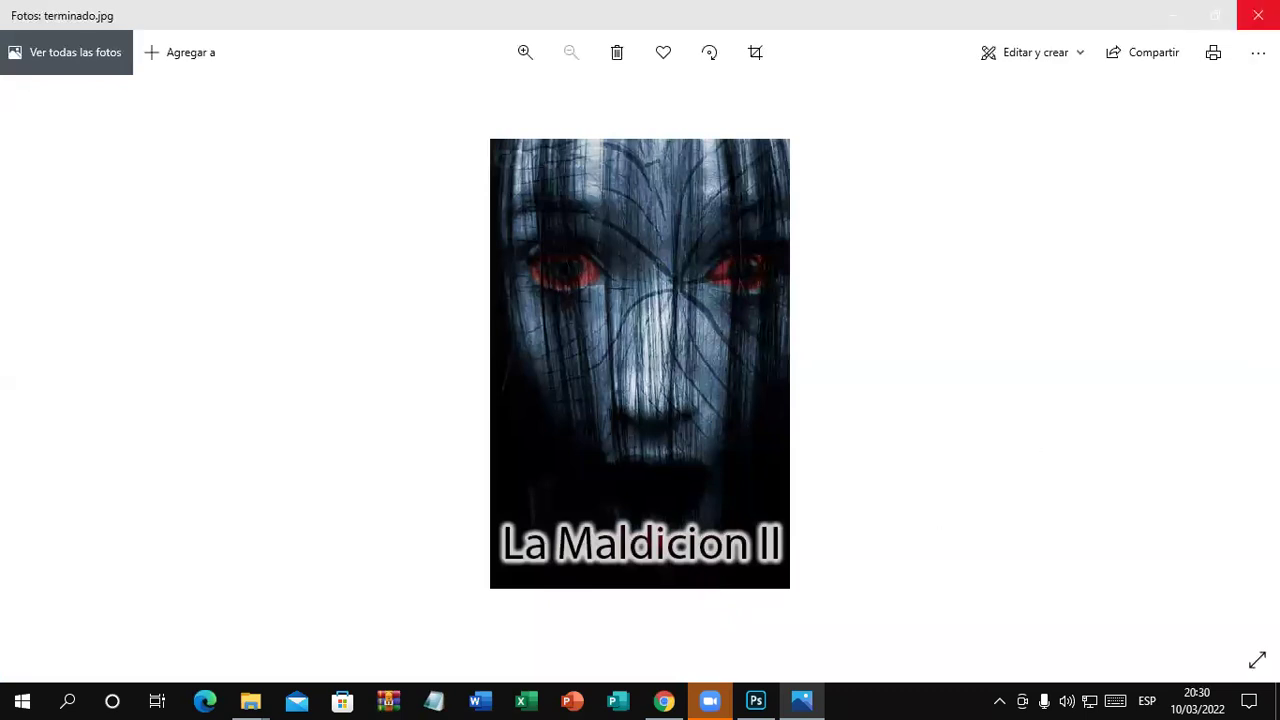
pyautogui.click(1257, 14)
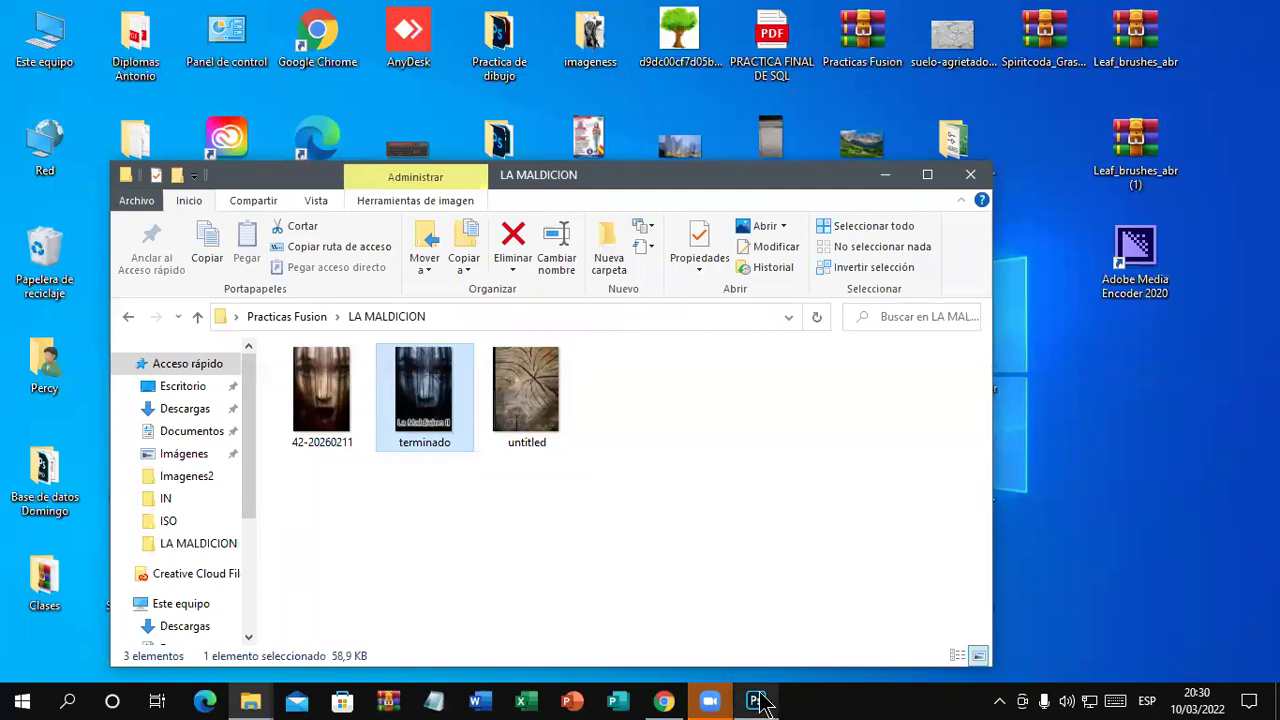
pyautogui.click(758, 700)
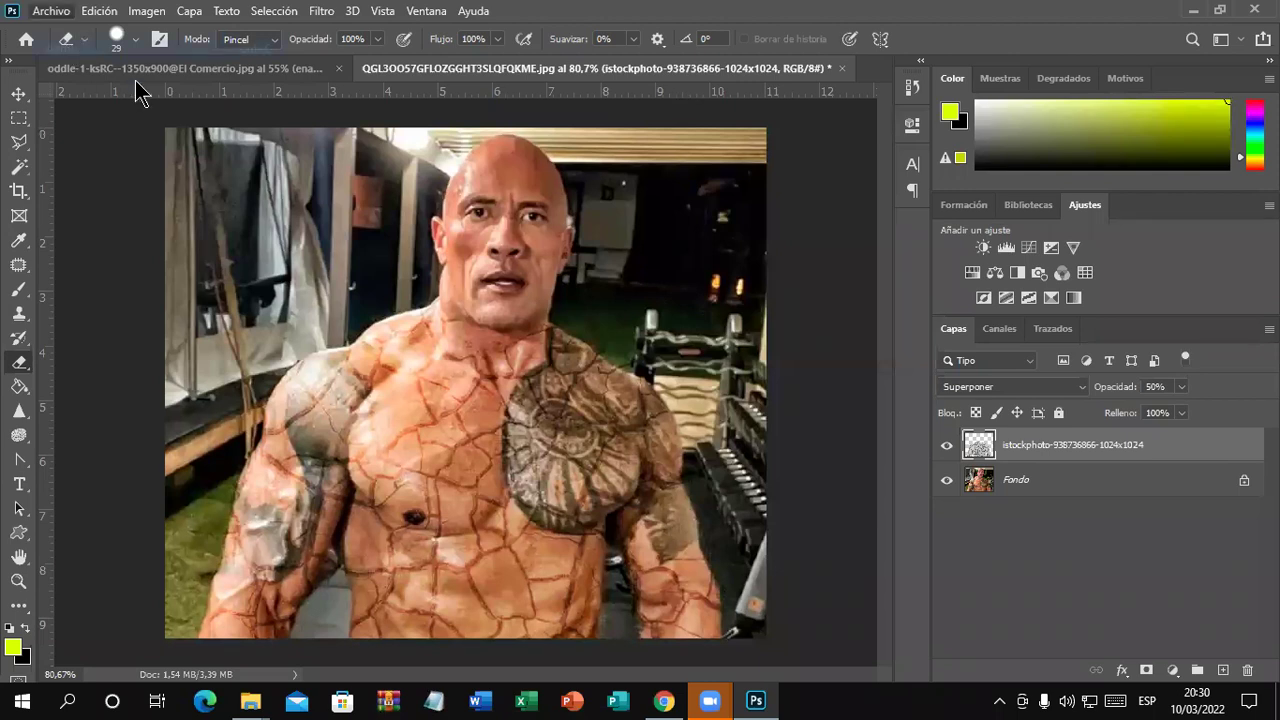
# - Start the Ctrl+O open dialog and browse to the Desktop (Escritorio) folders
pyautogui.hotkey('ctrl', 'o')
pyautogui.moveTo(871, 248)
pyautogui.mouseDown()
pyautogui.moveTo(855, 385)
pyautogui.moveTo(849, 358)
pyautogui.mouseUp()
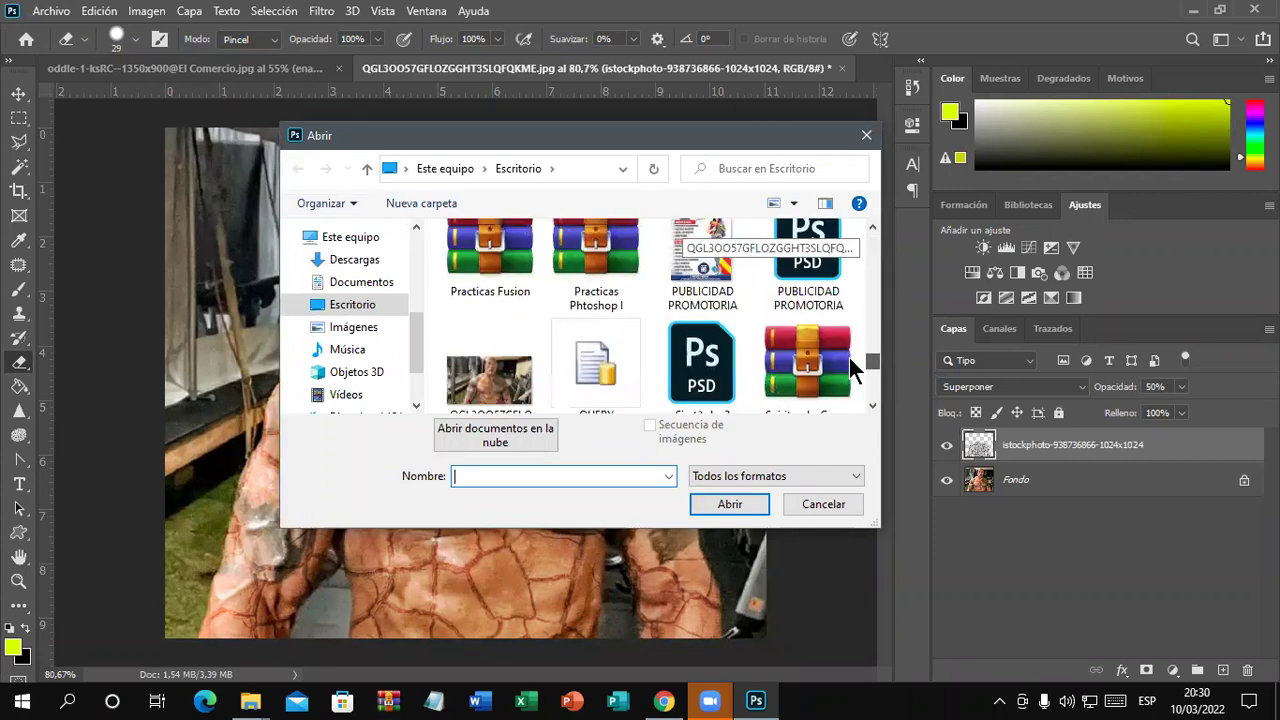
pyautogui.click(352, 304)
pyautogui.click(710, 293)
pyautogui.scroll(-1, 713, 298)
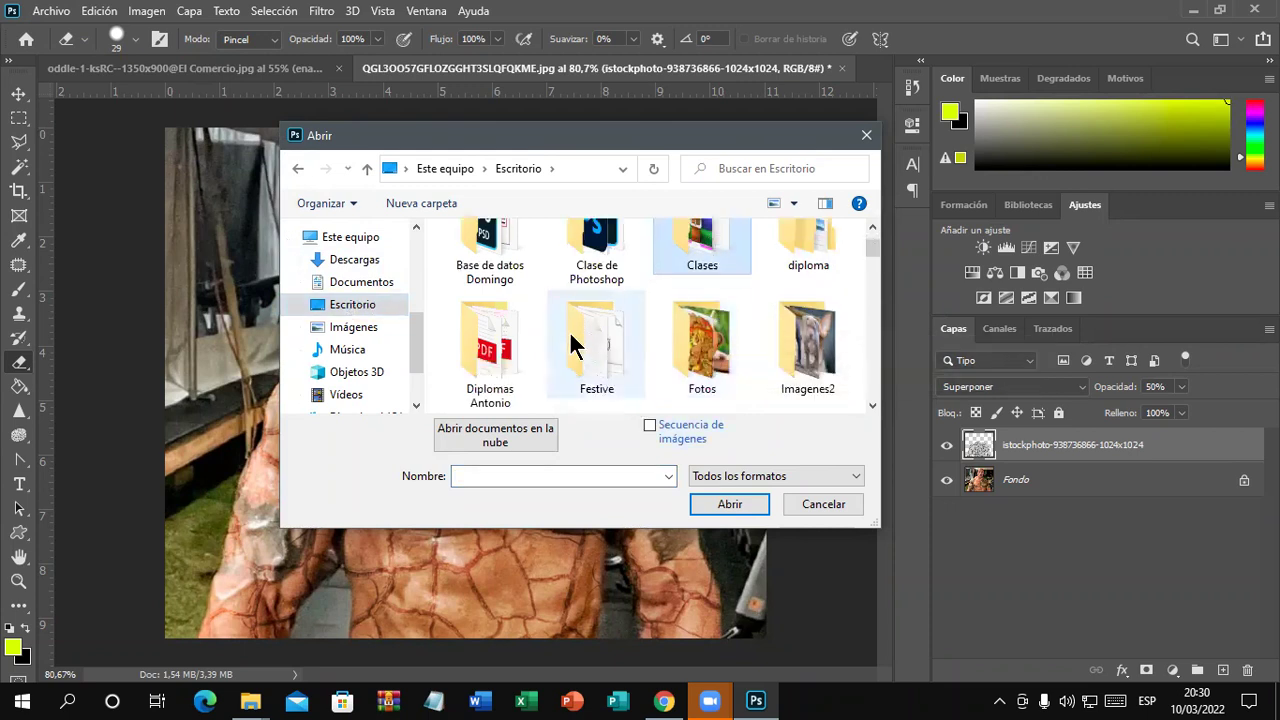
pyautogui.scroll(-1, 572, 343)
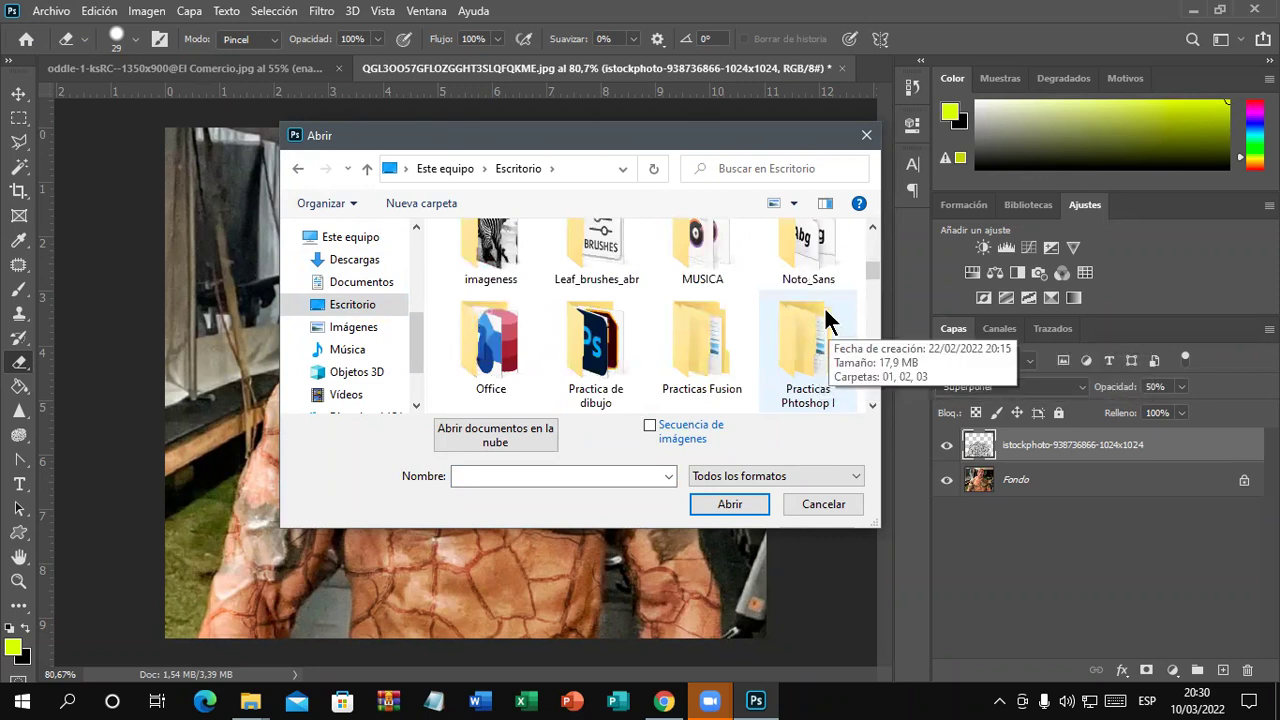
pyautogui.doubleClick(818, 335)
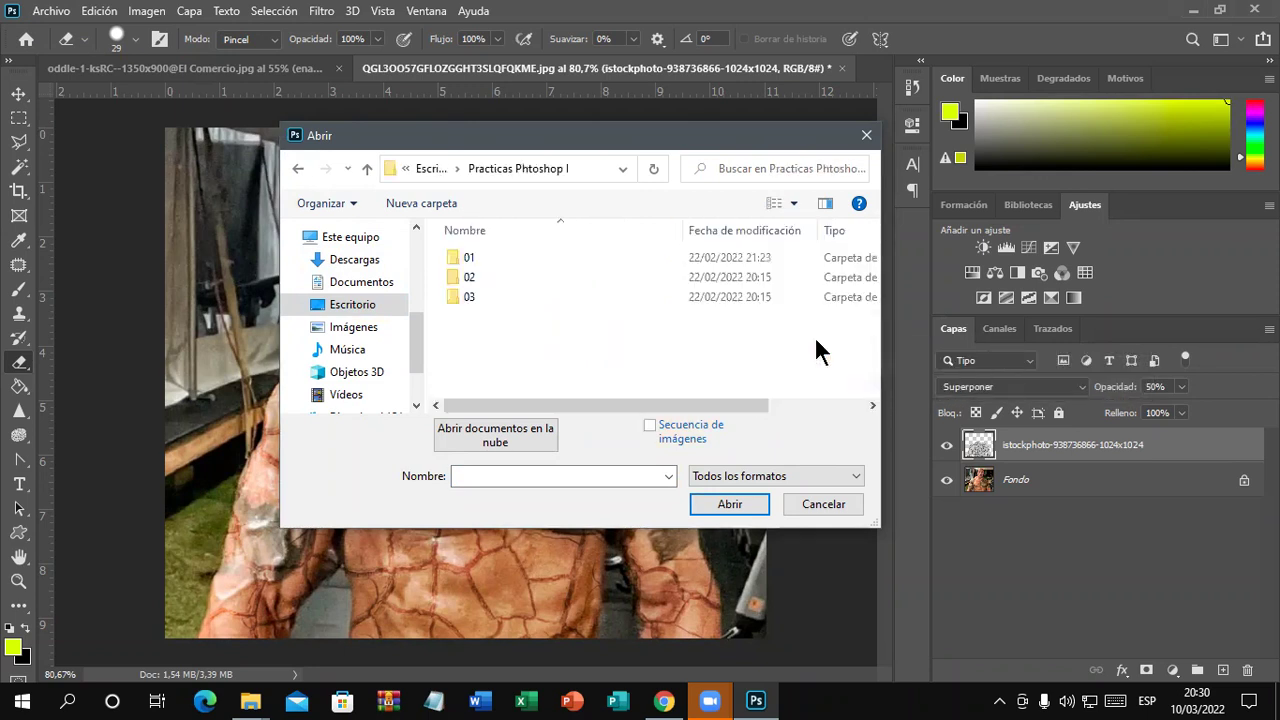
pyautogui.click(297, 169)
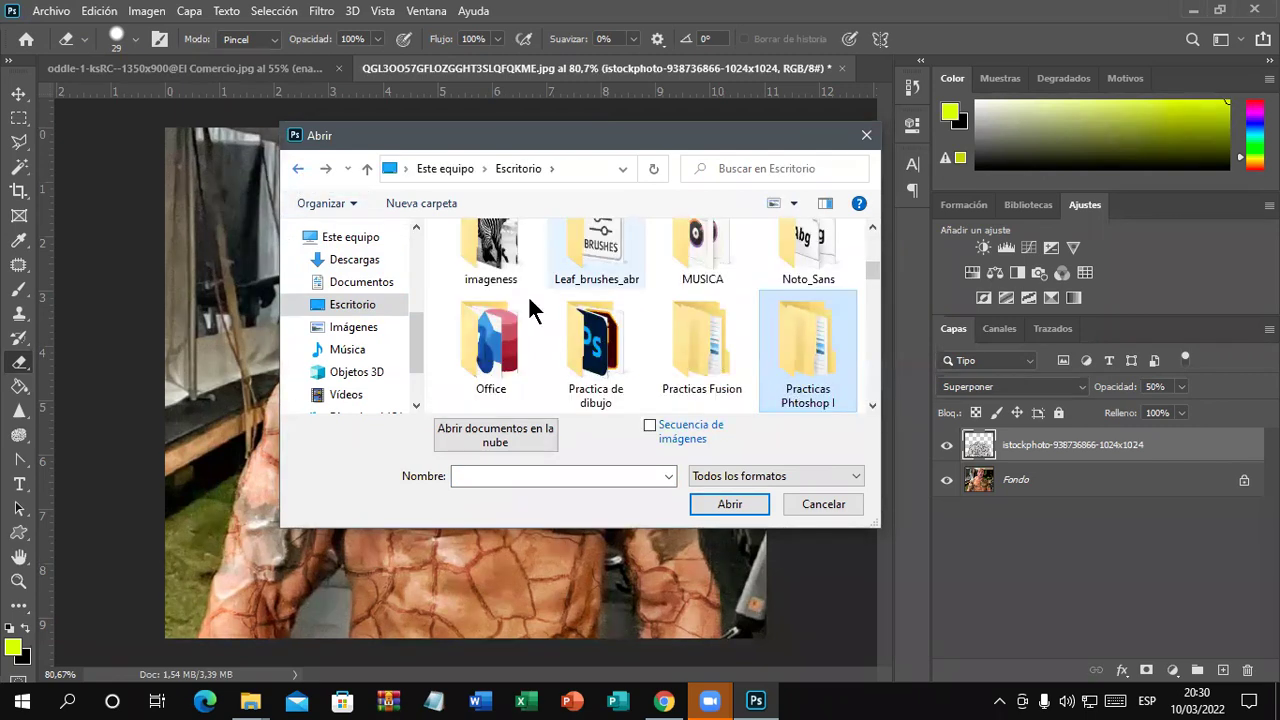
# - Open 42-20260211.jpg from Practicas Fusion > LA MALDICION, keeping its embedded profile
pyautogui.doubleClick(680, 350)
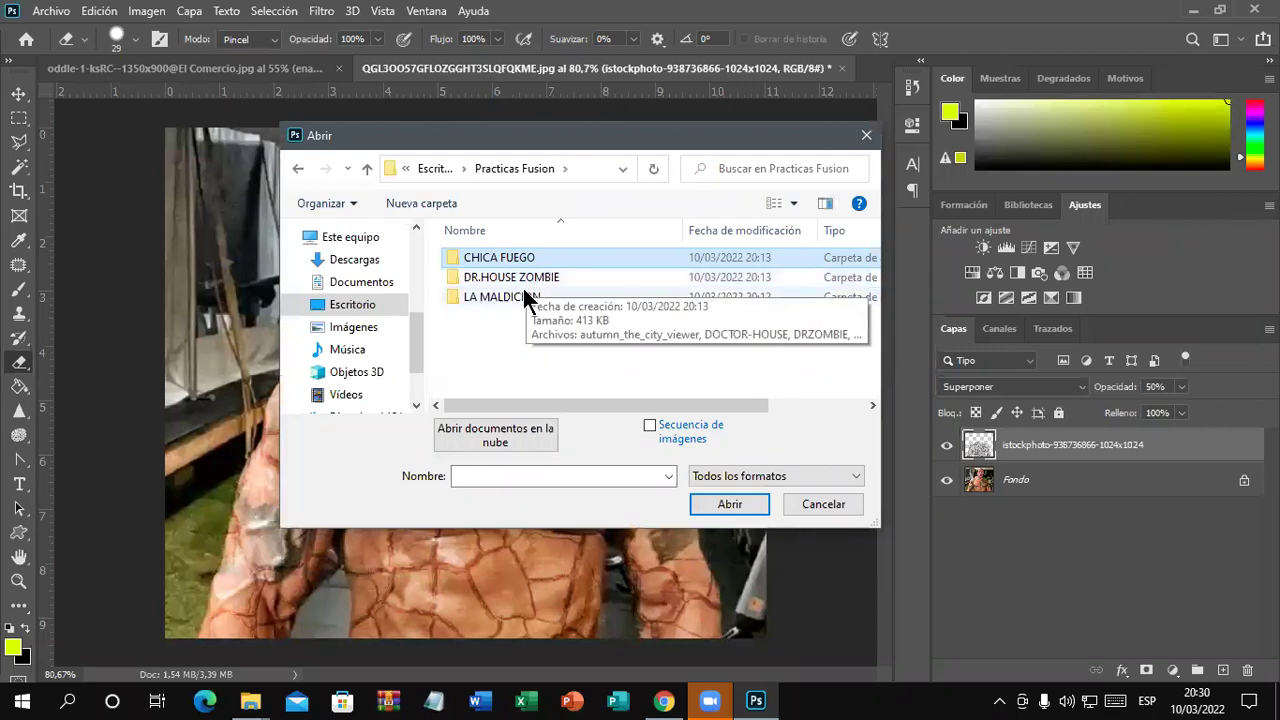
pyautogui.click(510, 297)
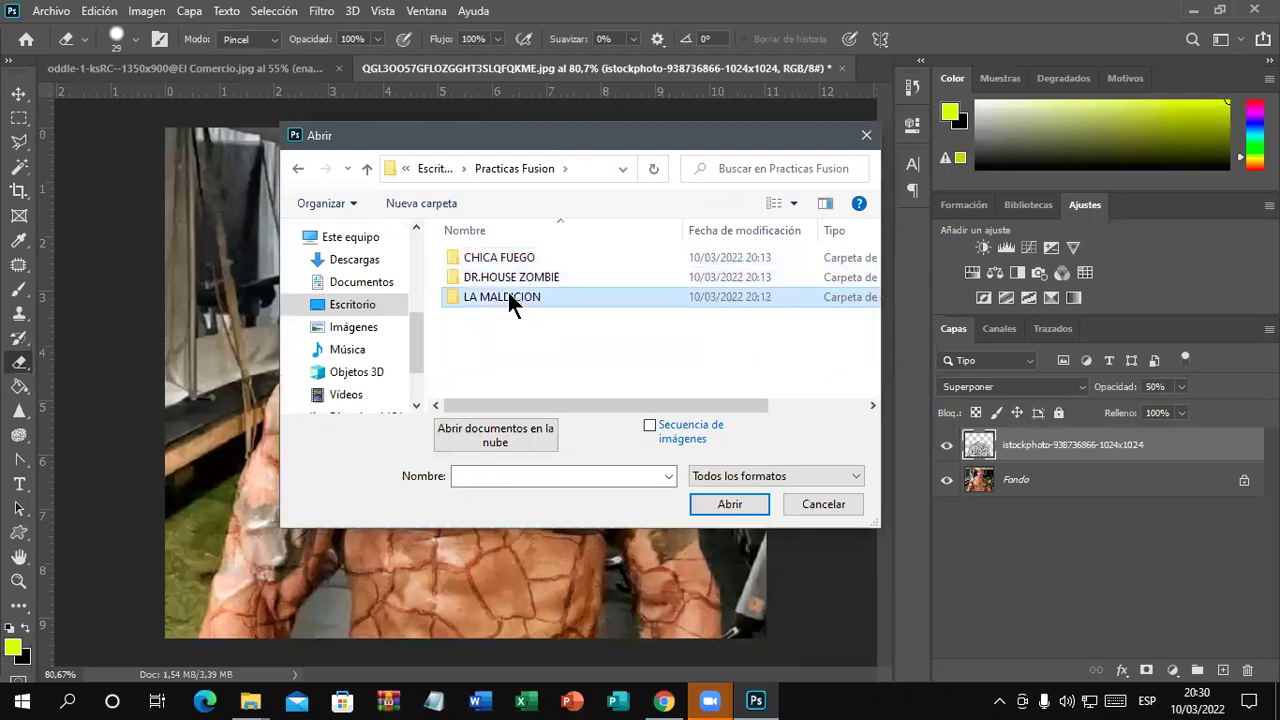
pyautogui.doubleClick(508, 292)
pyautogui.doubleClick(504, 281)
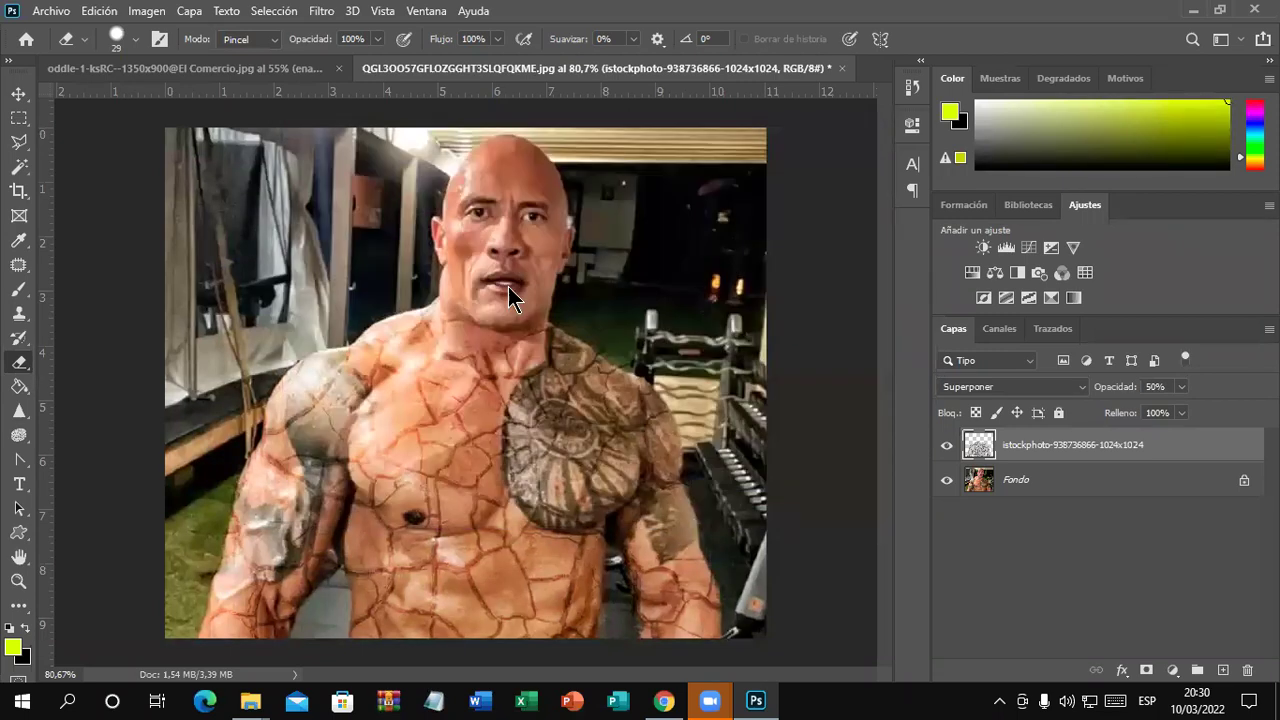
pyautogui.click(692, 356)
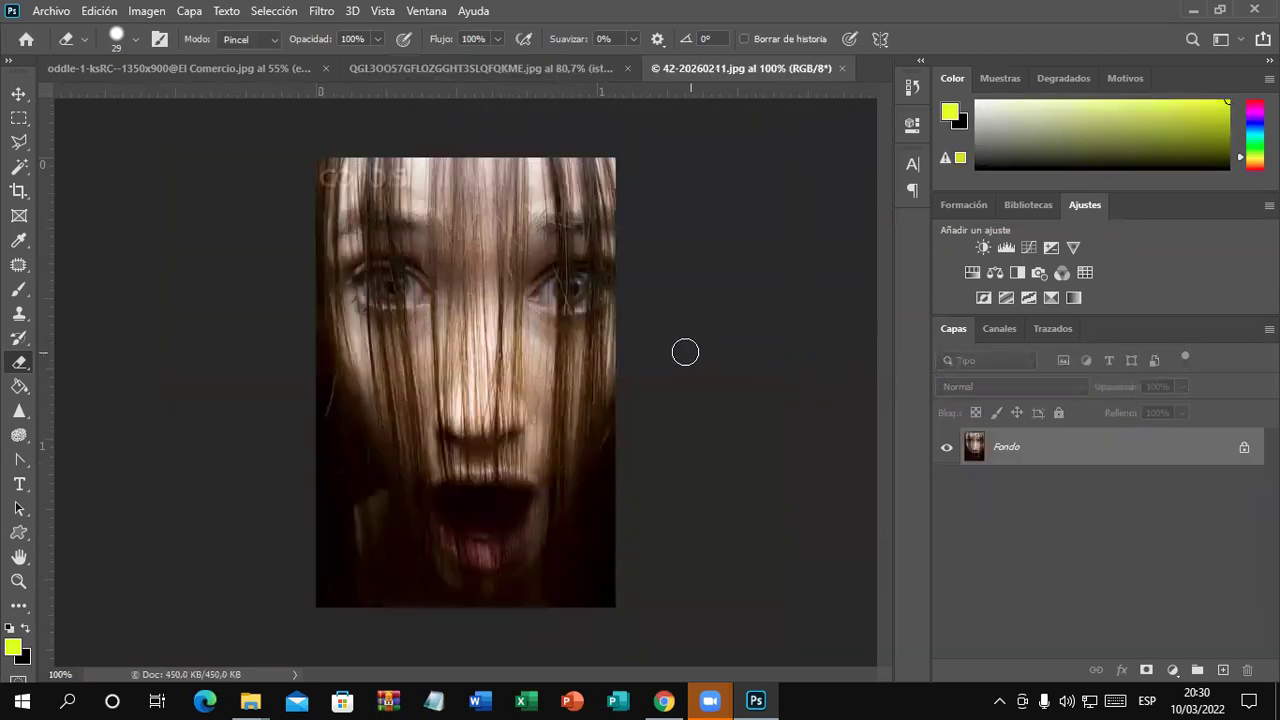
# - Open the finished terminado.jpg poster, keeping its embedded profile, and fit it on screen
pyautogui.scroll(2, 657, 339)
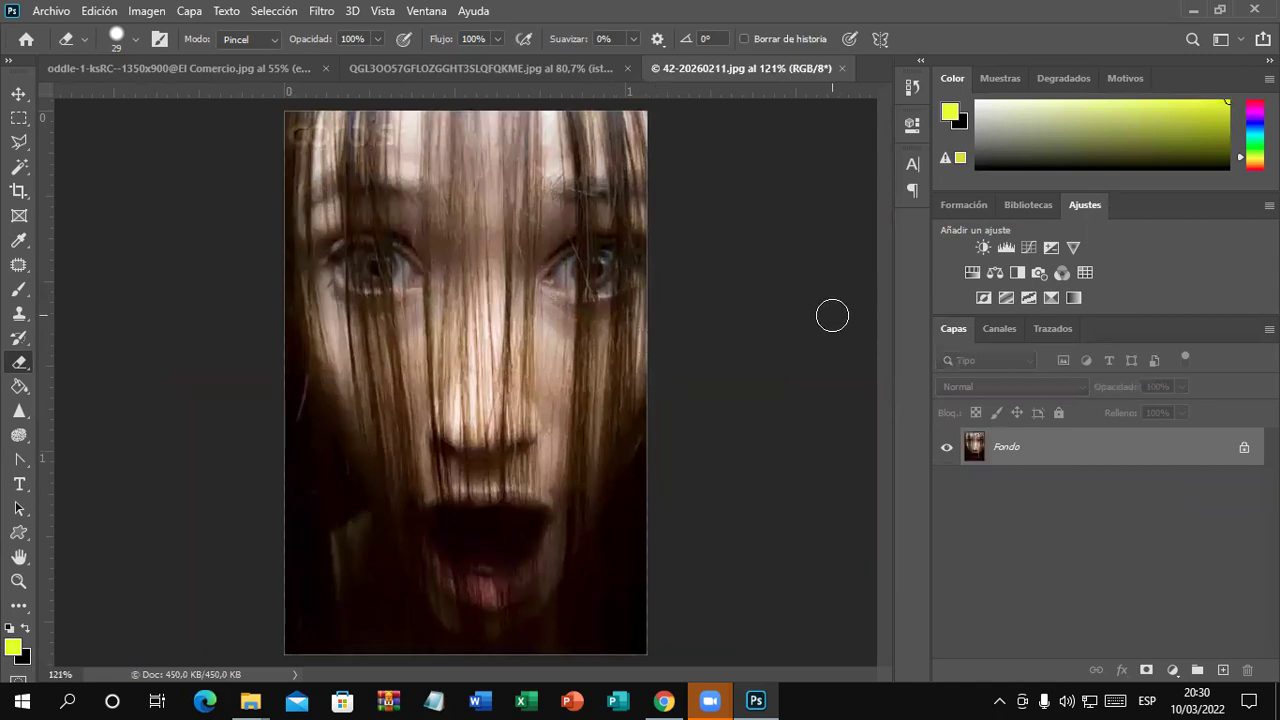
pyautogui.click(50, 12)
pyautogui.click(60, 48)
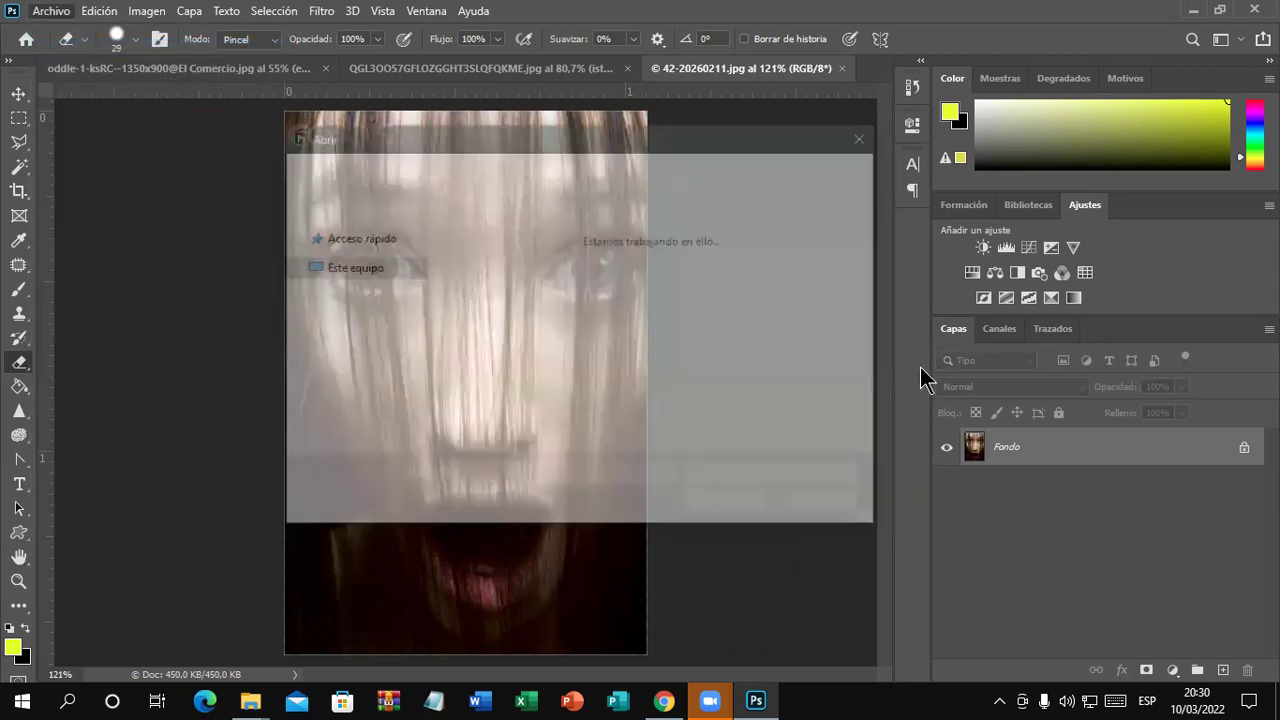
pyautogui.doubleClick(622, 262)
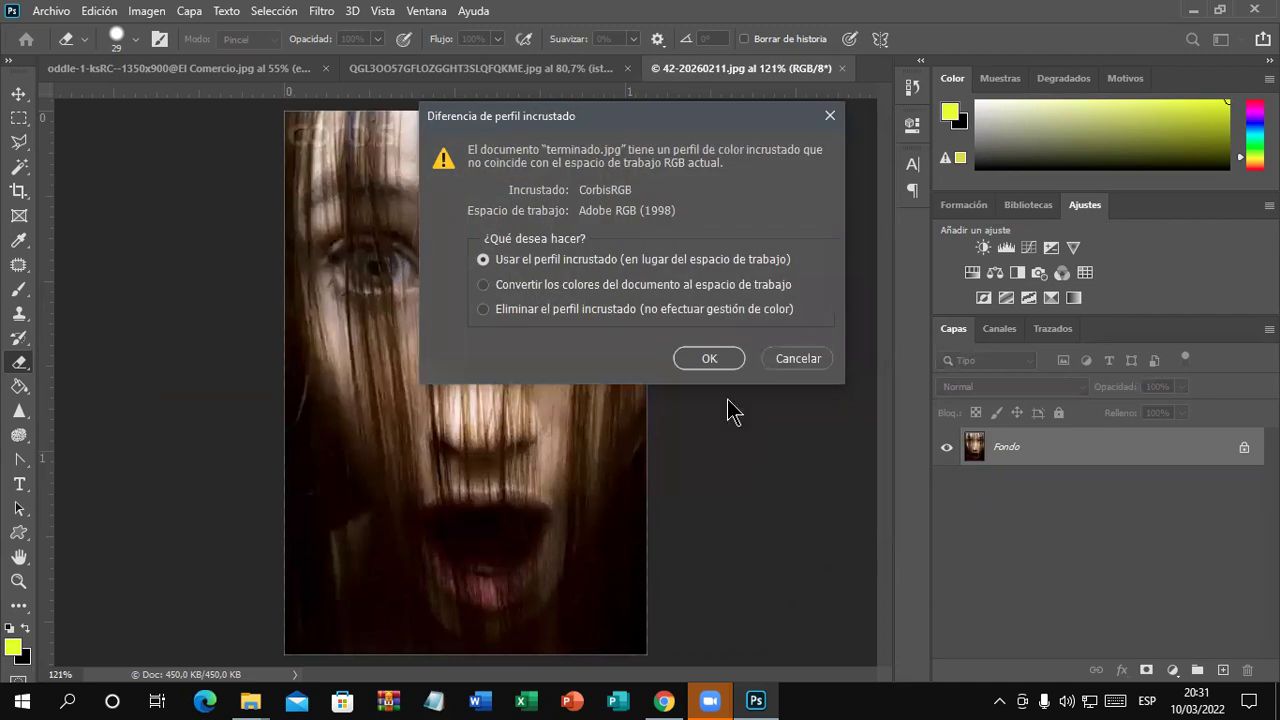
pyautogui.click(710, 359)
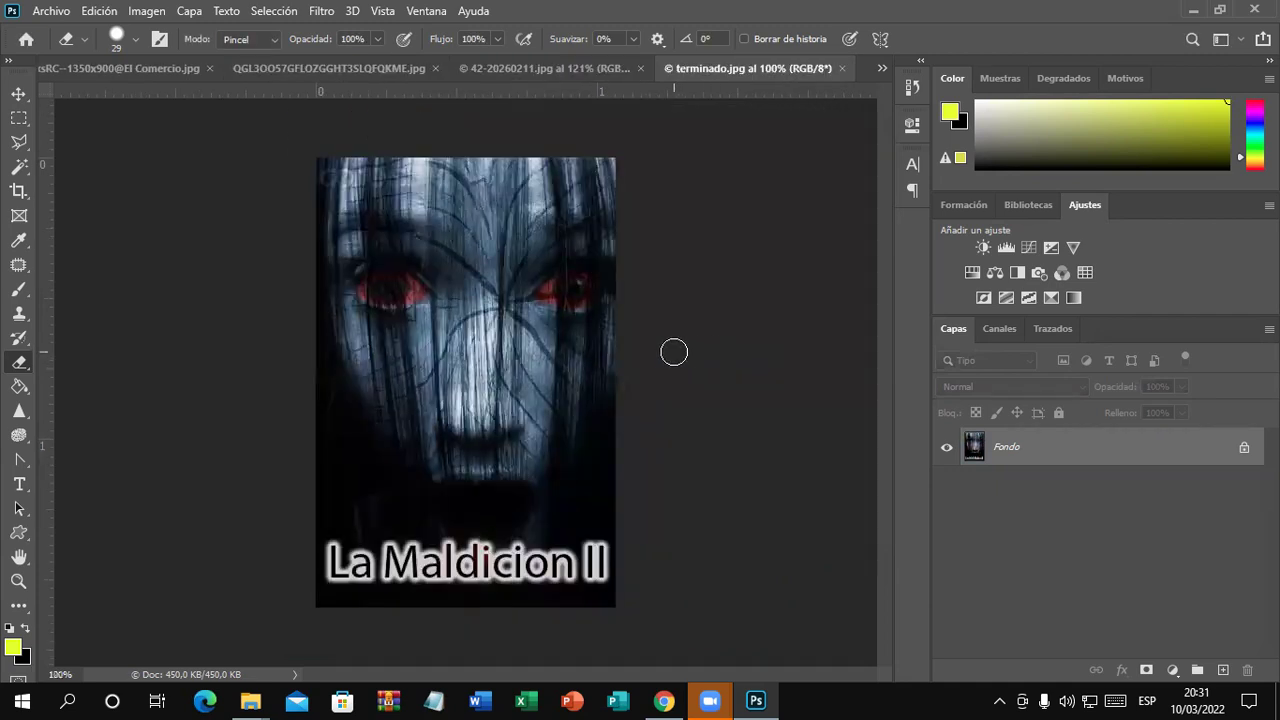
pyautogui.hotkey('ctrl', '0')
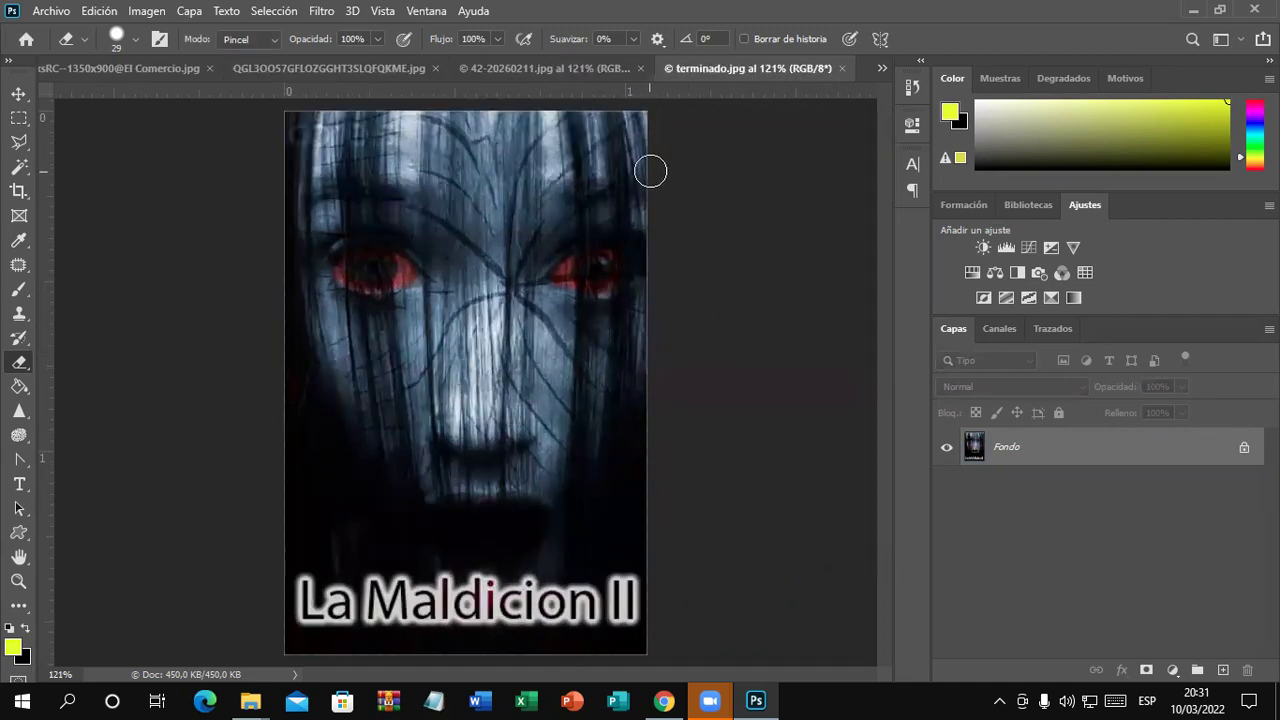
# - Close the tattooed-man (QGL3OO57) and mountain (oddle-1) documents without saving
pyautogui.click(316, 70)
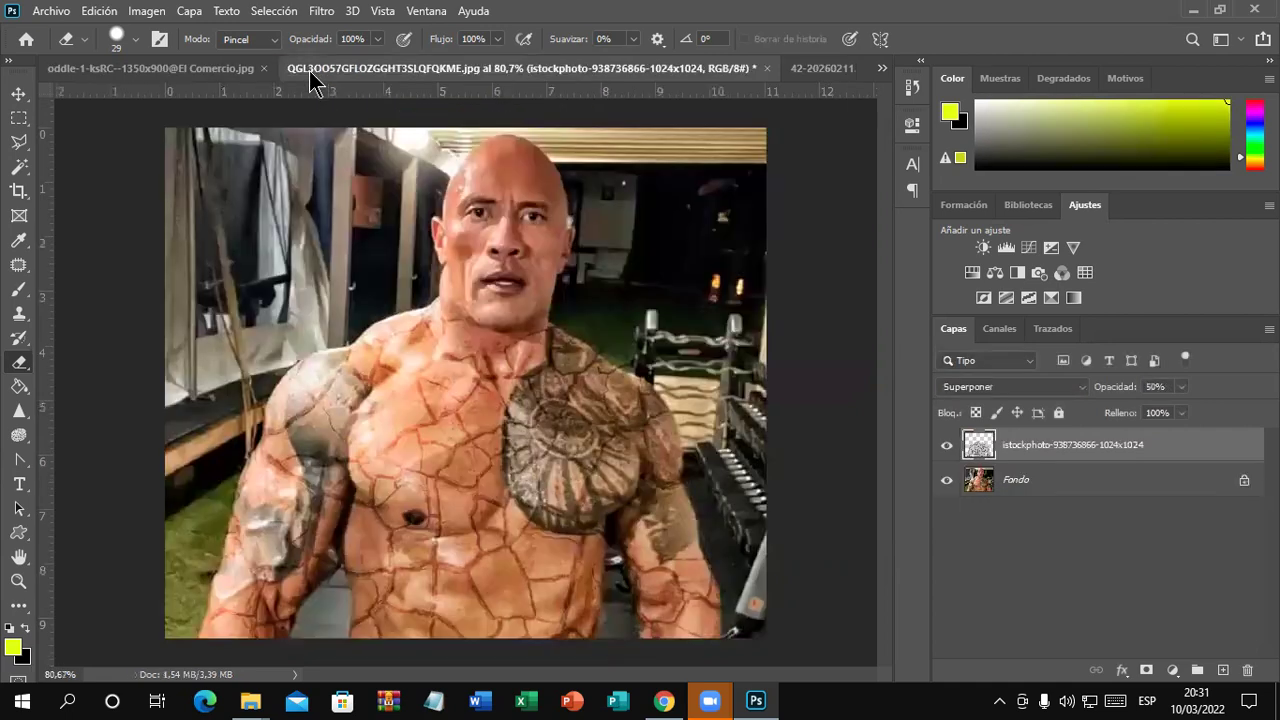
pyautogui.click(767, 68)
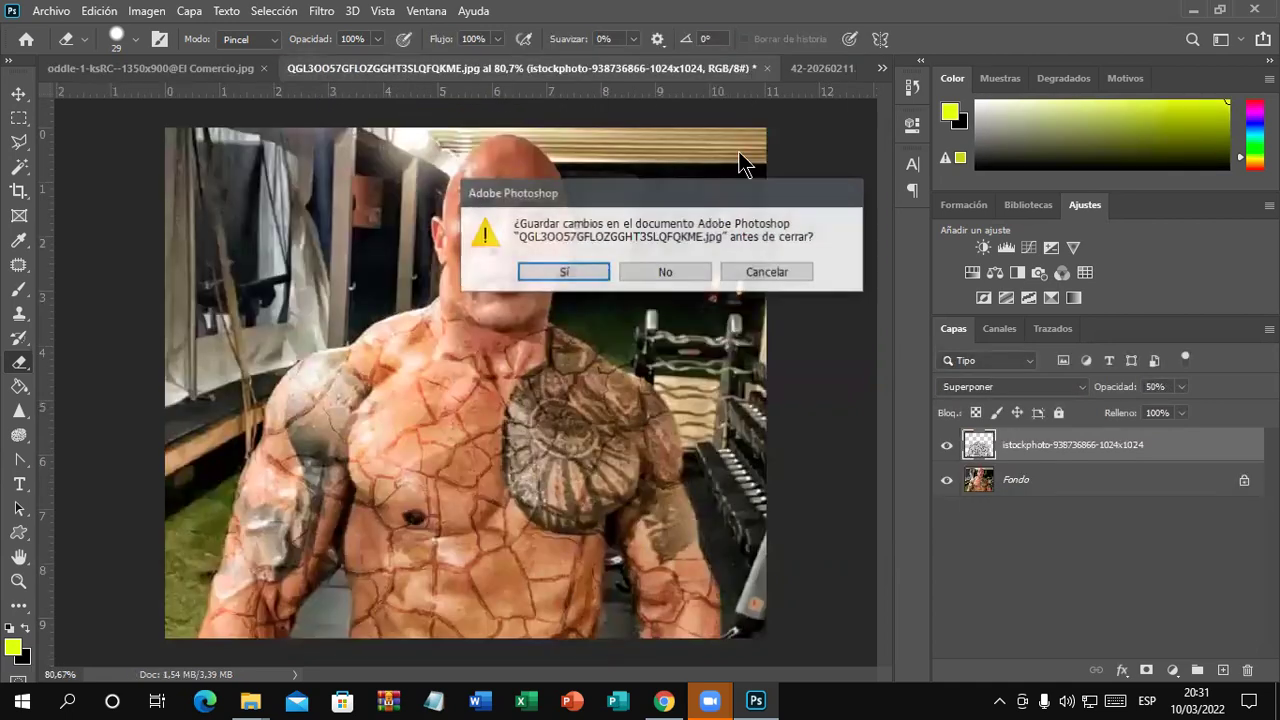
pyautogui.click(687, 270)
pyautogui.click(262, 70)
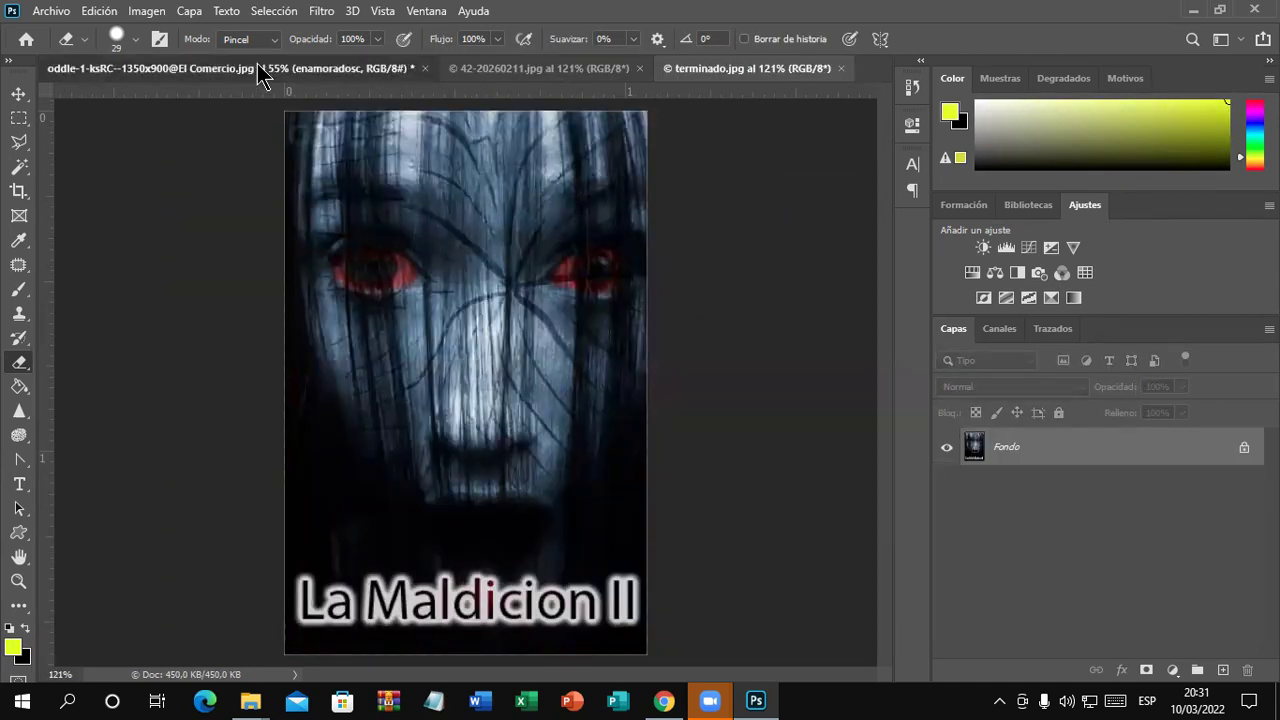
pyautogui.click(424, 68)
pyautogui.click(646, 268)
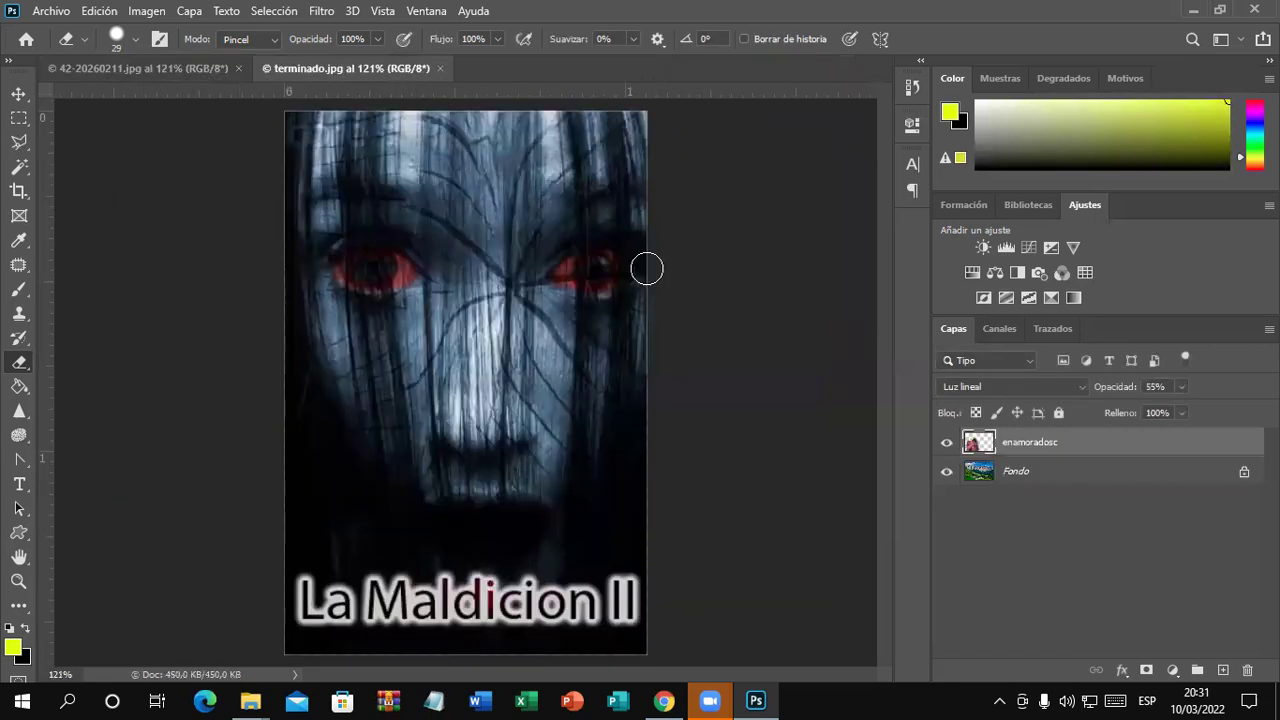
# - Arrange the two documents 2-up Vertical, widening the face photo's pane and making it active
pyautogui.click(432, 15)
pyautogui.moveTo(560, 29)
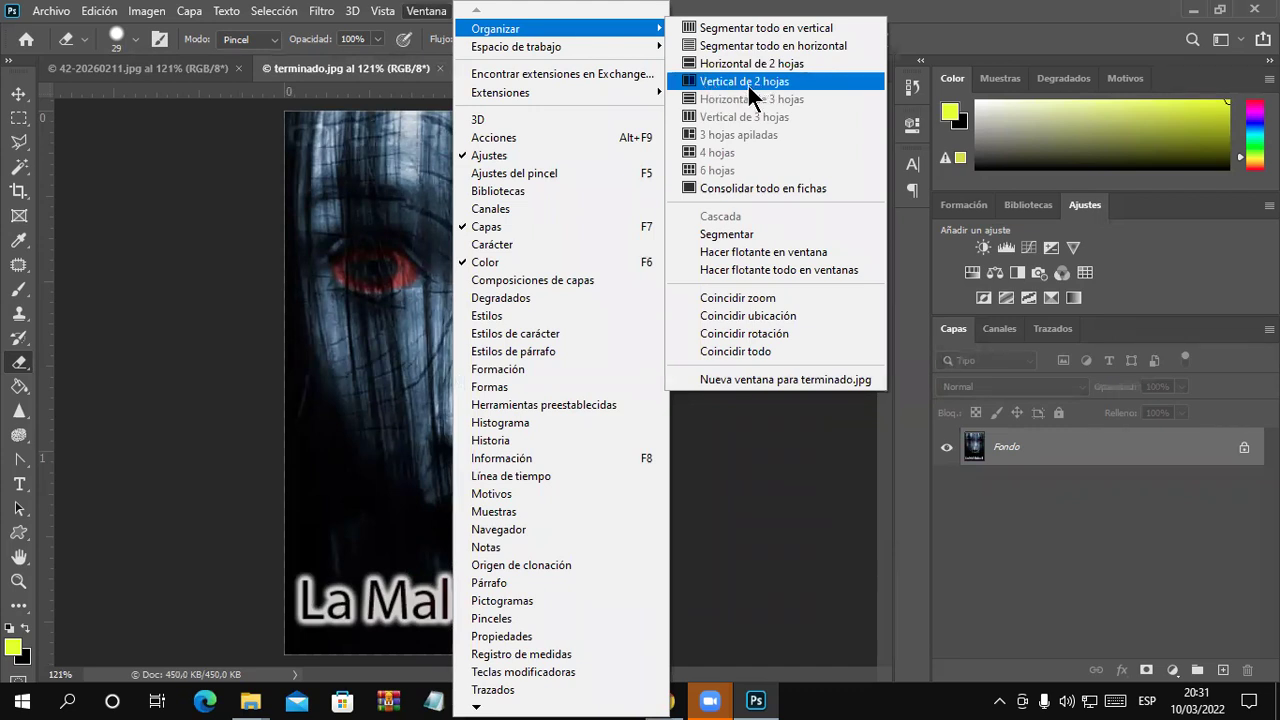
pyautogui.click(752, 85)
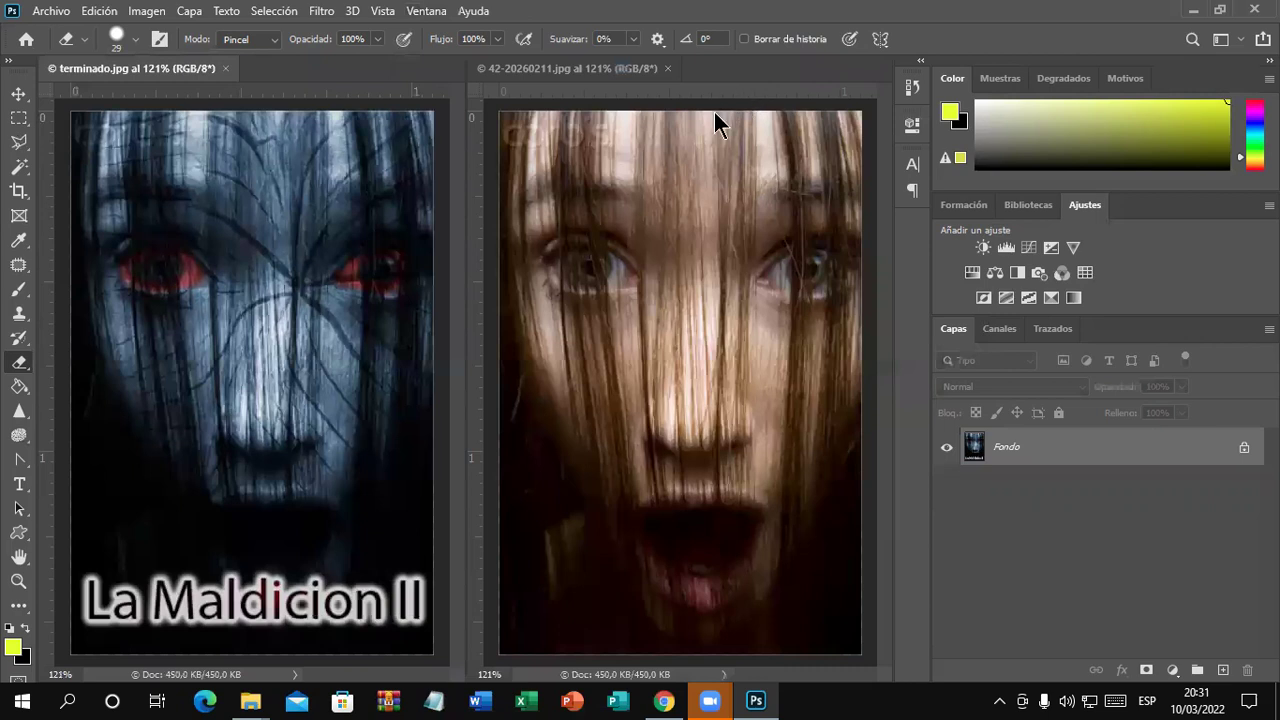
pyautogui.click(18, 93)
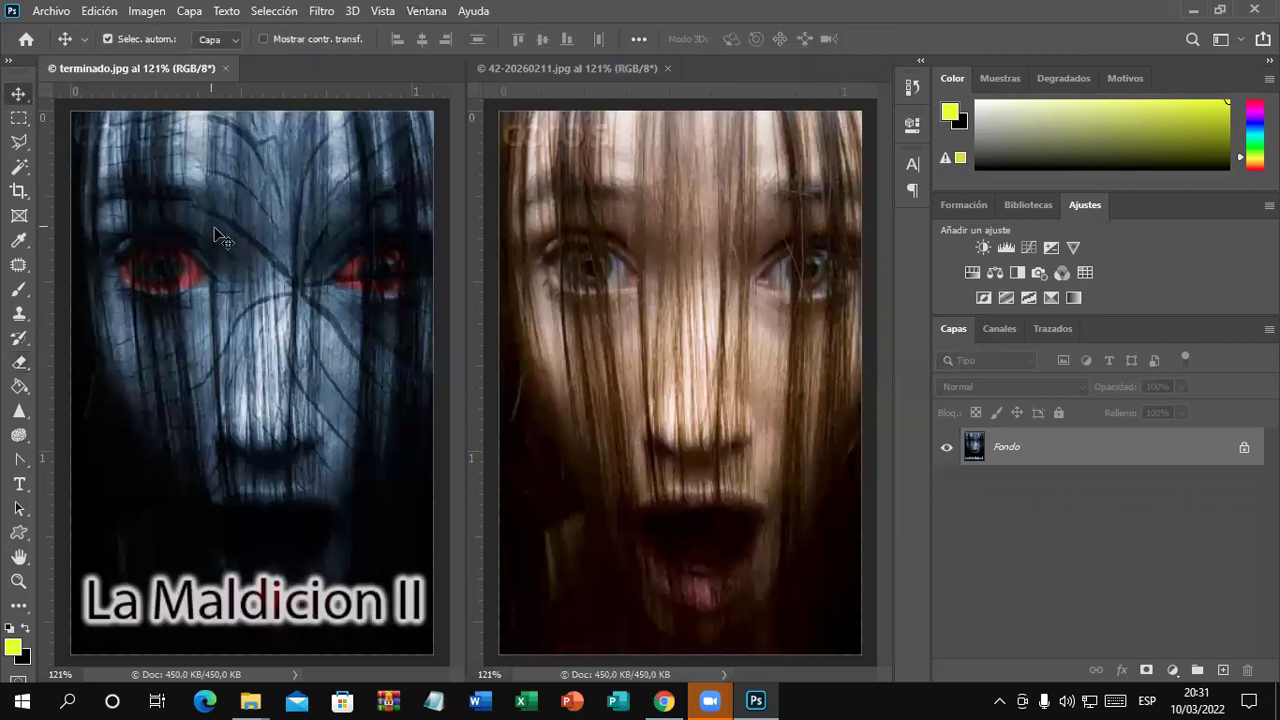
pyautogui.scroll(-1, 220, 240)
pyautogui.scroll(-1, 220, 240)
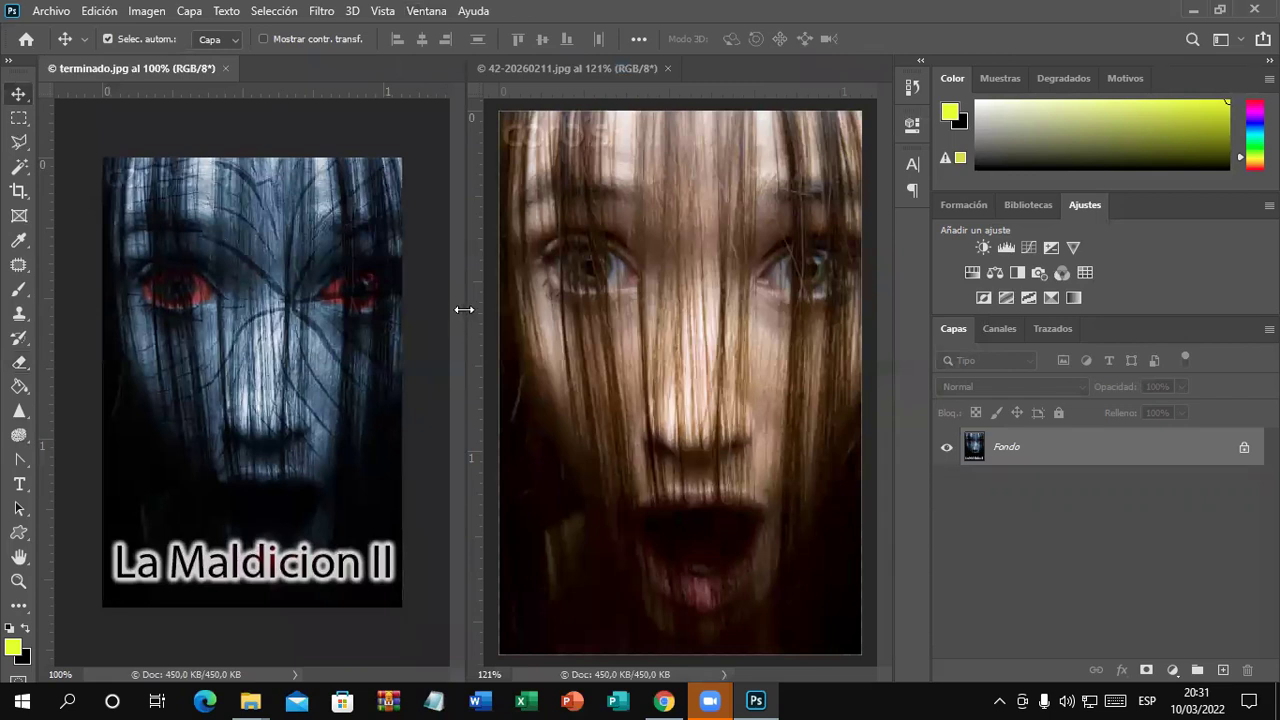
pyautogui.moveTo(464, 310); pyautogui.dragTo(385, 308)
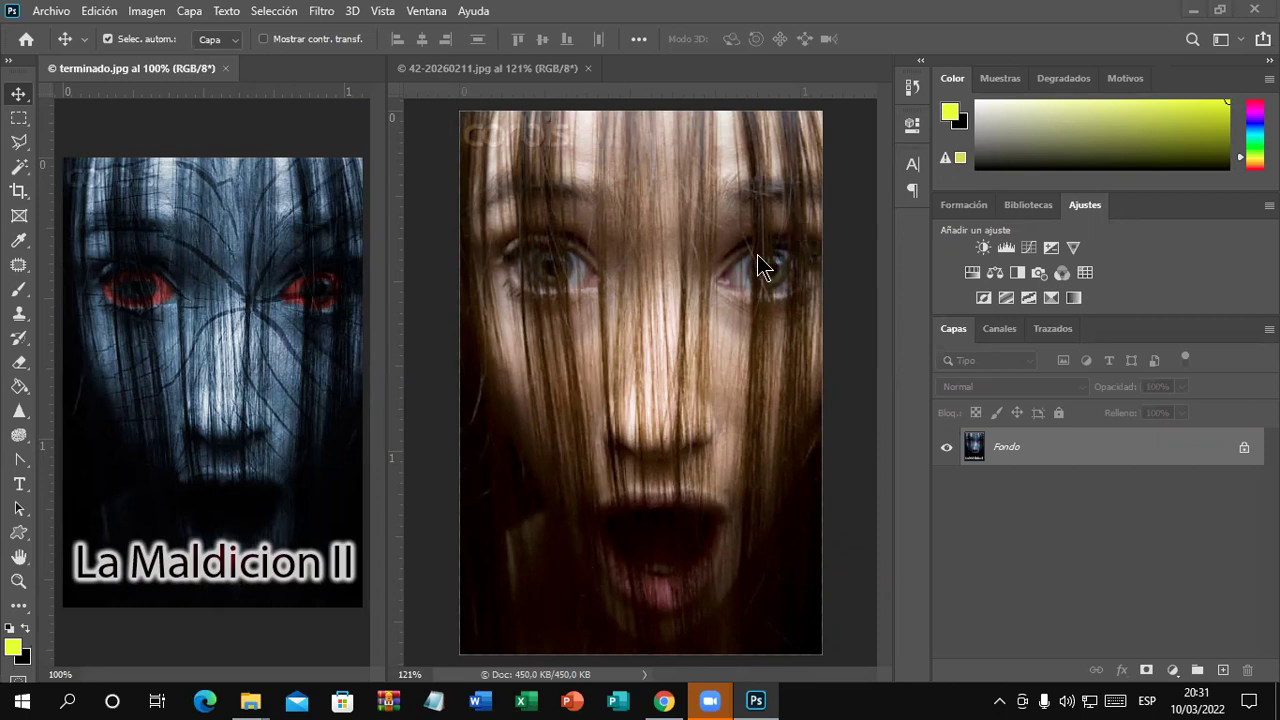
pyautogui.click(592, 310)
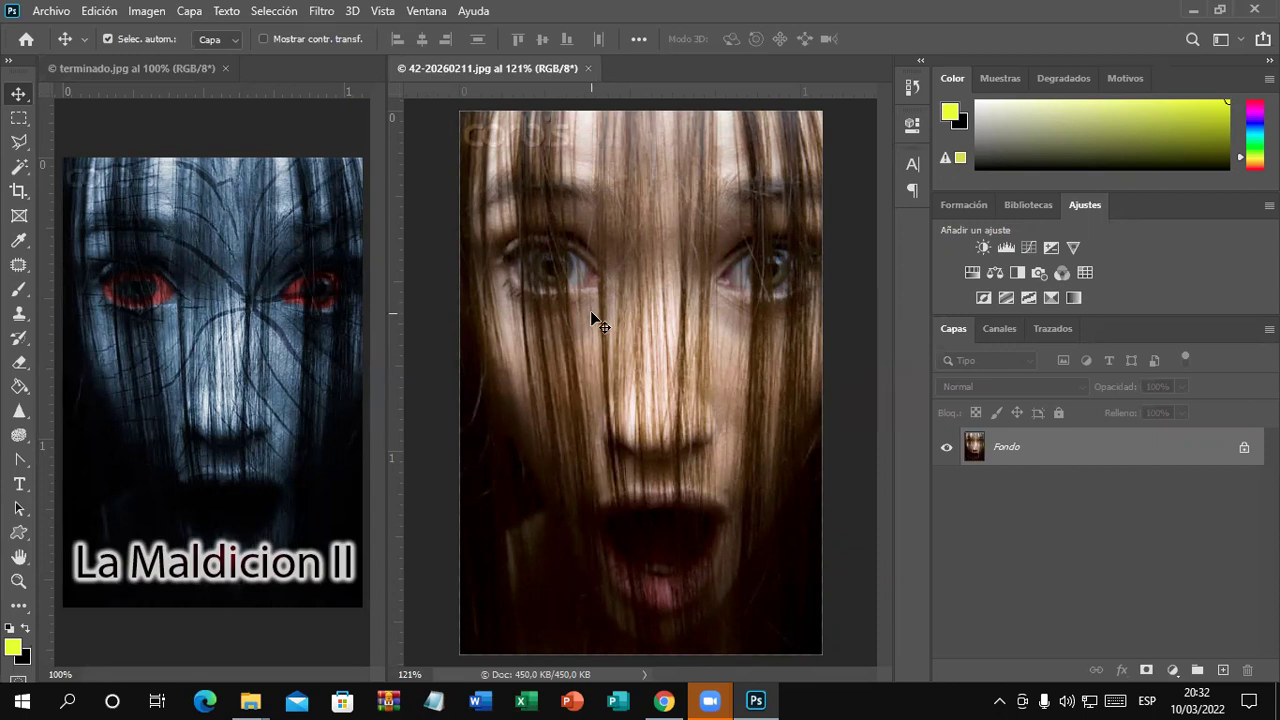
pyautogui.click(147, 11)
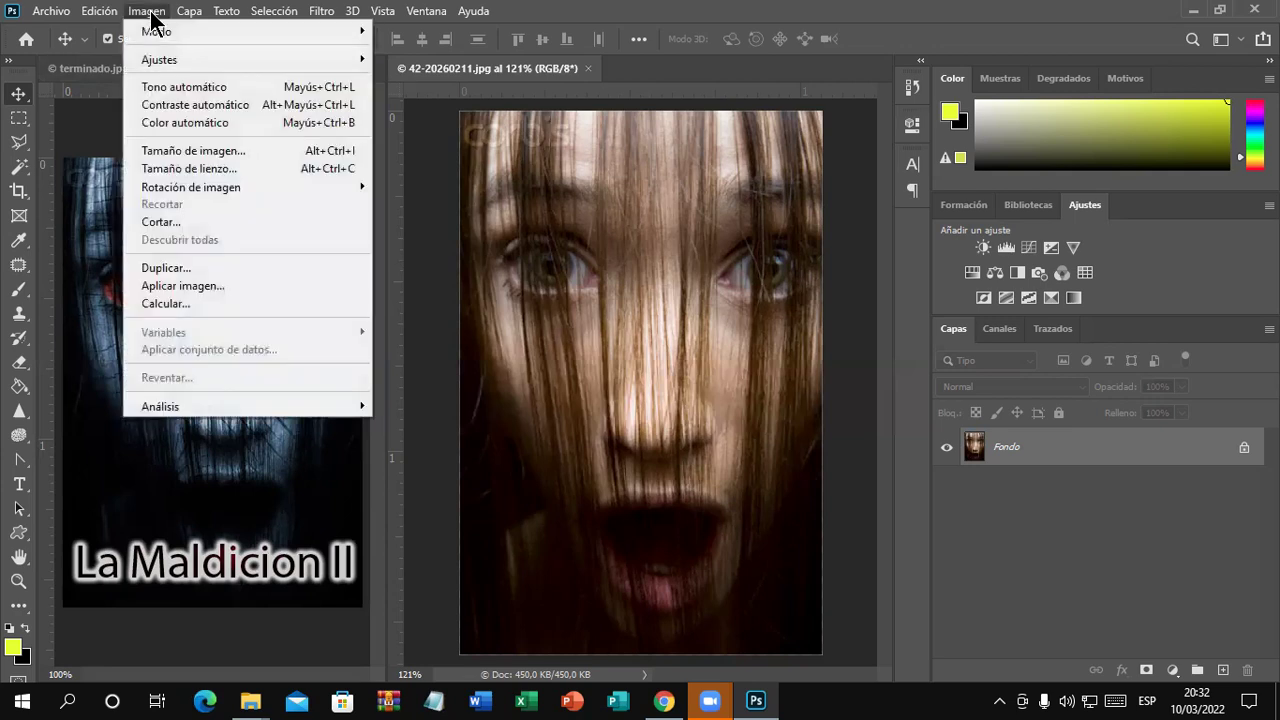
pyautogui.moveTo(159, 59)
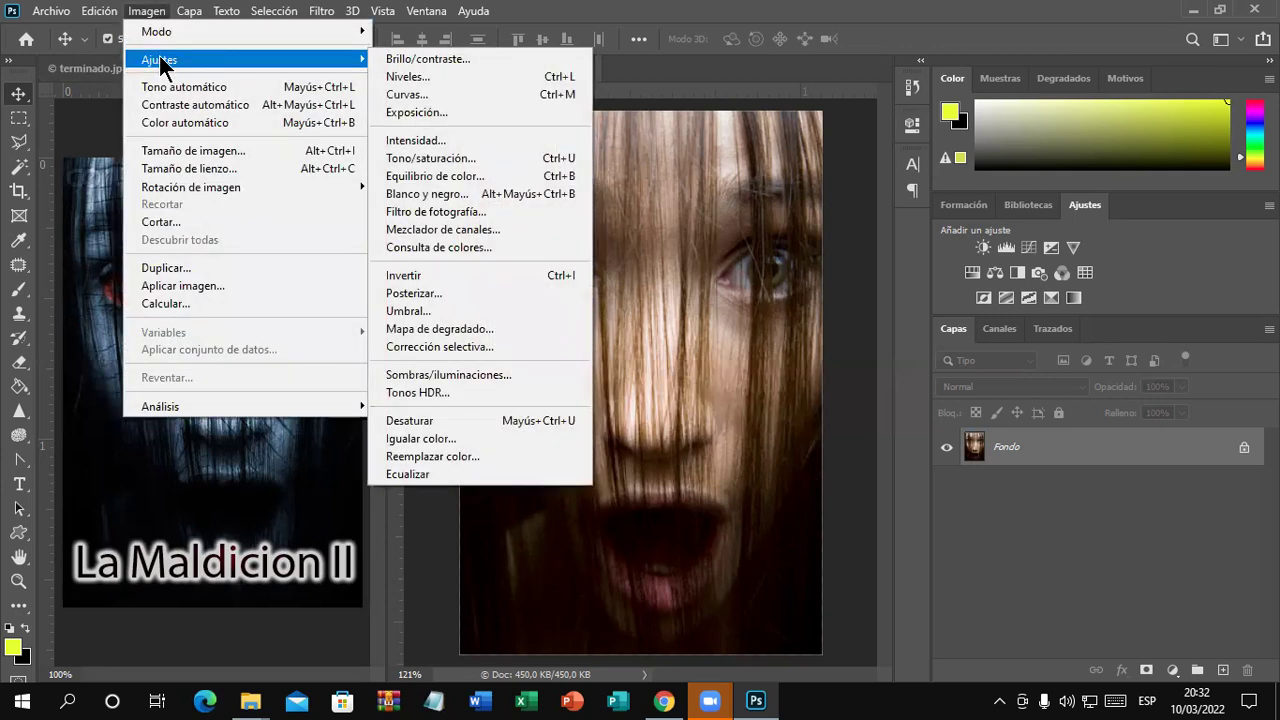
# - Colorize the face photo via Hue/Saturation at hue 215, saturation 27, lightness -18
pyautogui.click(424, 158)
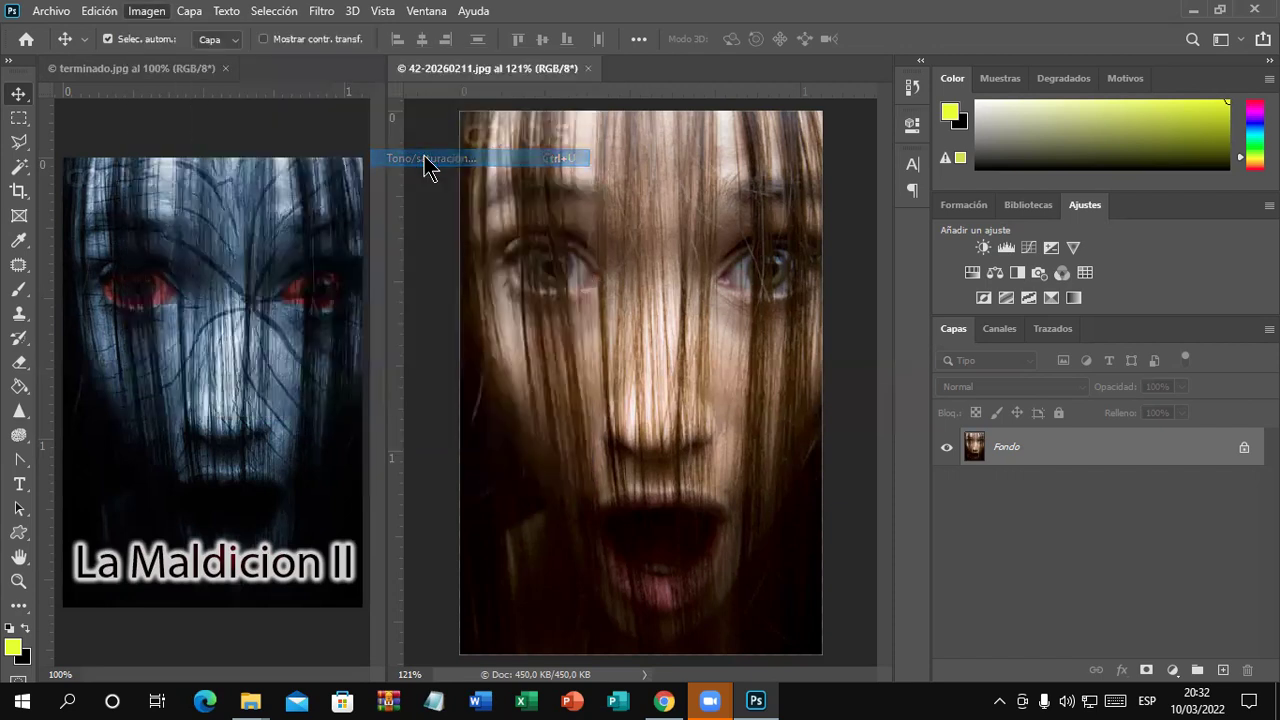
pyautogui.click(1126, 255)
pyautogui.moveTo(849, 146); pyautogui.dragTo(924, 153)
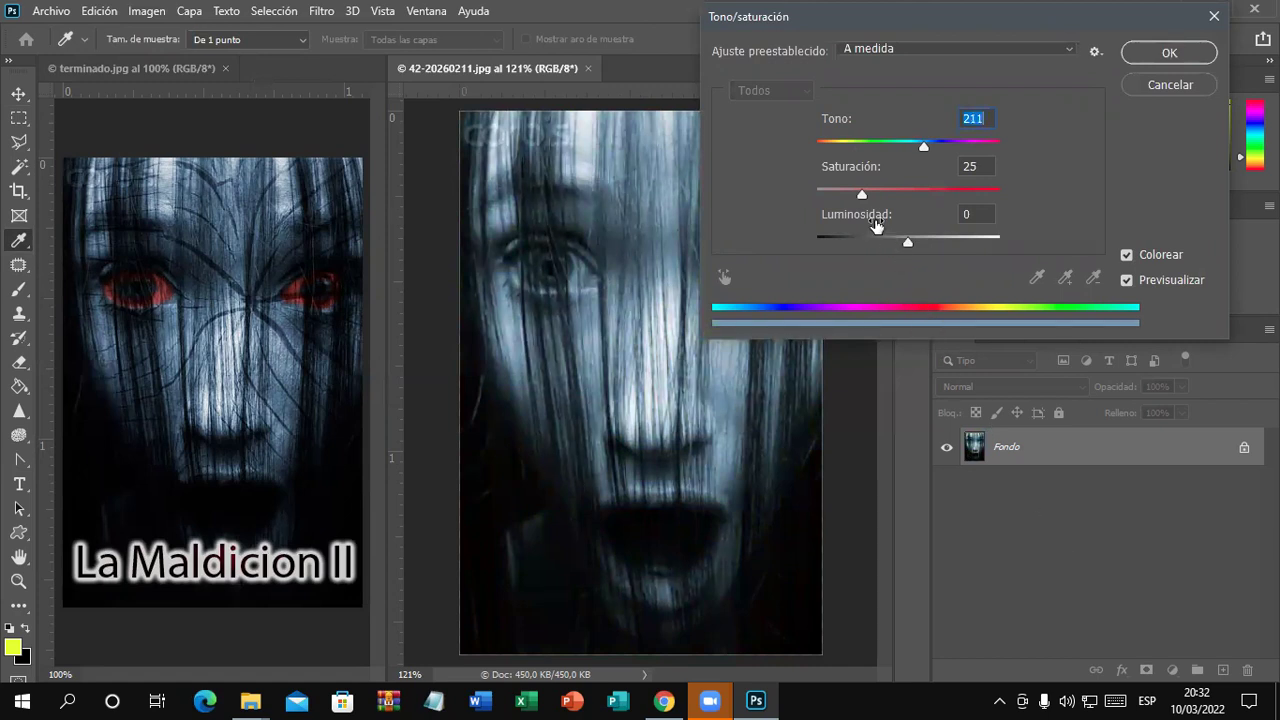
pyautogui.moveTo(905, 236); pyautogui.dragTo(896, 242)
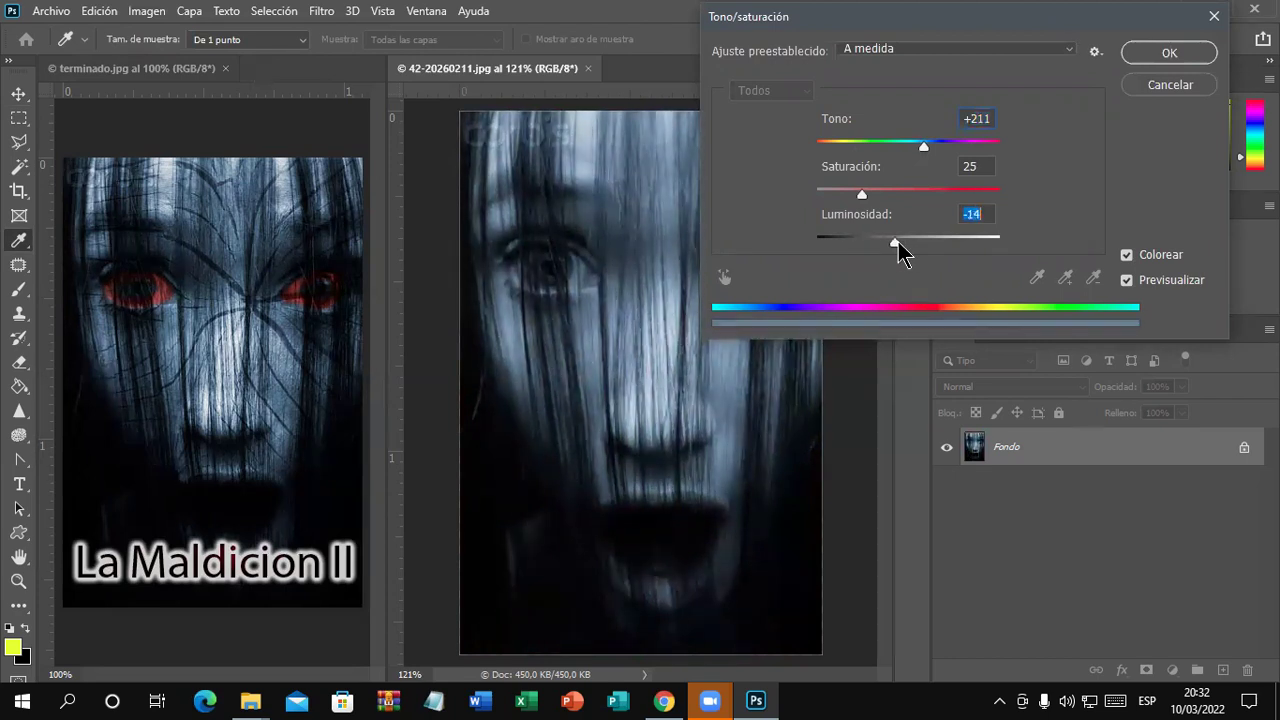
pyautogui.moveTo(896, 242); pyautogui.dragTo(887, 244)
pyautogui.moveTo(862, 193); pyautogui.dragTo(867, 204)
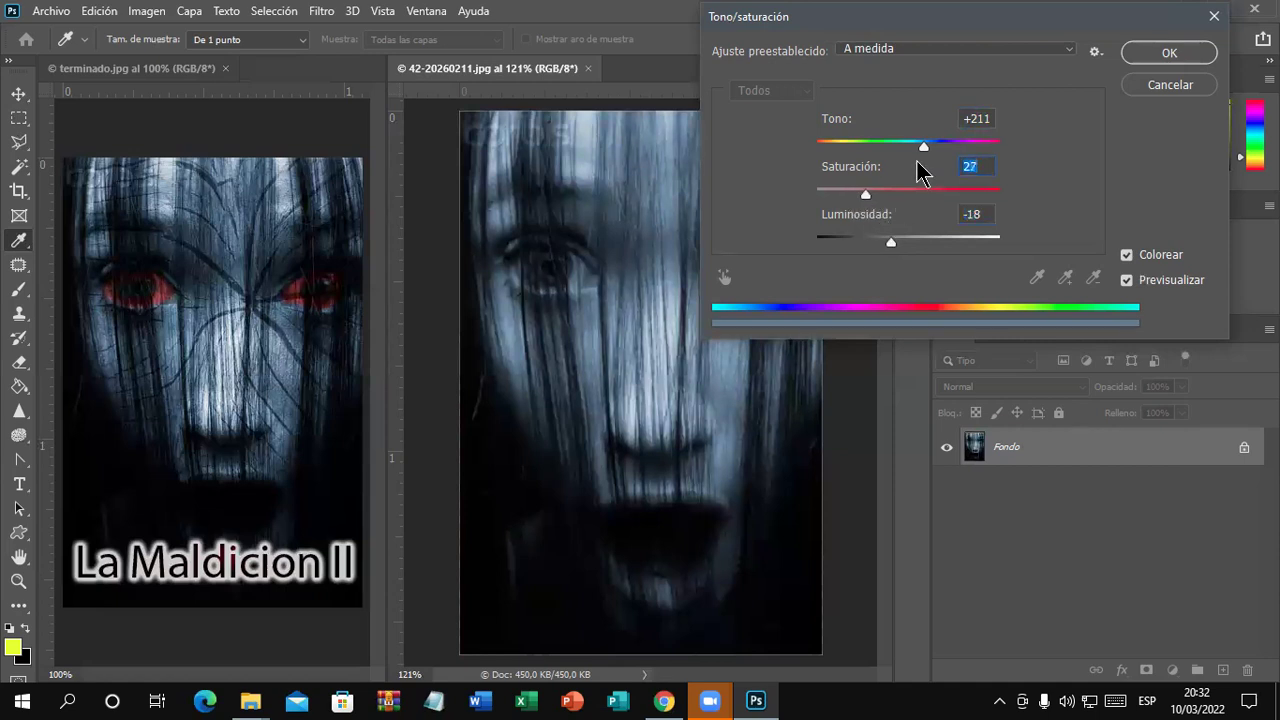
pyautogui.moveTo(923, 148); pyautogui.dragTo(927, 152)
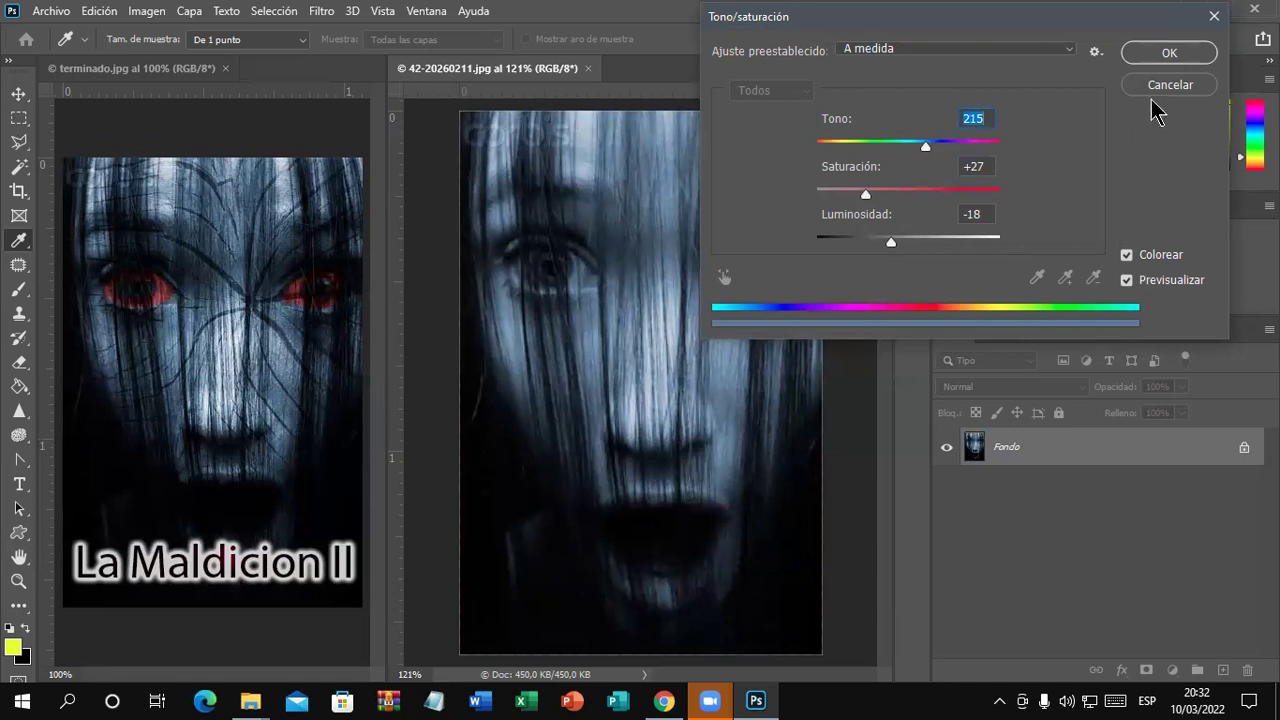
pyautogui.click(1163, 58)
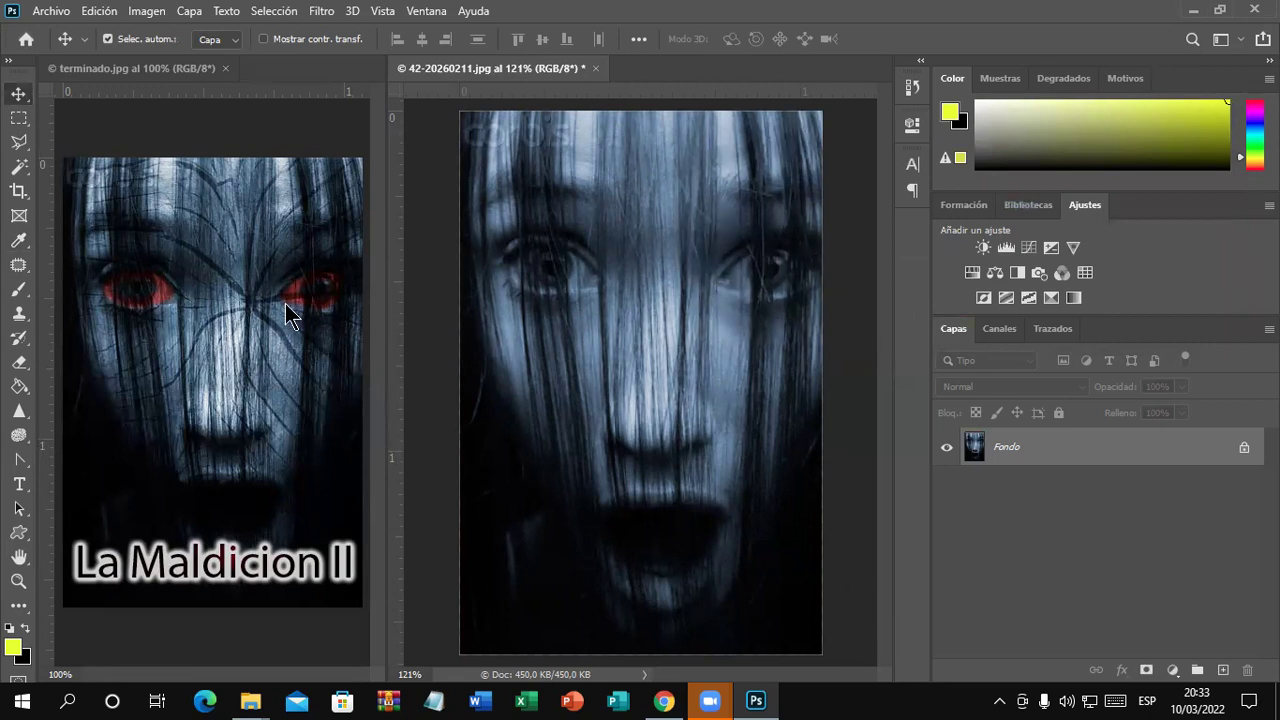
# - Place the 'untitled' cracked-wood image as an embedded layer over the face
pyautogui.click(50, 11)
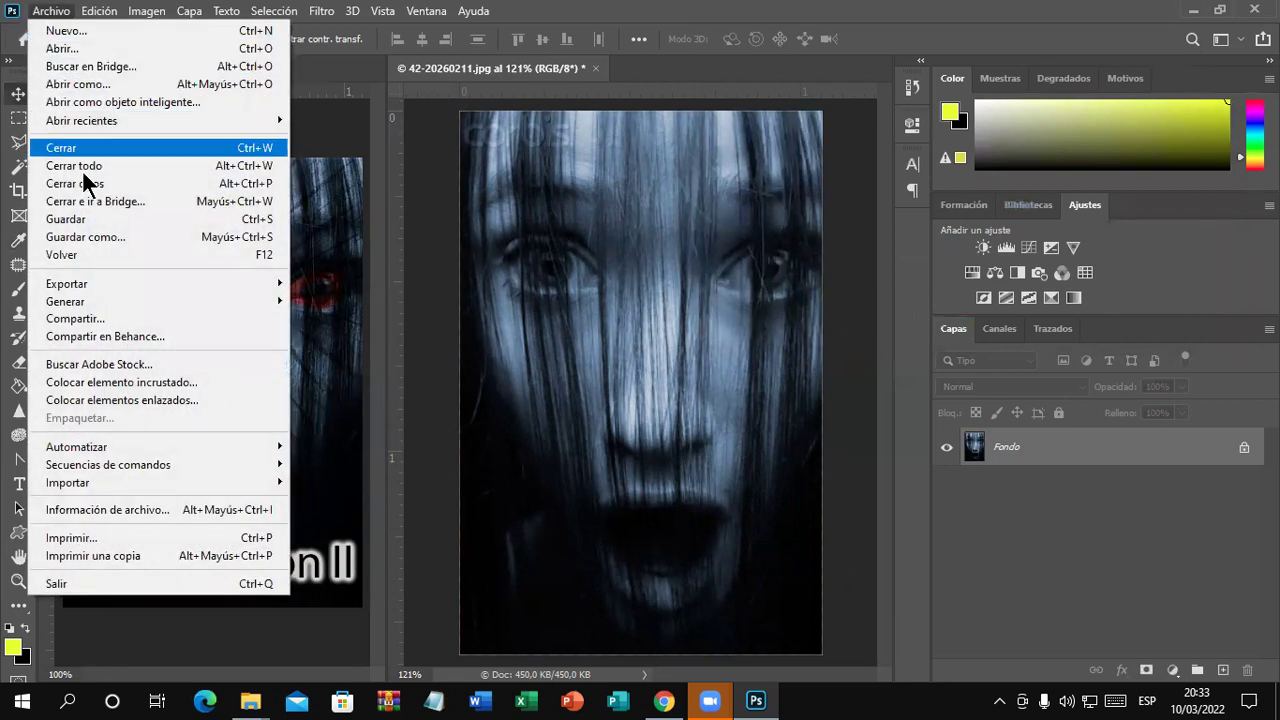
pyautogui.click(128, 384)
pyautogui.click(708, 268)
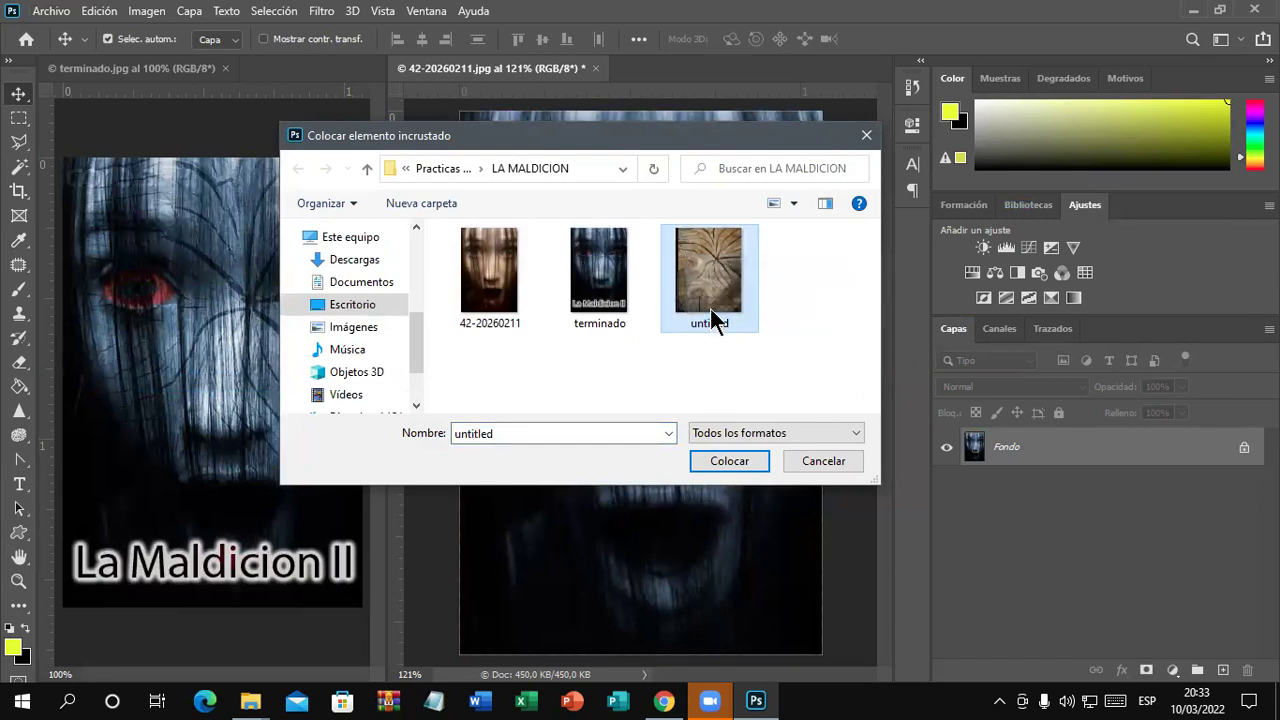
pyautogui.doubleClick(712, 301)
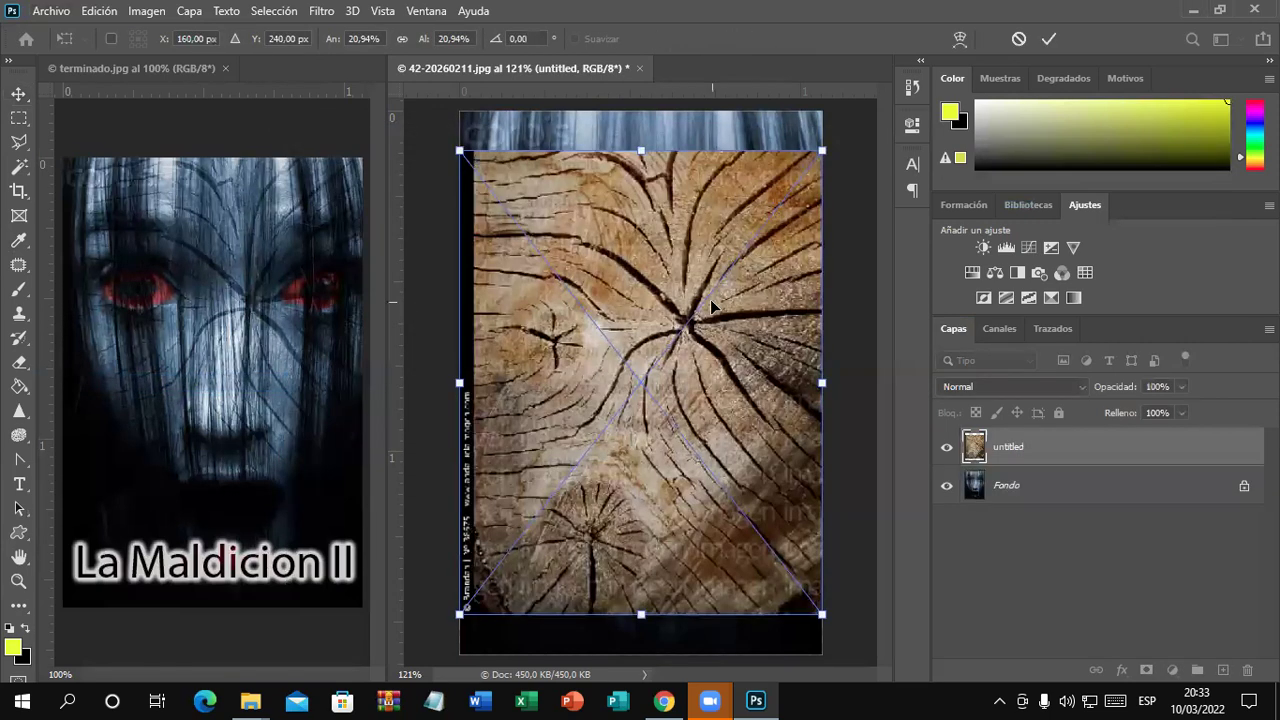
# - Move the texture up to the top edge and stretch it down to cover the canvas
pyautogui.moveTo(710, 299); pyautogui.dragTo(706, 270)
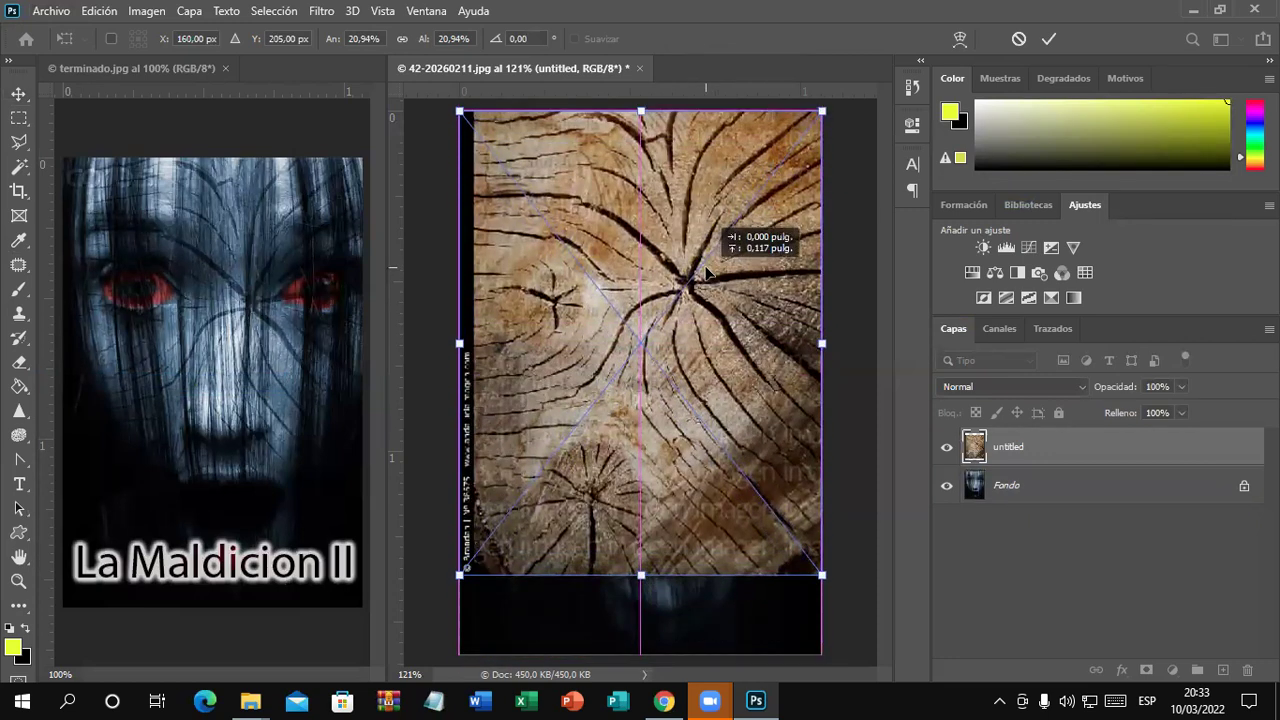
pyautogui.moveTo(705, 266); pyautogui.dragTo(706, 270)
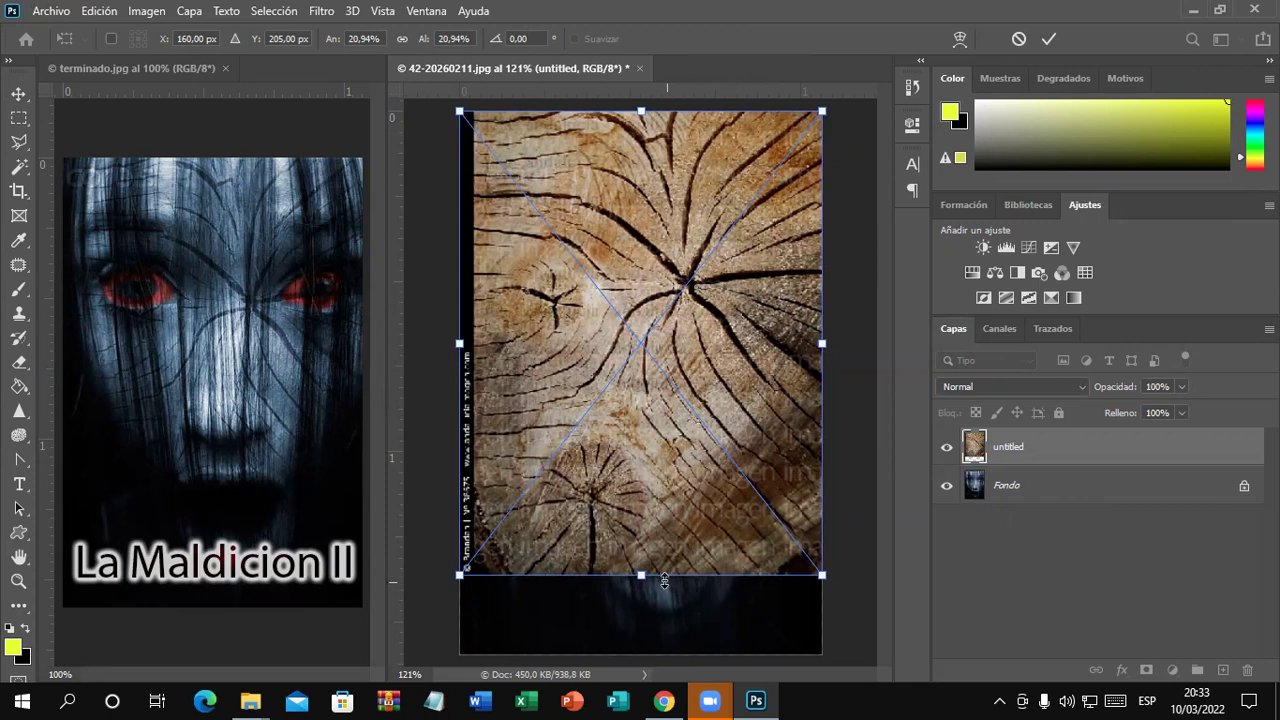
pyautogui.moveTo(654, 576); pyautogui.dragTo(656, 635)
pyautogui.press('Return')
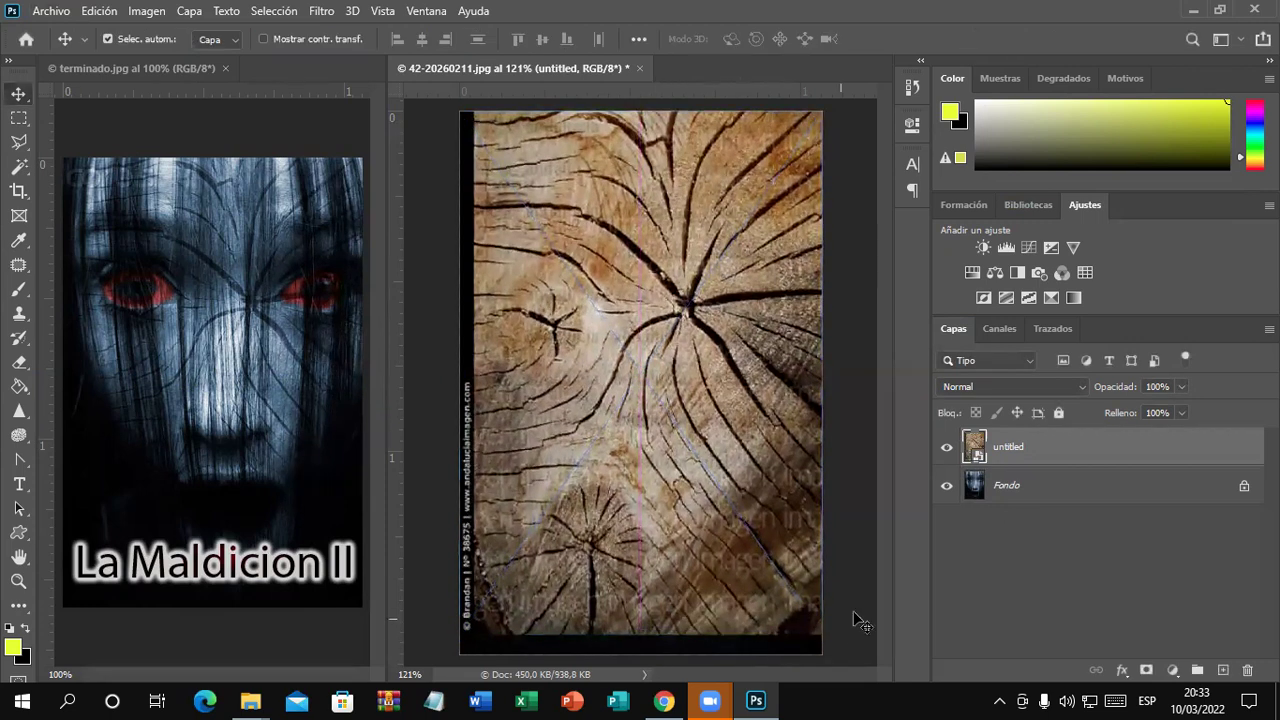
# - Check the texture layer's blend modes, keeping Normal, and nudge the texture slightly
pyautogui.click(1085, 387)
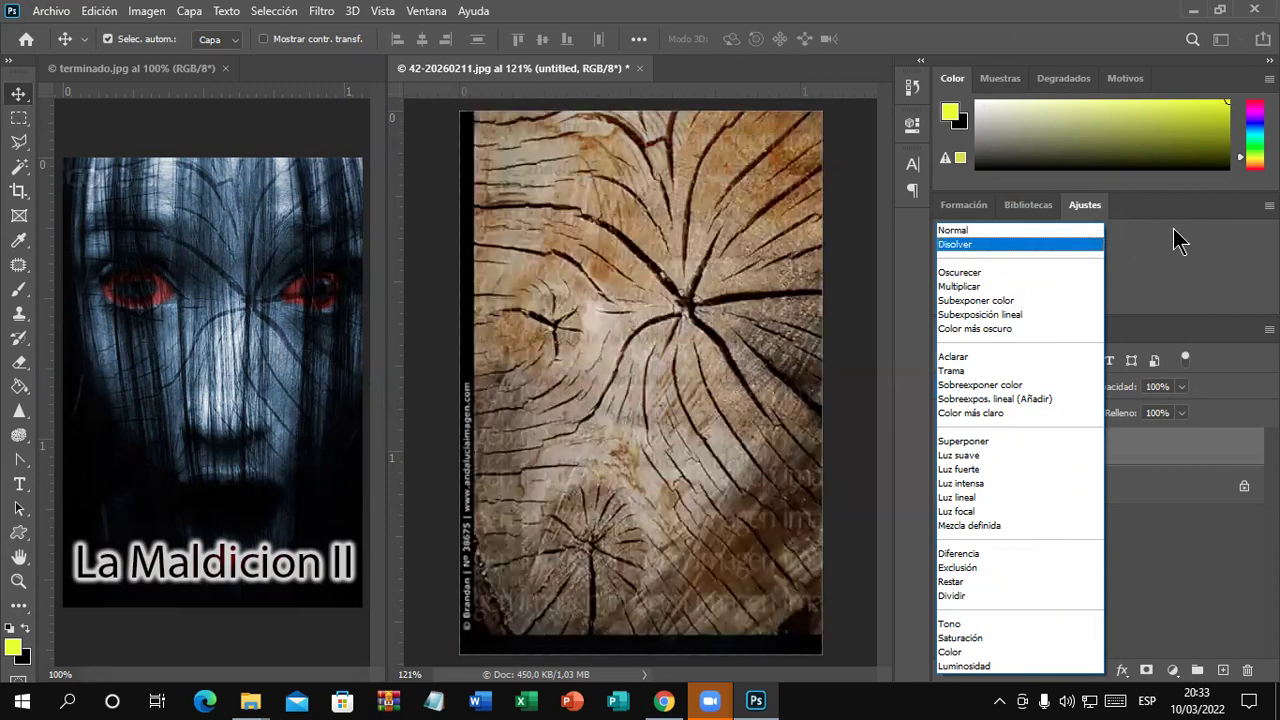
pyautogui.click(1178, 240)
pyautogui.moveTo(718, 314); pyautogui.dragTo(711, 331)
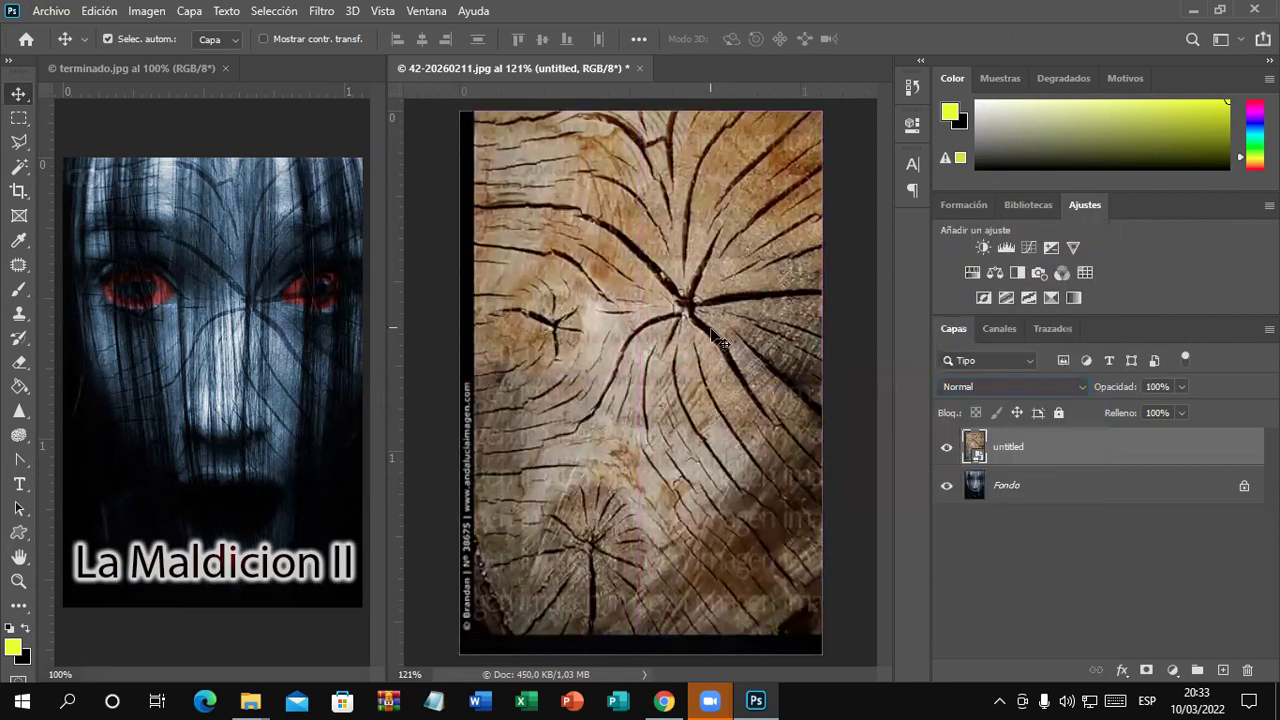
# - Colorize the wood texture via Hue/Saturation at hue 213, saturation 40, lightness -18
pyautogui.click(148, 11)
pyautogui.moveTo(159, 60)
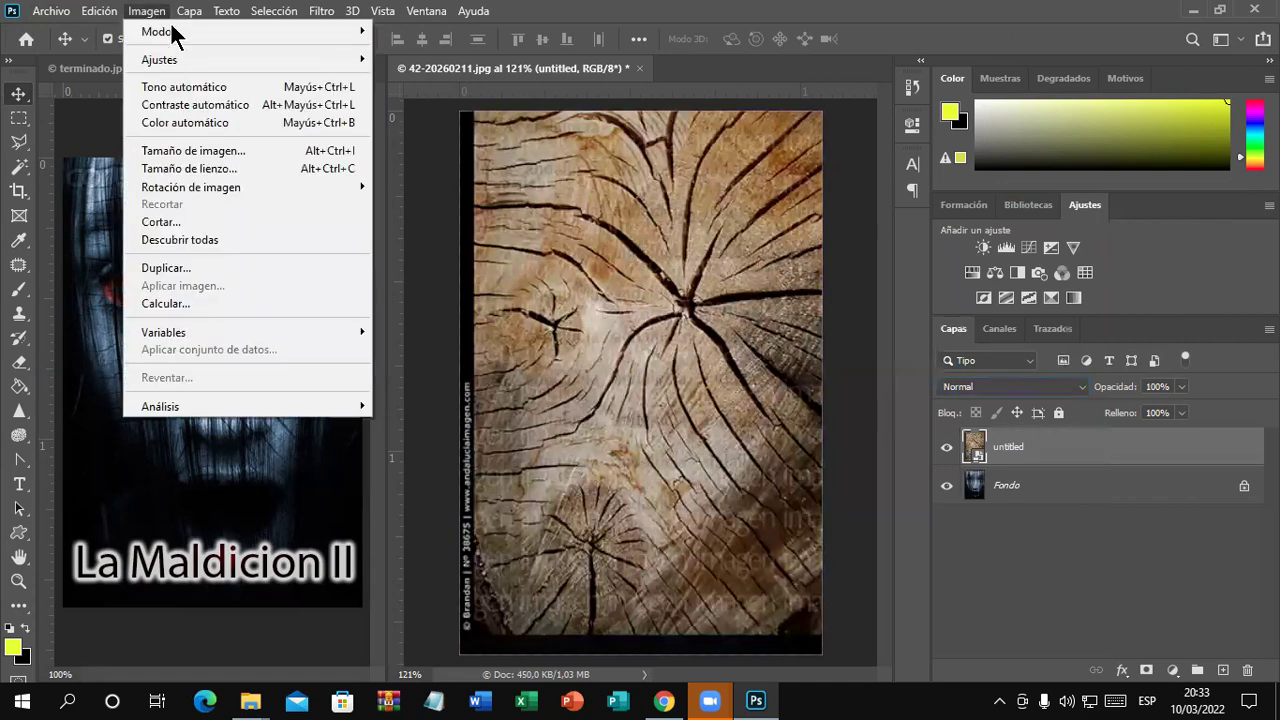
pyautogui.click(465, 158)
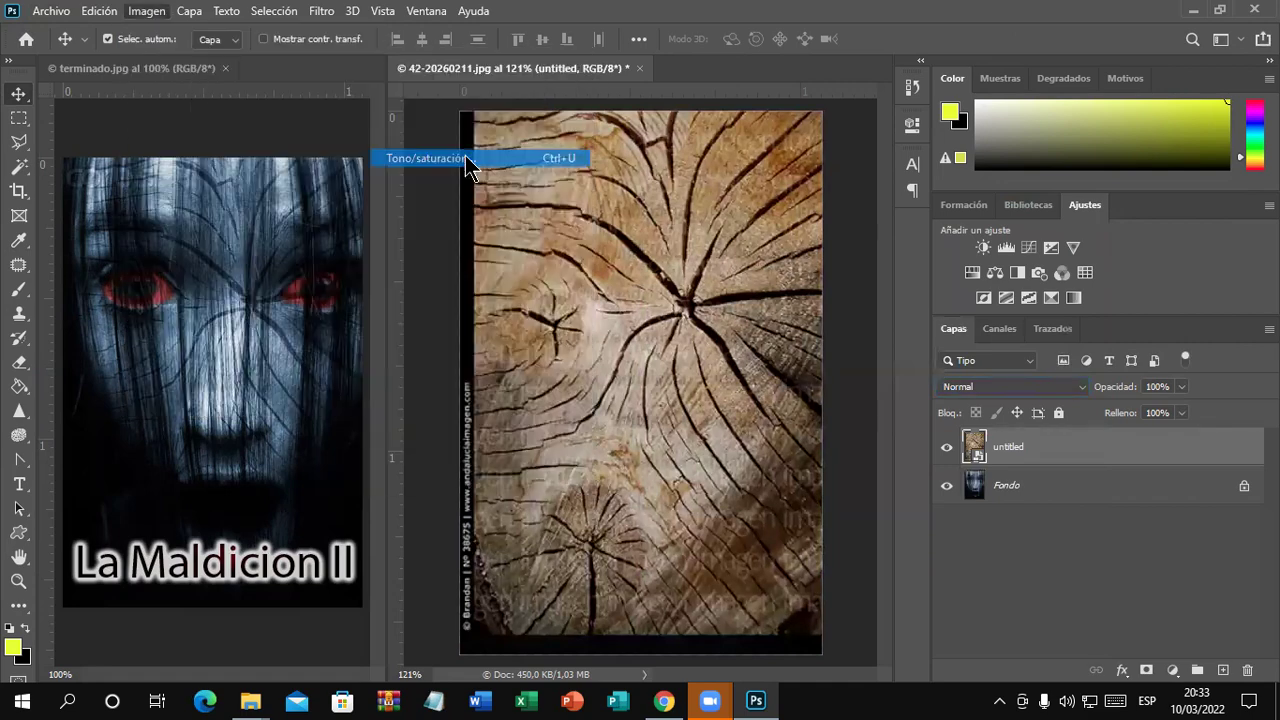
pyautogui.moveTo(588, 104); pyautogui.dragTo(1039, 80)
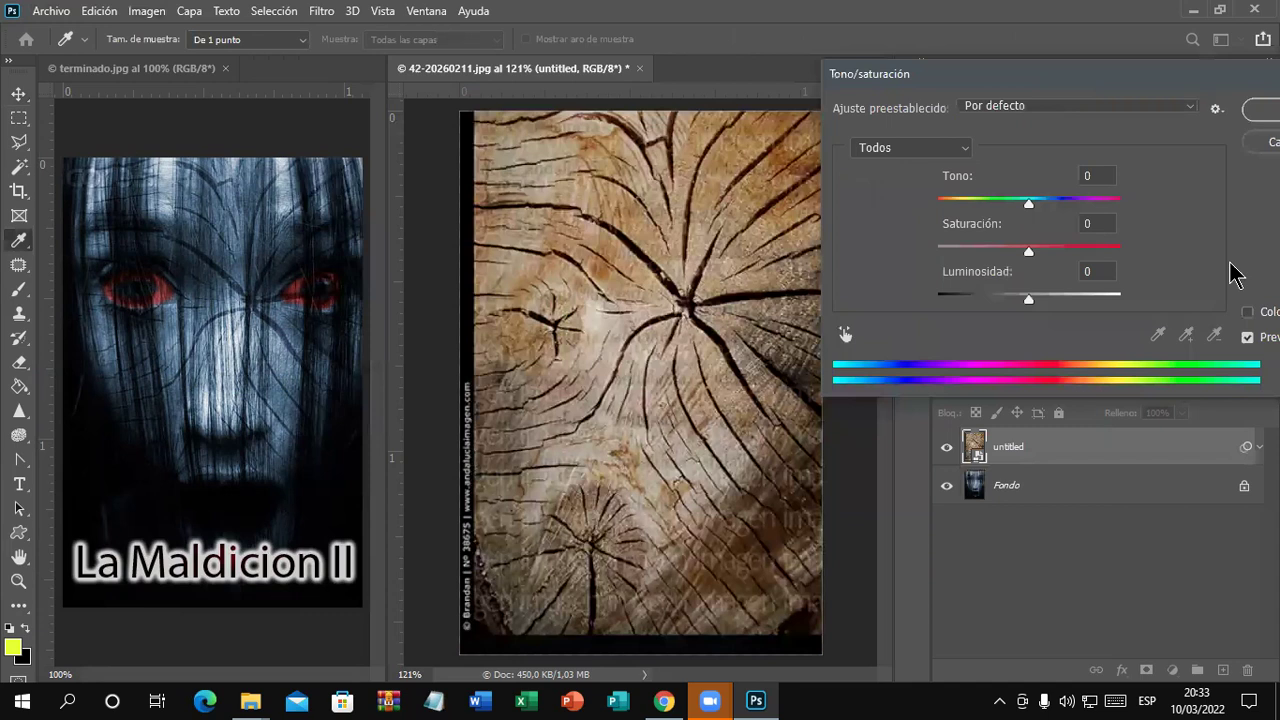
pyautogui.click(1247, 311)
pyautogui.moveTo(970, 203); pyautogui.dragTo(1045, 205)
pyautogui.moveTo(985, 251); pyautogui.dragTo(1012, 251)
pyautogui.moveTo(1029, 300); pyautogui.dragTo(1012, 298)
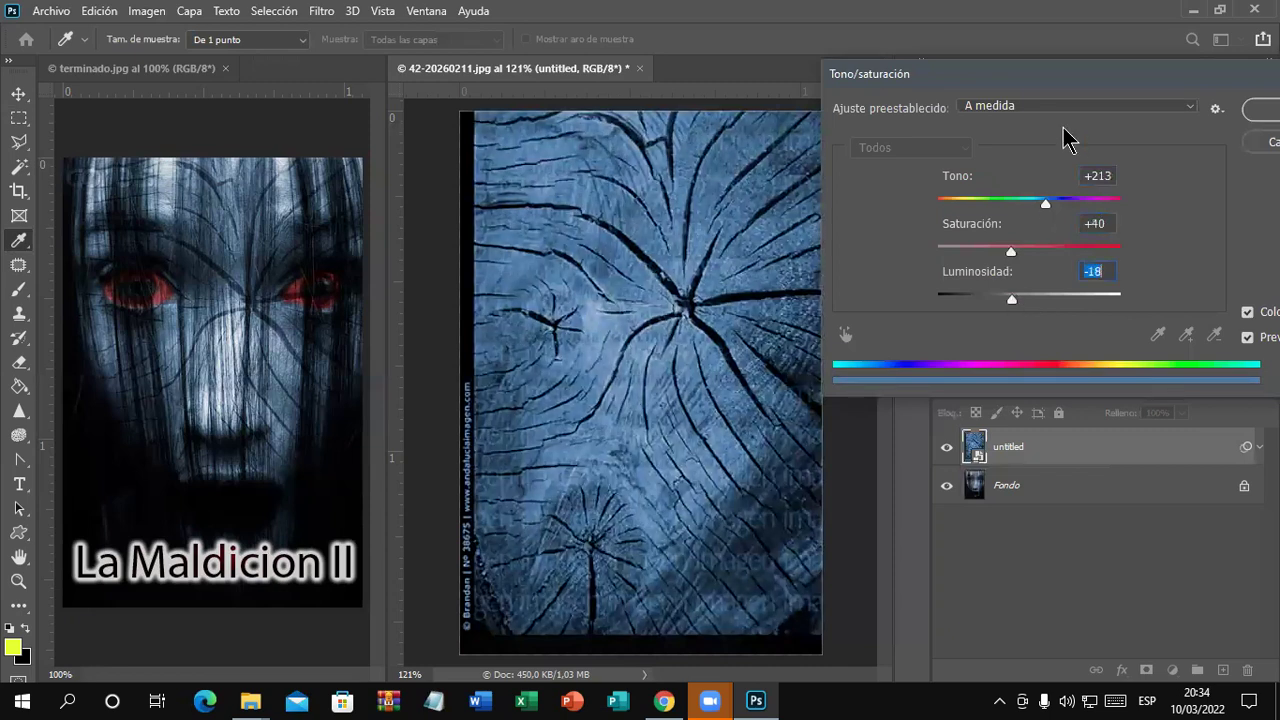
pyautogui.click(1256, 110)
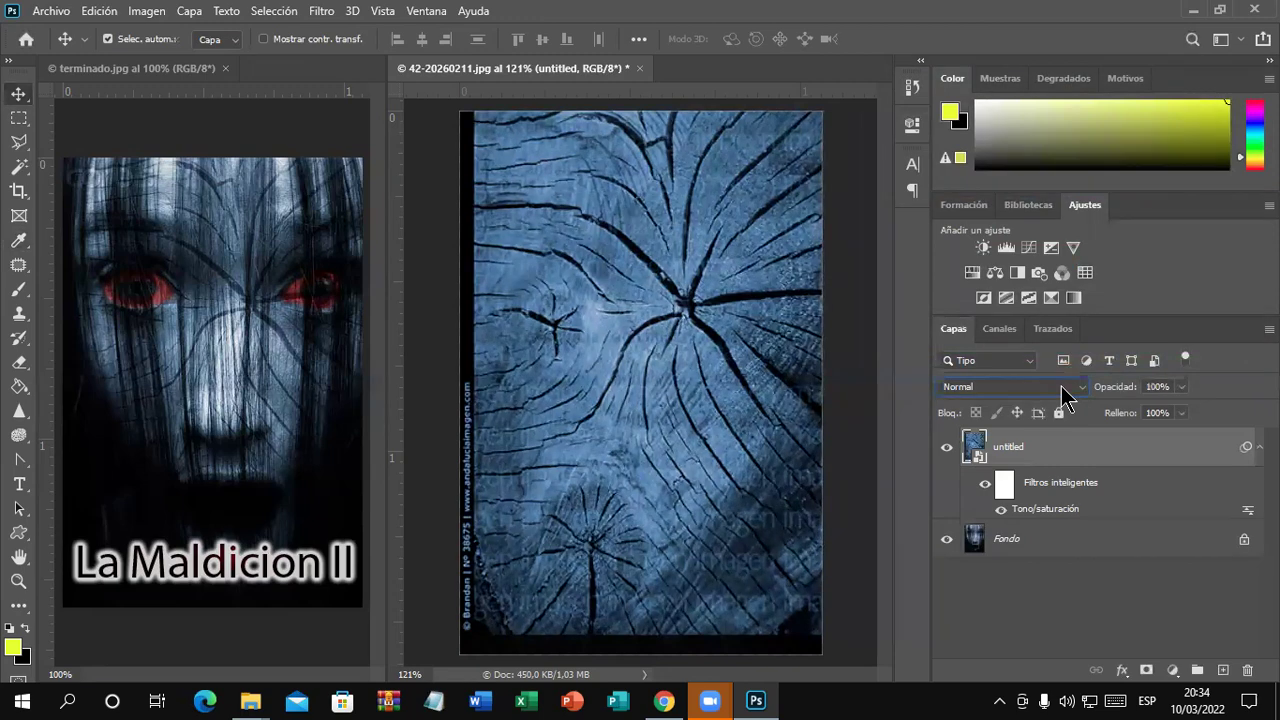
# - Set the blue wood texture layer to Luz suave blending and check the filter blending options
pyautogui.click(1063, 387)
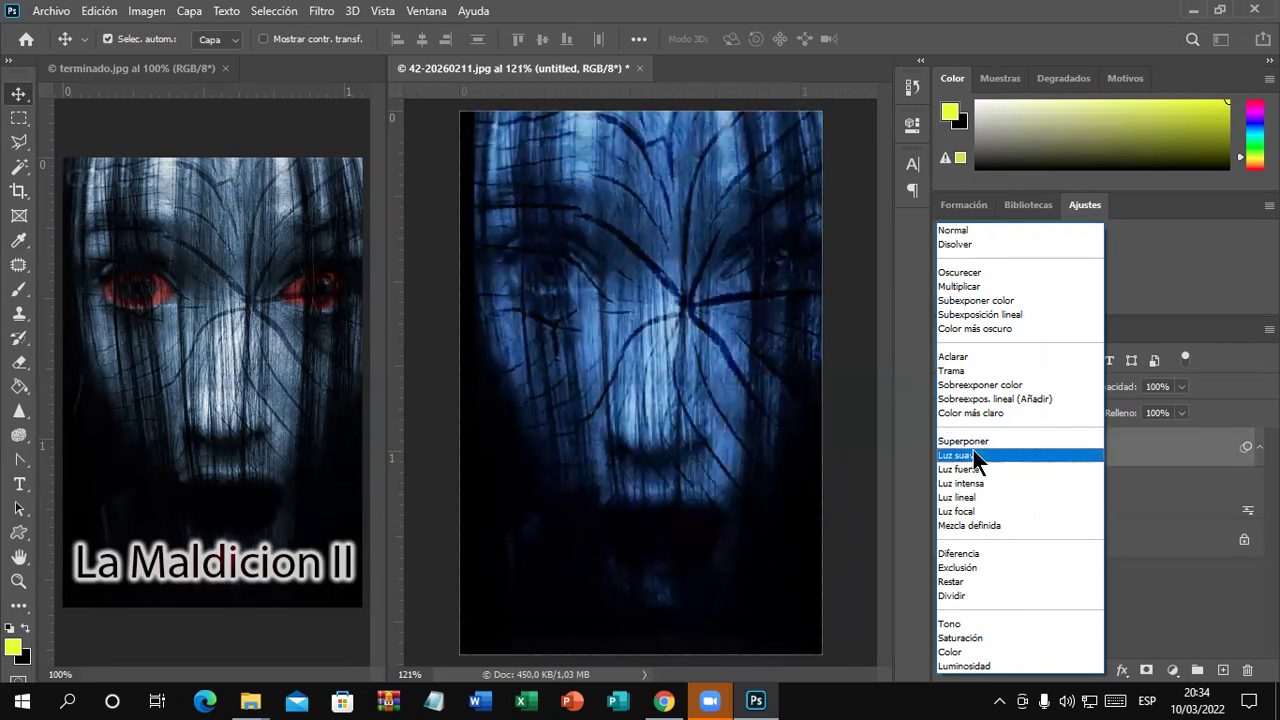
pyautogui.click(973, 456)
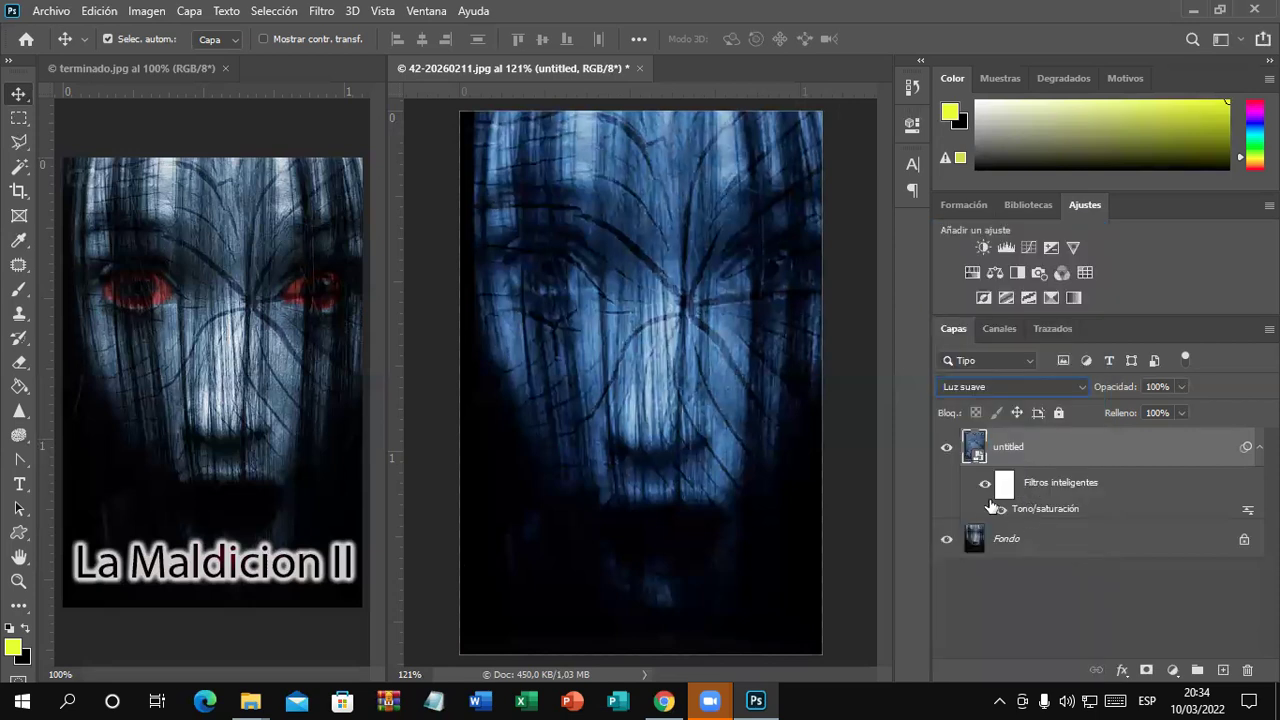
pyautogui.doubleClick(1248, 512)
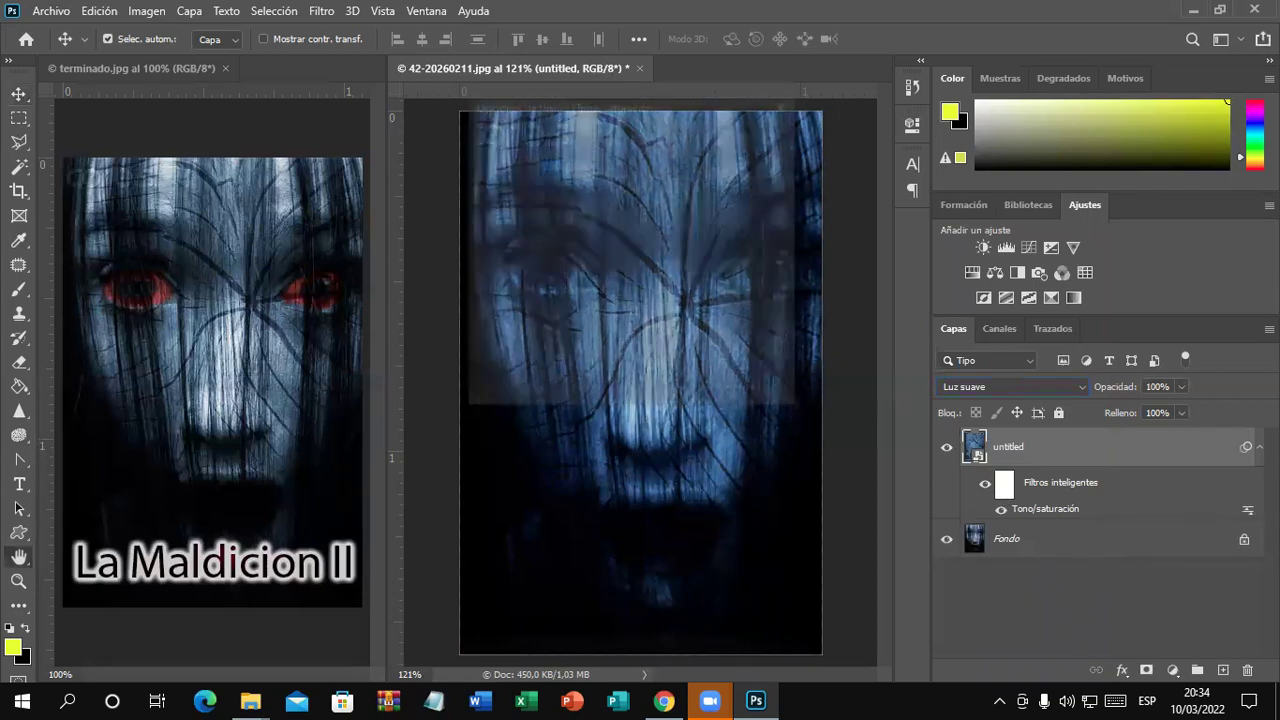
pyautogui.click(744, 173)
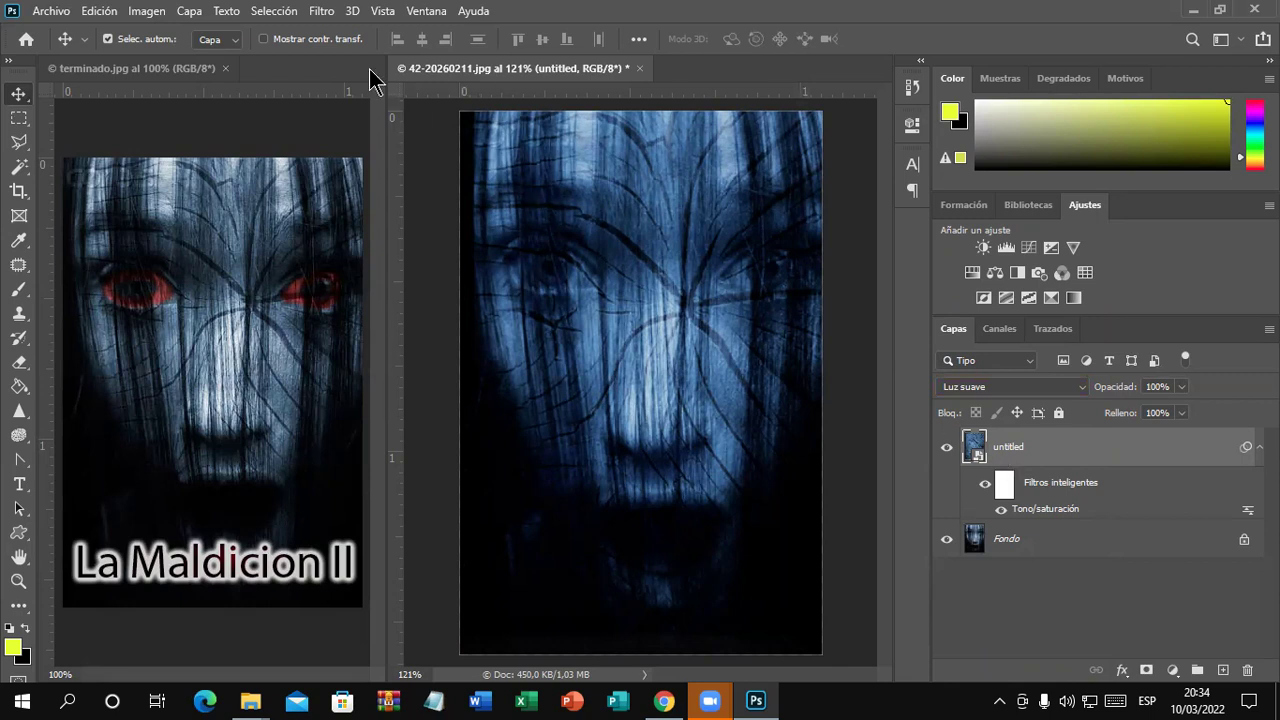
# - Add a second Tono/saturación adjustment to the texture with hue -6 and saturation -81
pyautogui.click(142, 12)
pyautogui.moveTo(160, 59)
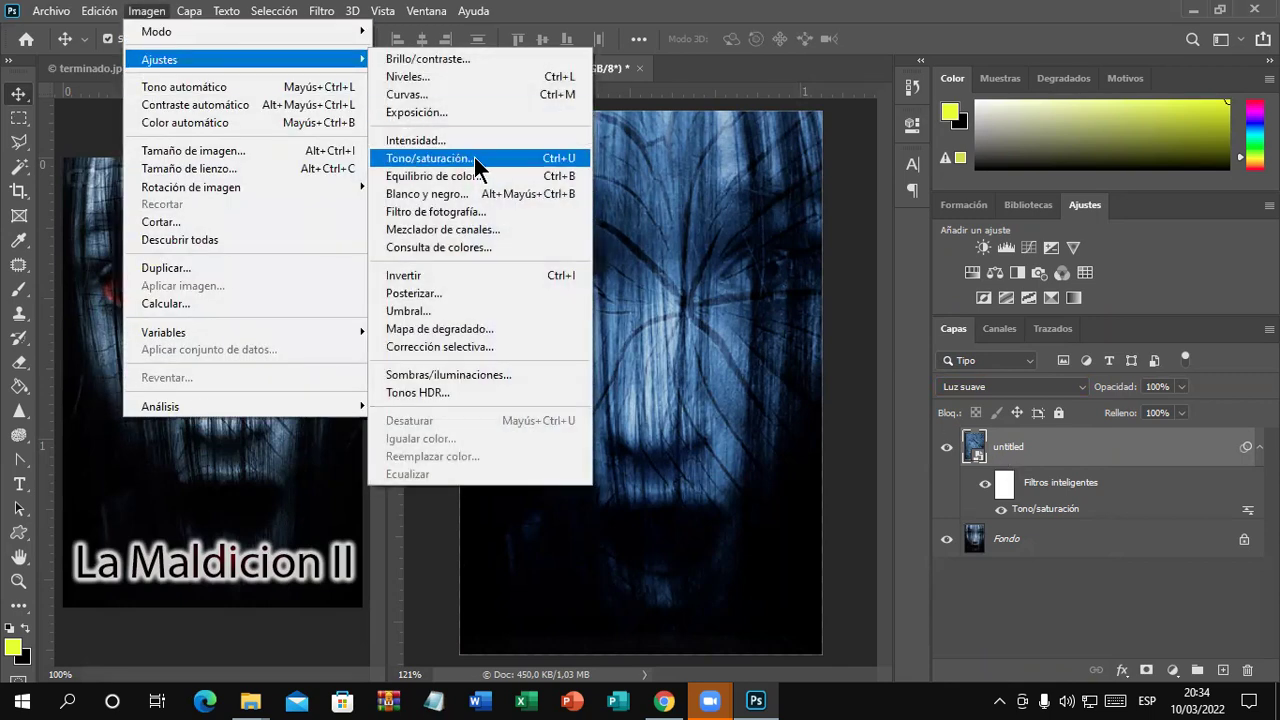
pyautogui.click(474, 158)
pyautogui.moveTo(551, 108); pyautogui.dragTo(976, 89)
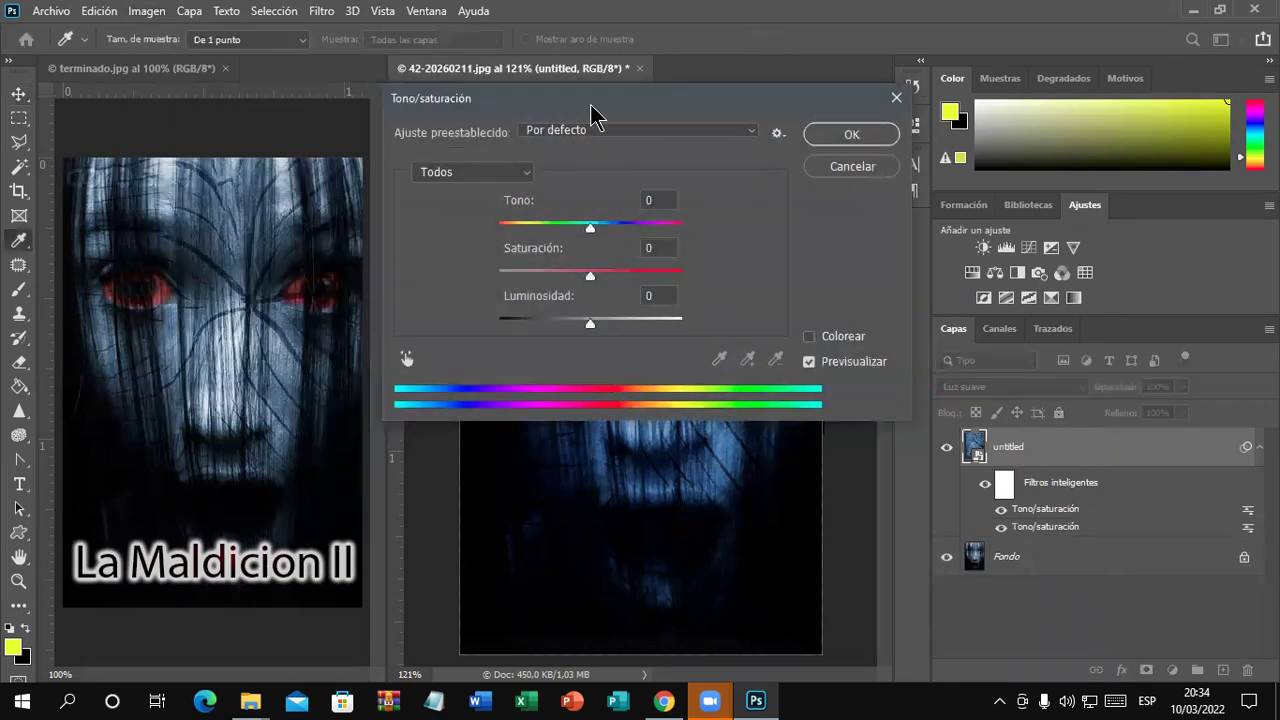
pyautogui.moveTo(1004, 207)
pyautogui.mouseDown()
pyautogui.moveTo(983, 212)
pyautogui.moveTo(986, 202)
pyautogui.mouseUp()
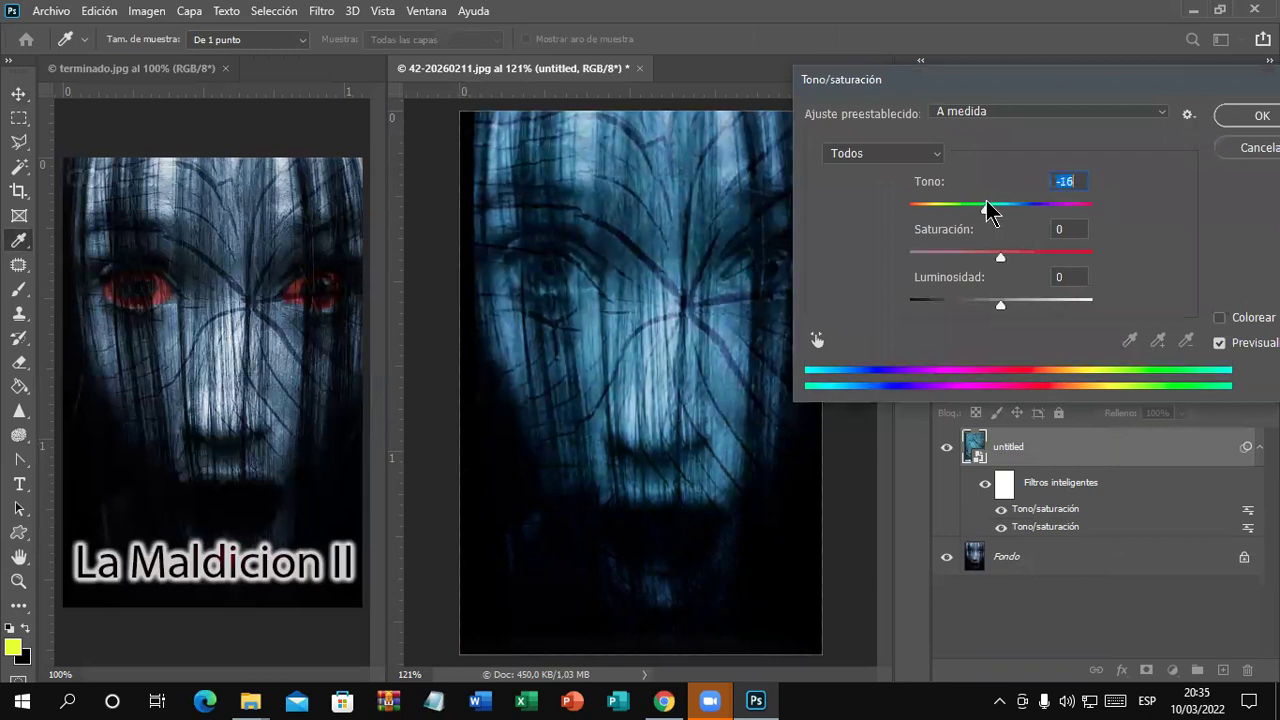
pyautogui.moveTo(985, 202); pyautogui.dragTo(995, 202)
pyautogui.moveTo(1000, 255); pyautogui.dragTo(927, 254)
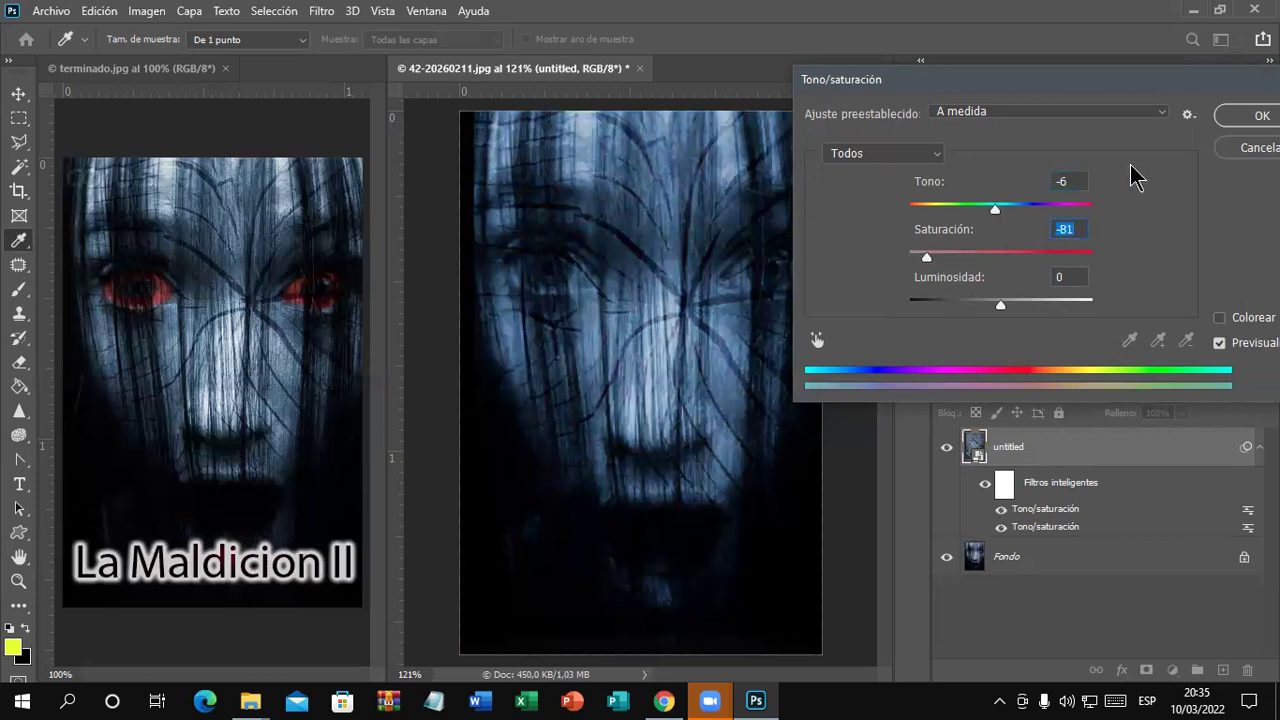
pyautogui.click(1234, 115)
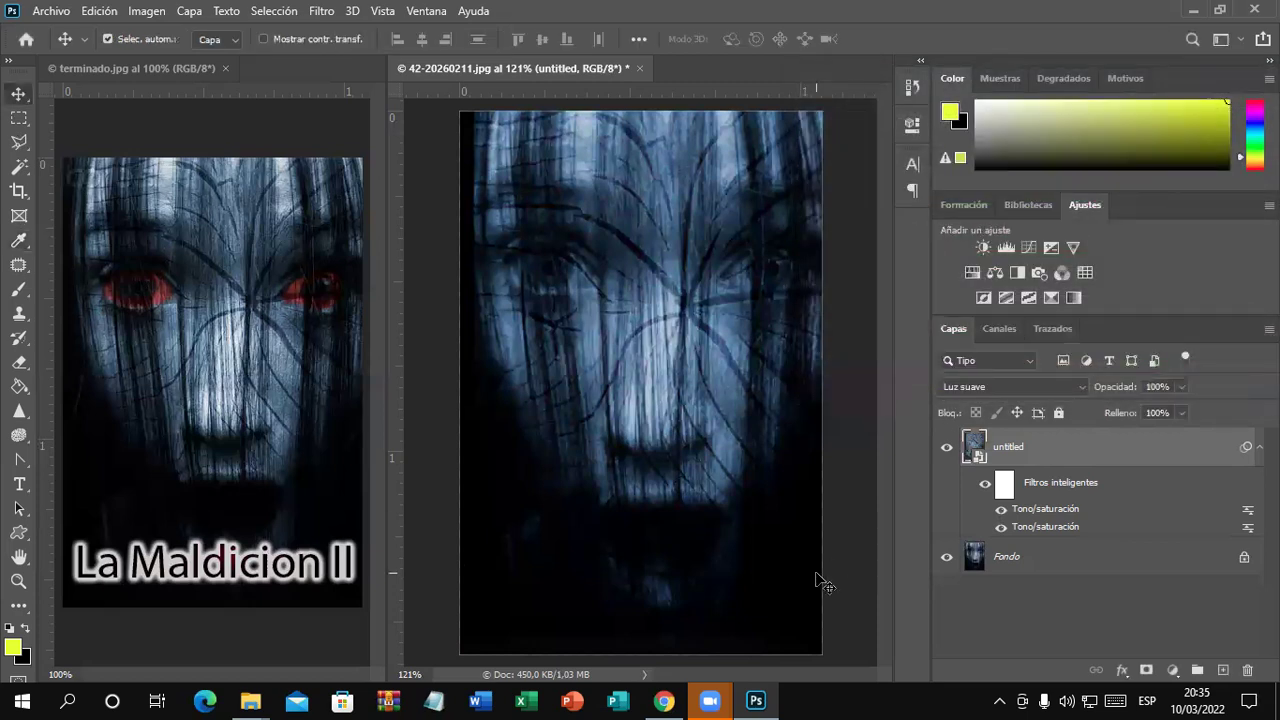
# - Lower the texture layer's opacity to 75%
pyautogui.click(1182, 386)
pyautogui.moveTo(1134, 408); pyautogui.dragTo(1160, 408)
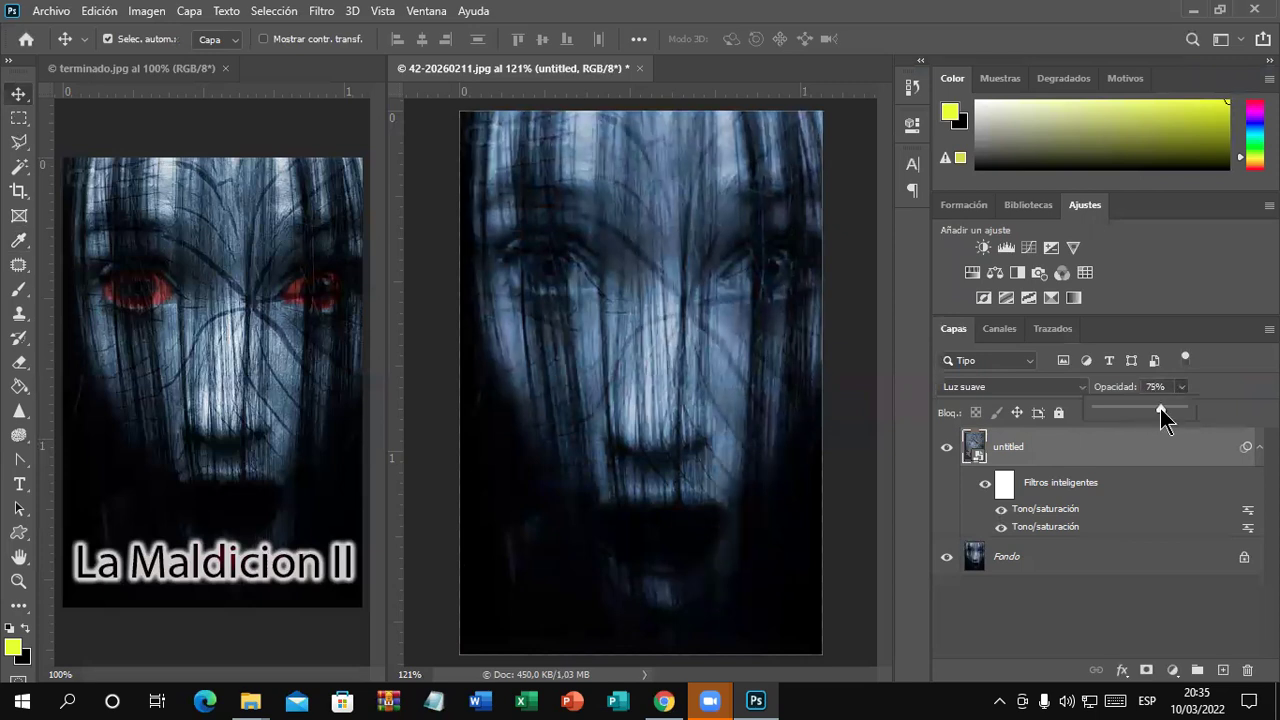
pyautogui.click(1060, 451)
pyautogui.rightClick(1060, 451)
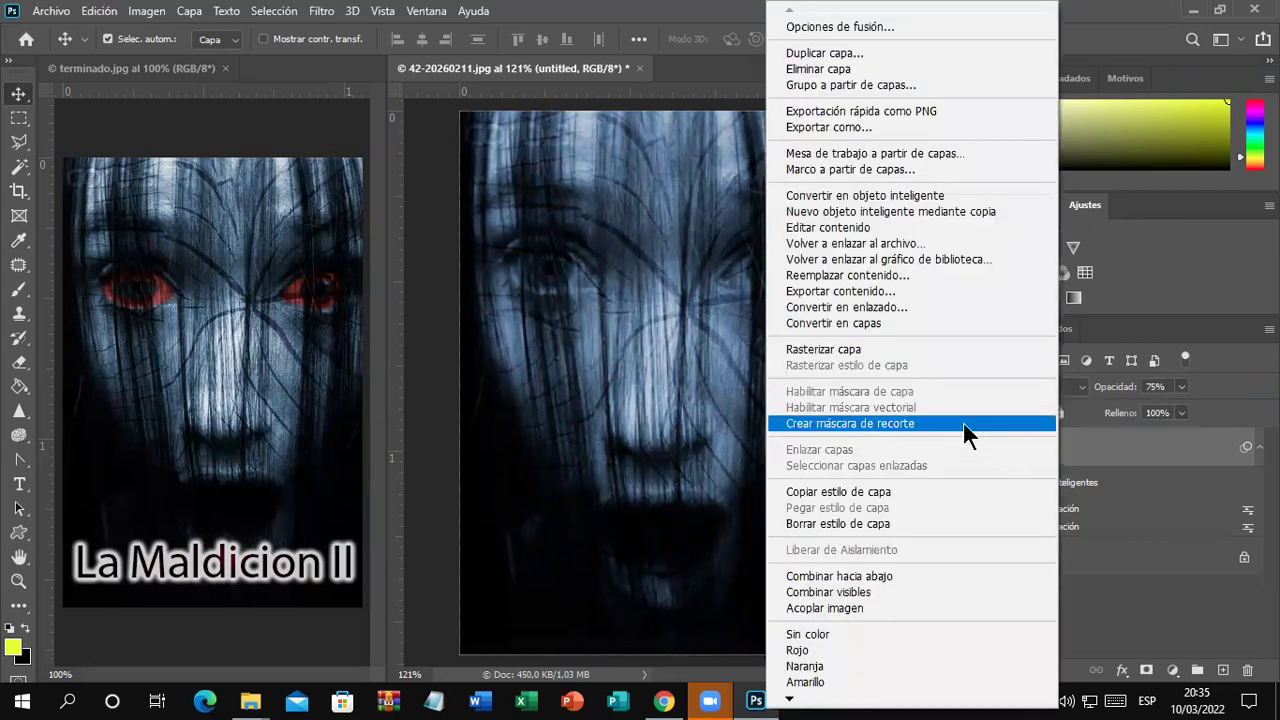
# - Rasterize the texture layer and erase a small patch of it with the Eraser
pyautogui.click(902, 352)
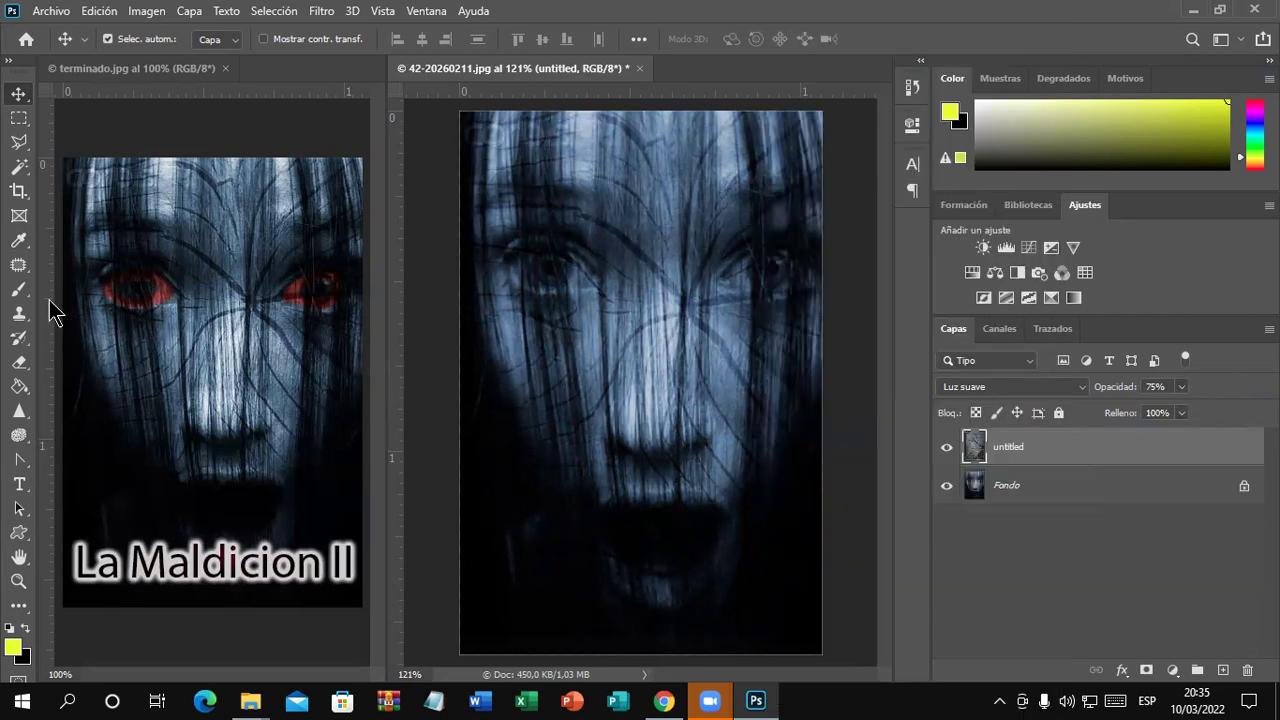
pyautogui.click(22, 365)
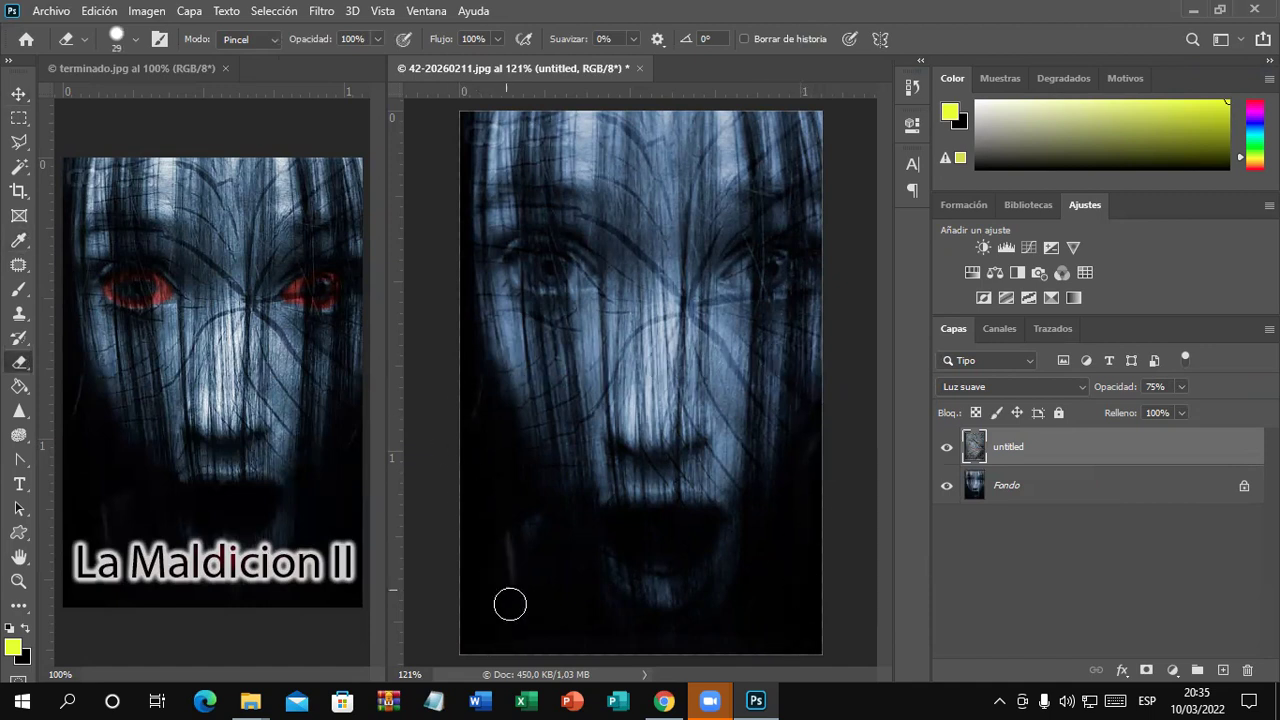
pyautogui.click(466, 125)
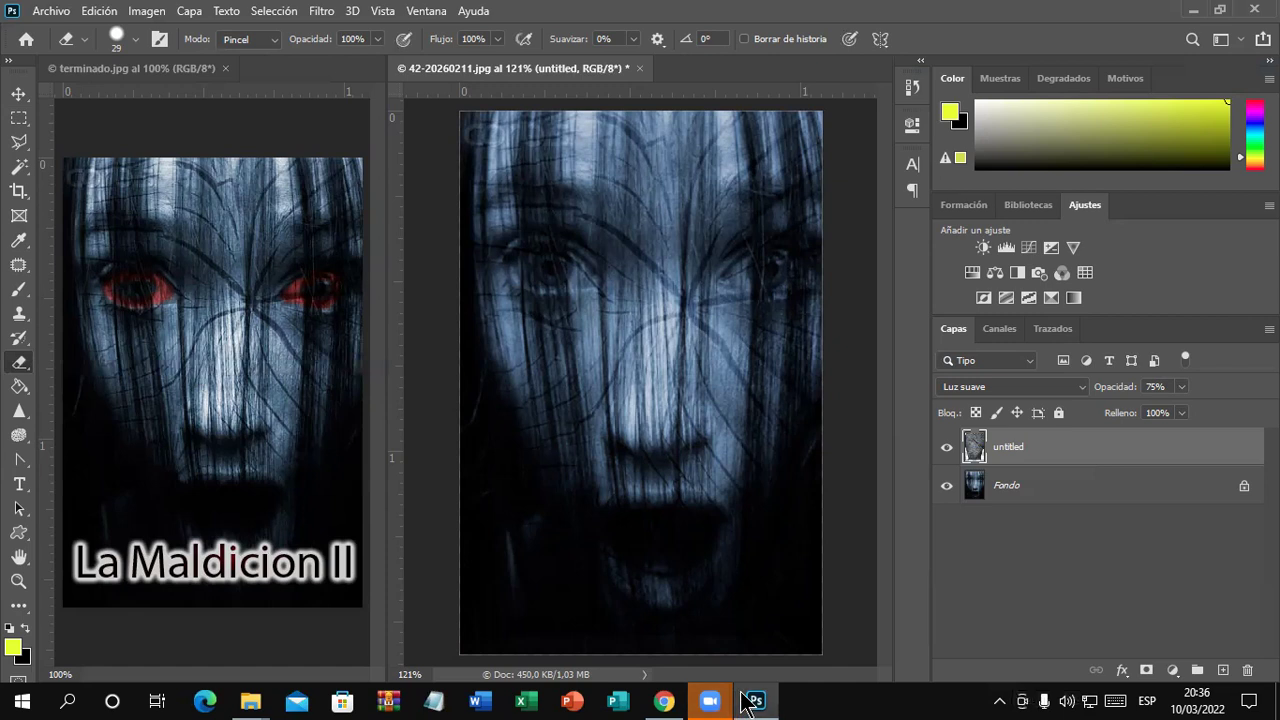
pyautogui.click(55, 13)
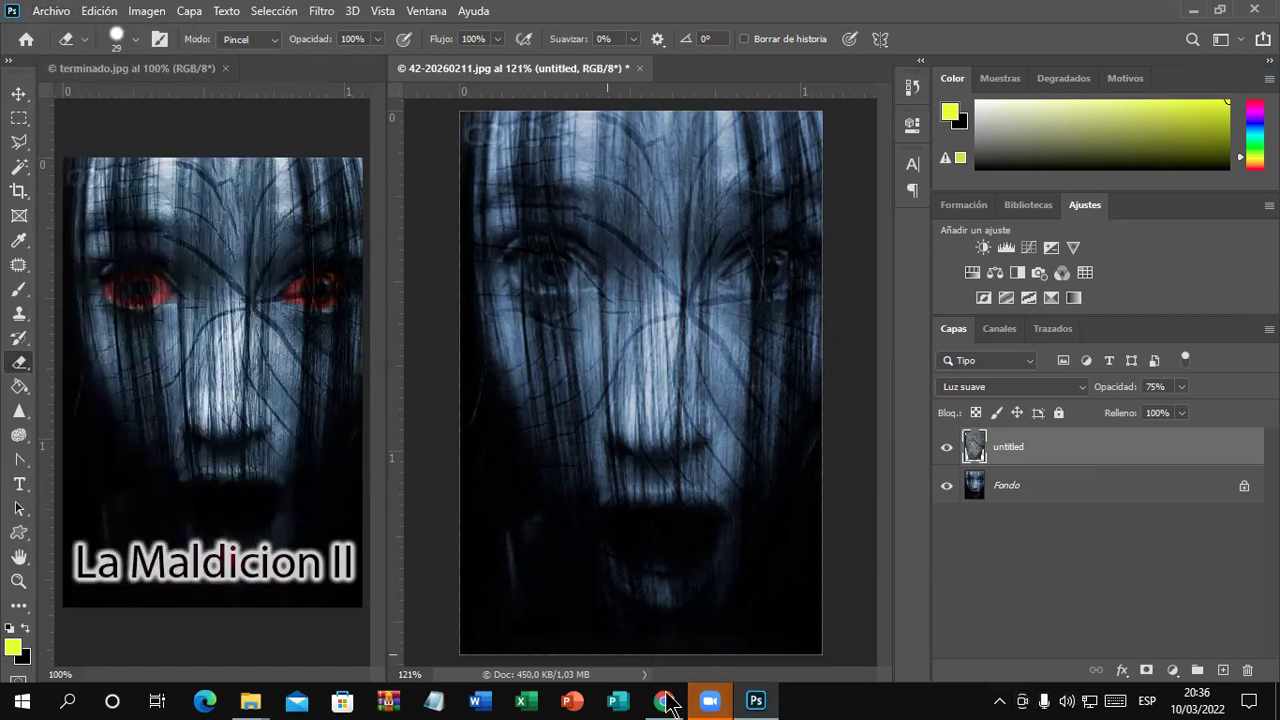
# - Search Google Images in Chrome for 'ojos'
pyautogui.click(664, 701)
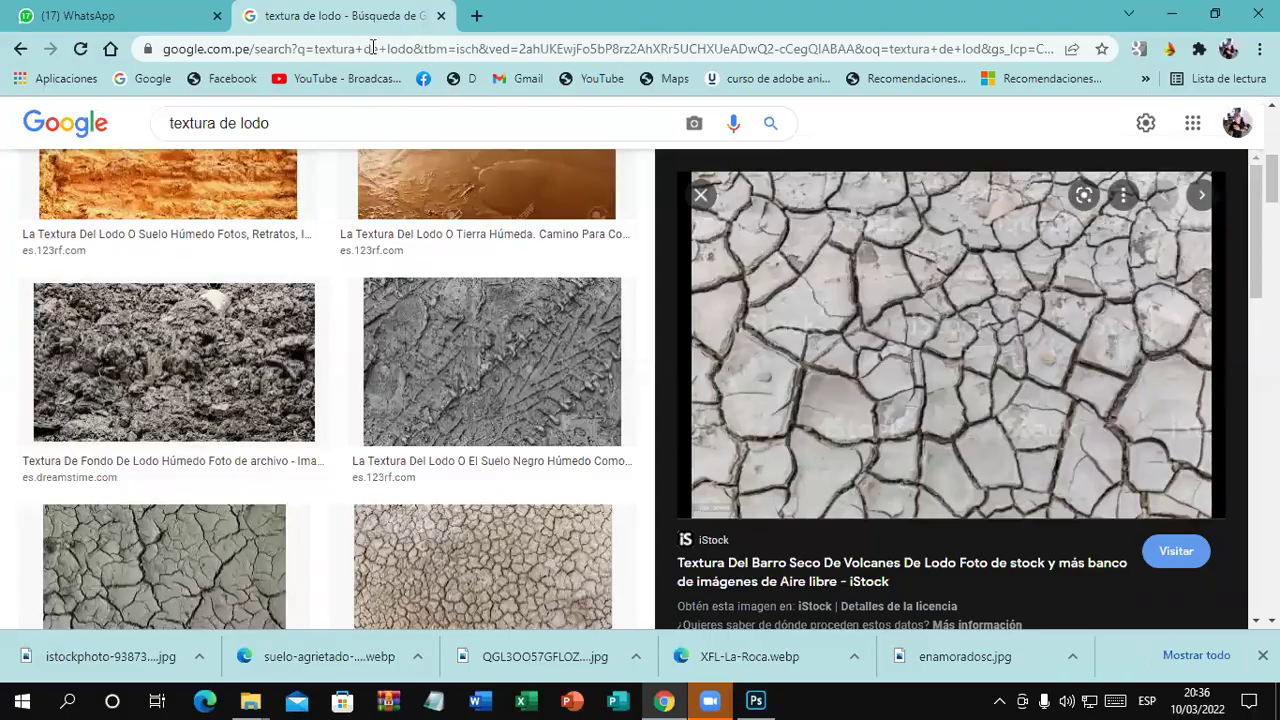
pyautogui.tripleClick(318, 117)
pyautogui.write('ojo')
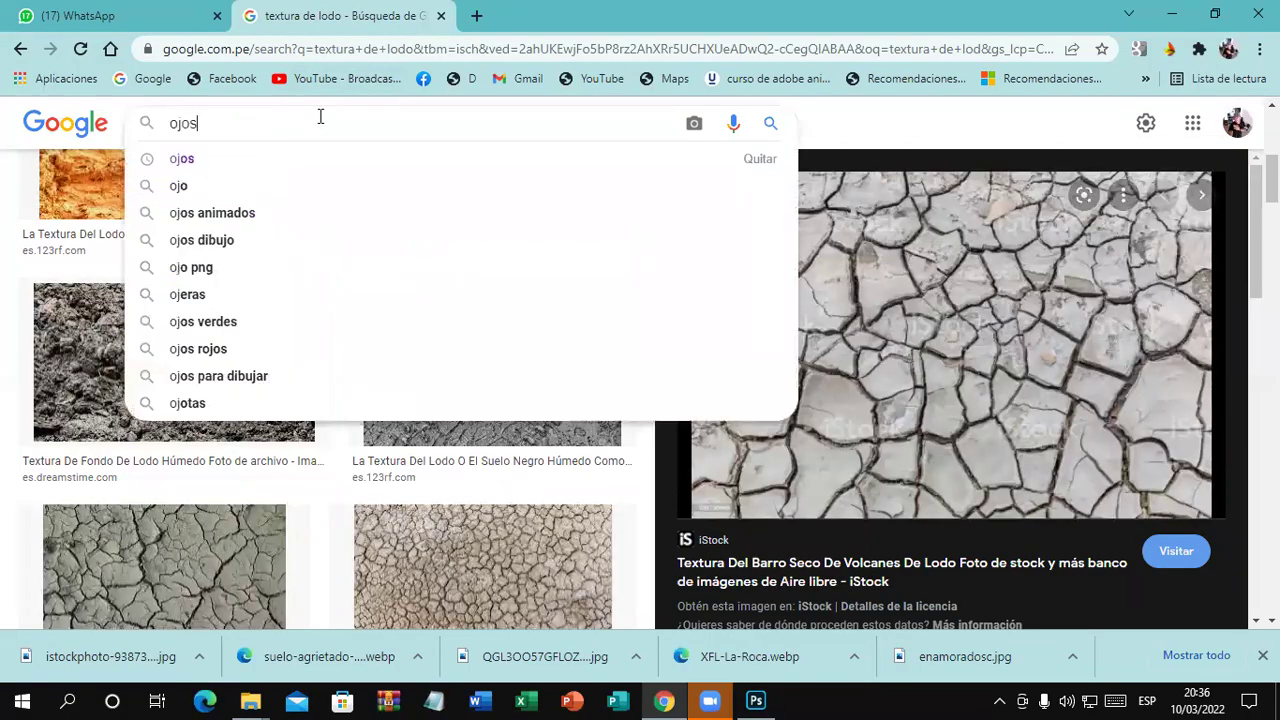
pyautogui.write('s')
pyautogui.press('Return')
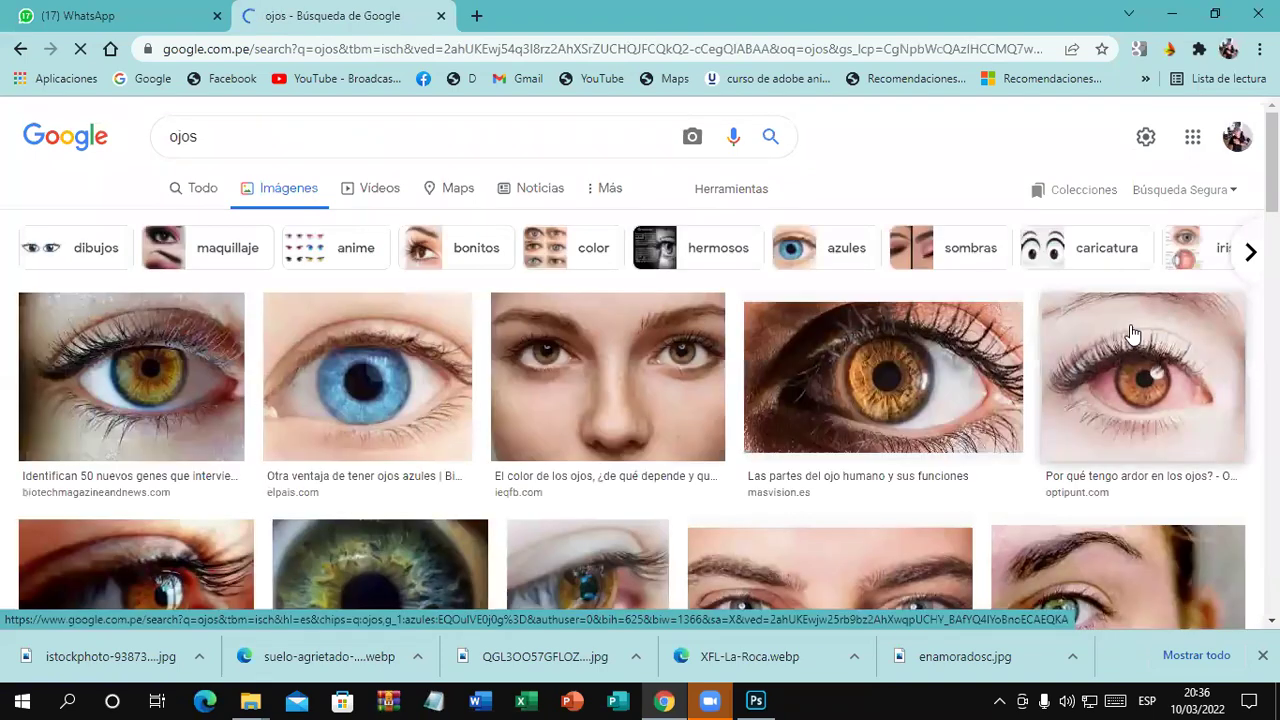
# - Save the close-up brown-eyes photo to the computer with Guardar imagen como
pyautogui.click(643, 362)
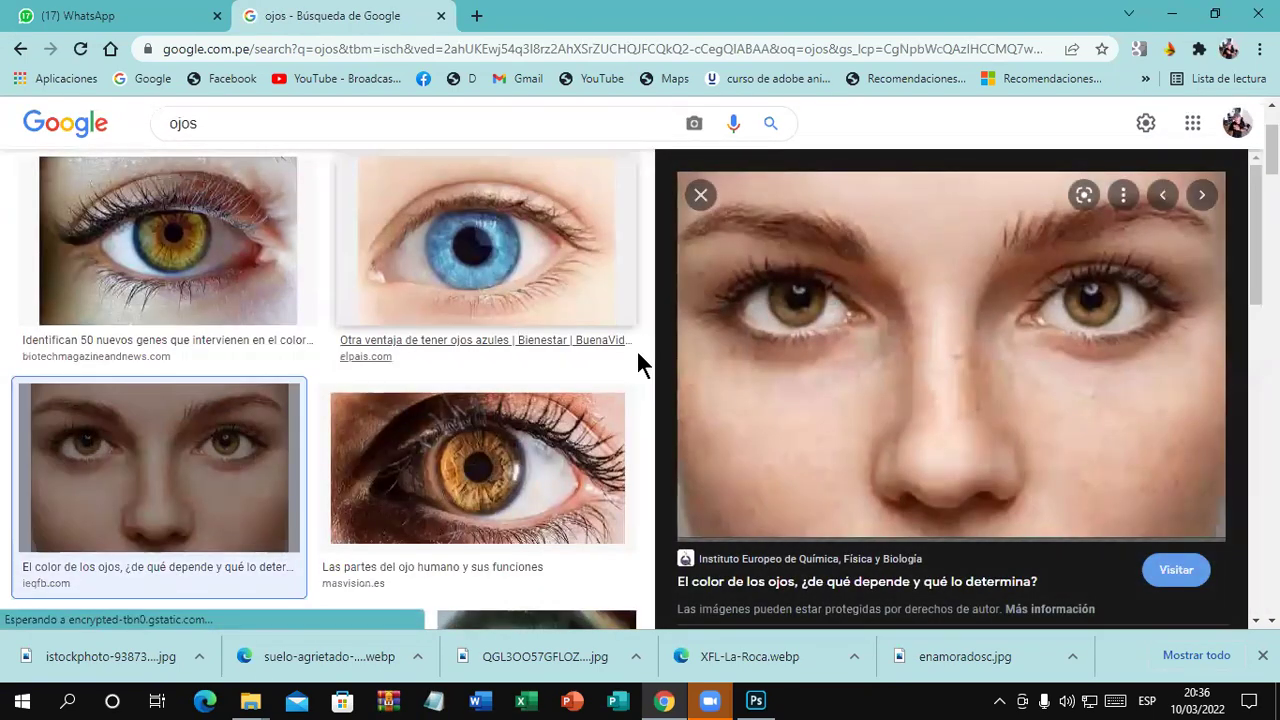
pyautogui.rightClick(1100, 346)
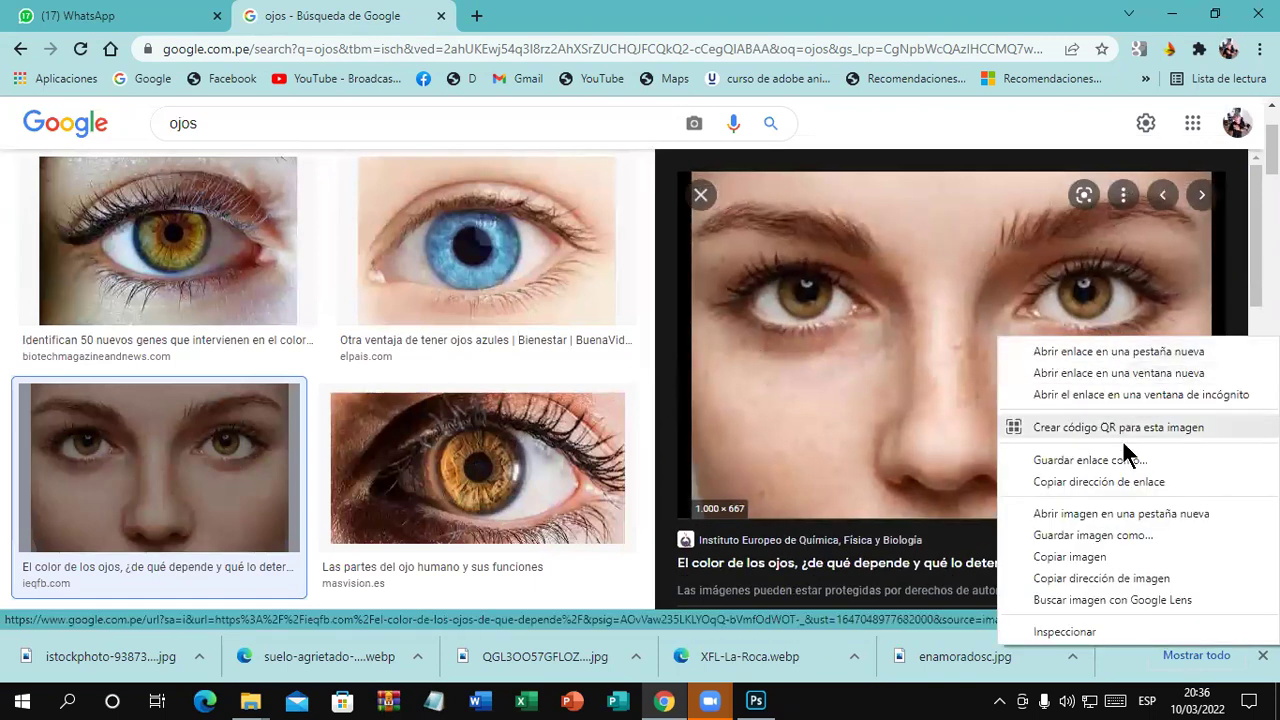
pyautogui.click(1098, 538)
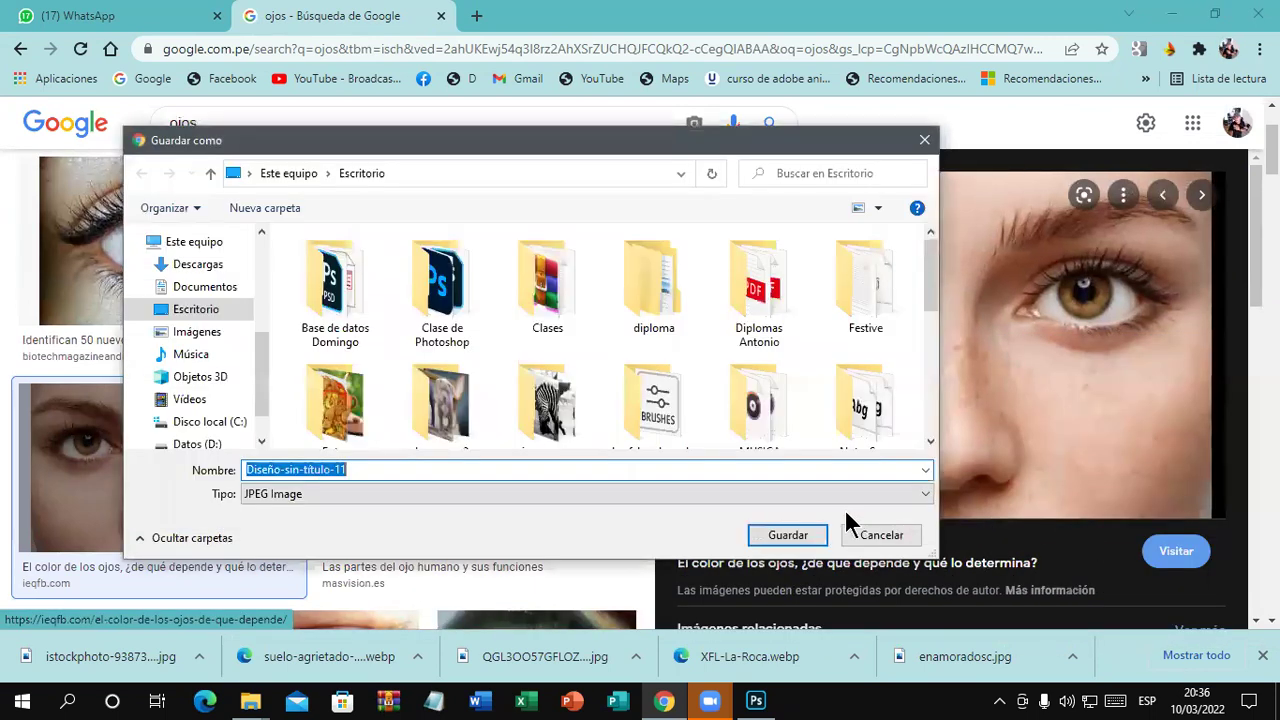
pyautogui.click(787, 533)
# - Open Diseño-sin-título-11.jpg from the Escritorio, keeping No modificar for the colour profile
pyautogui.click(756, 700)
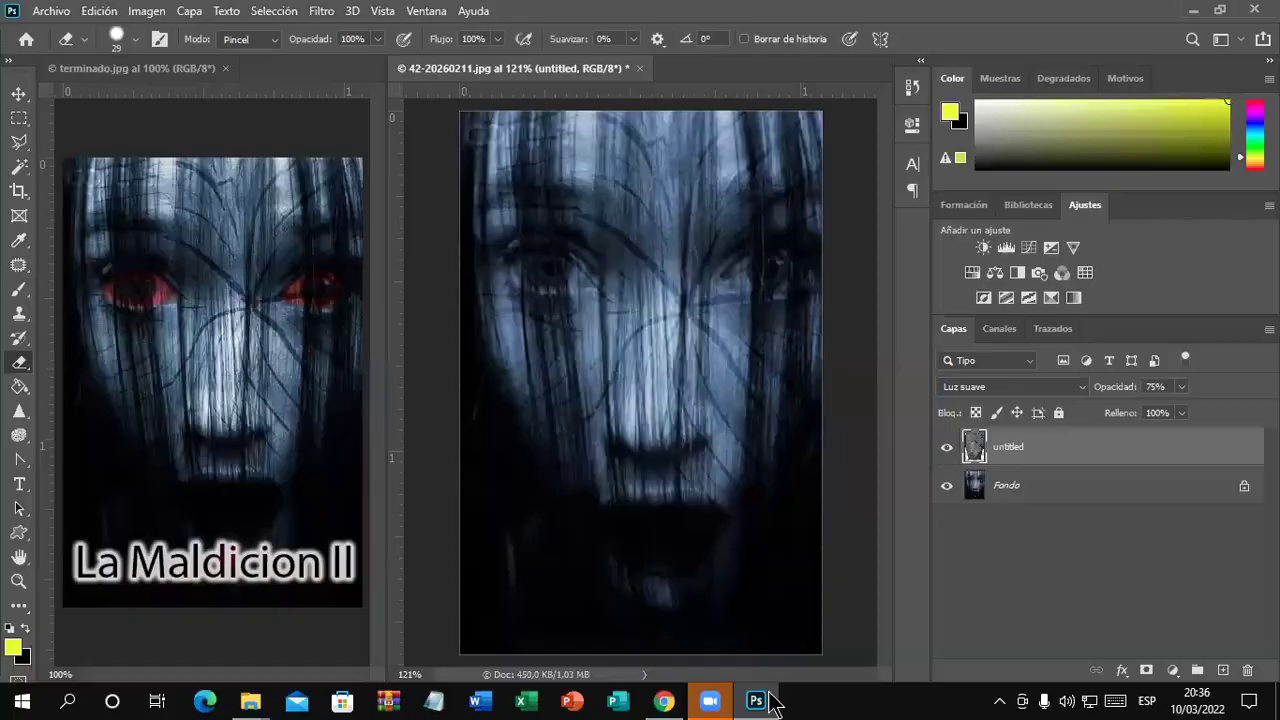
pyautogui.click(50, 11)
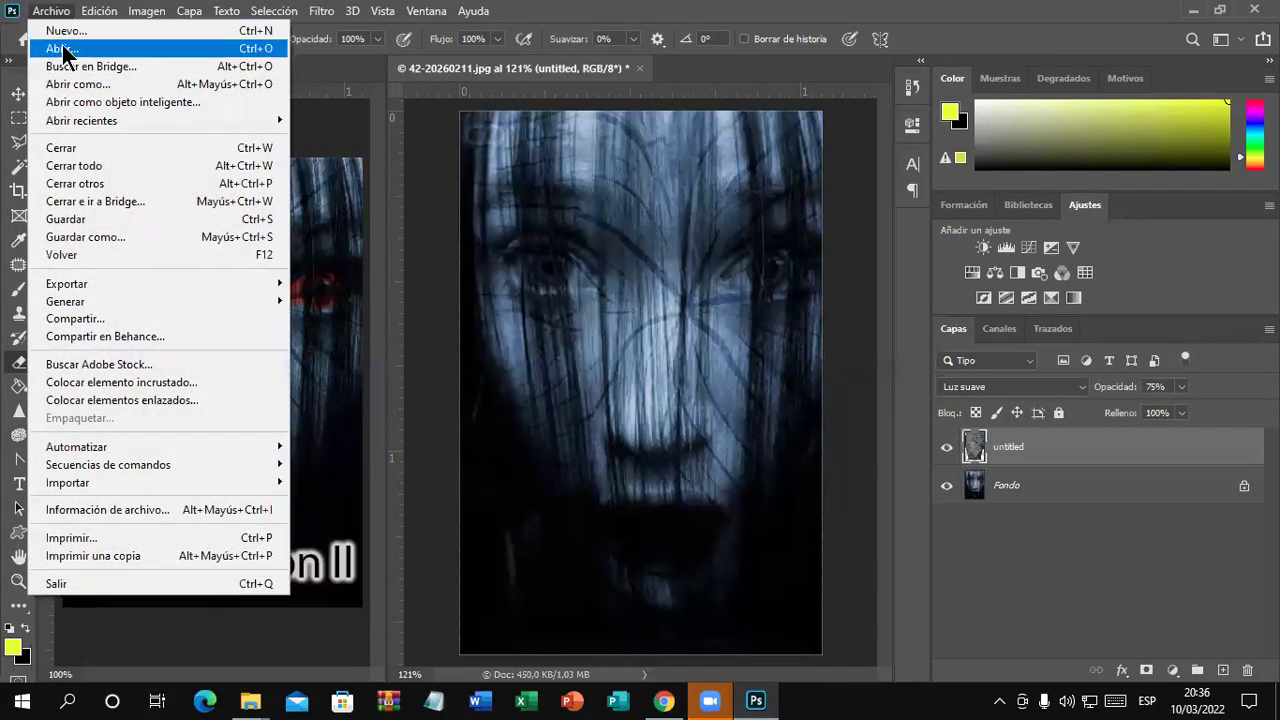
pyautogui.click(62, 46)
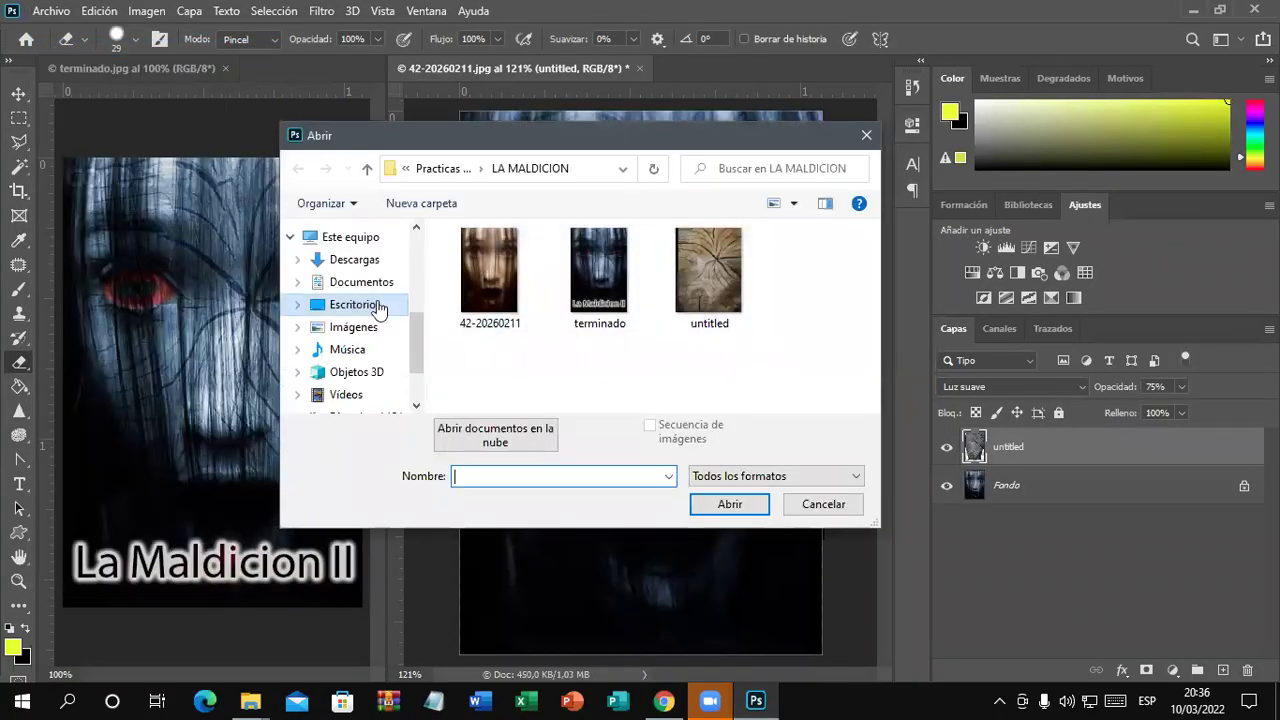
pyautogui.click(352, 304)
pyautogui.moveTo(873, 286); pyautogui.dragTo(852, 306)
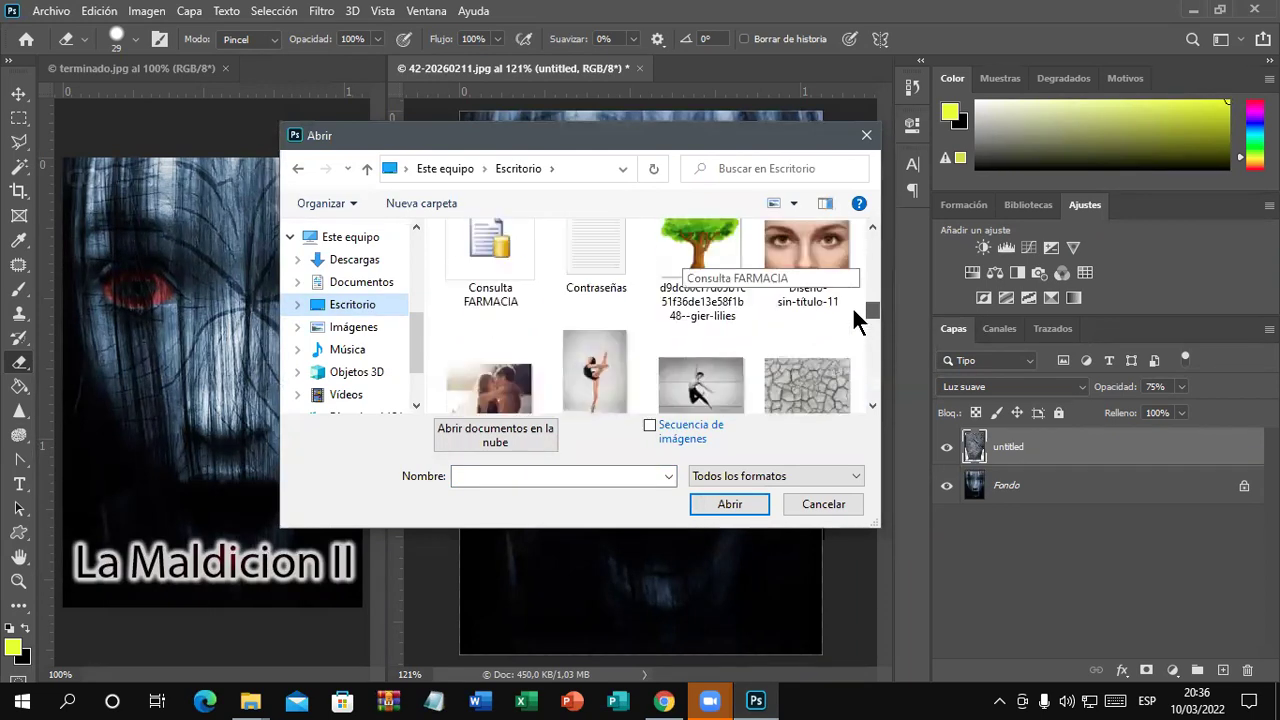
pyautogui.doubleClick(800, 340)
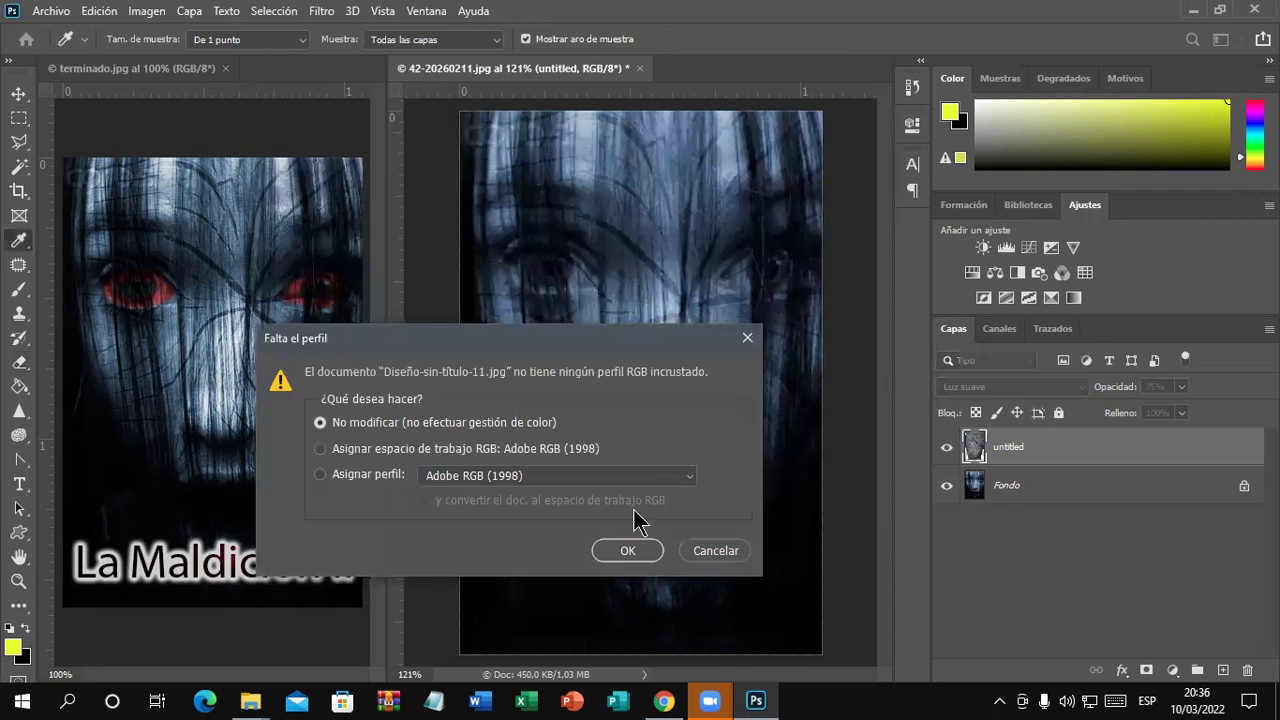
pyautogui.click(624, 551)
pyautogui.press('e')
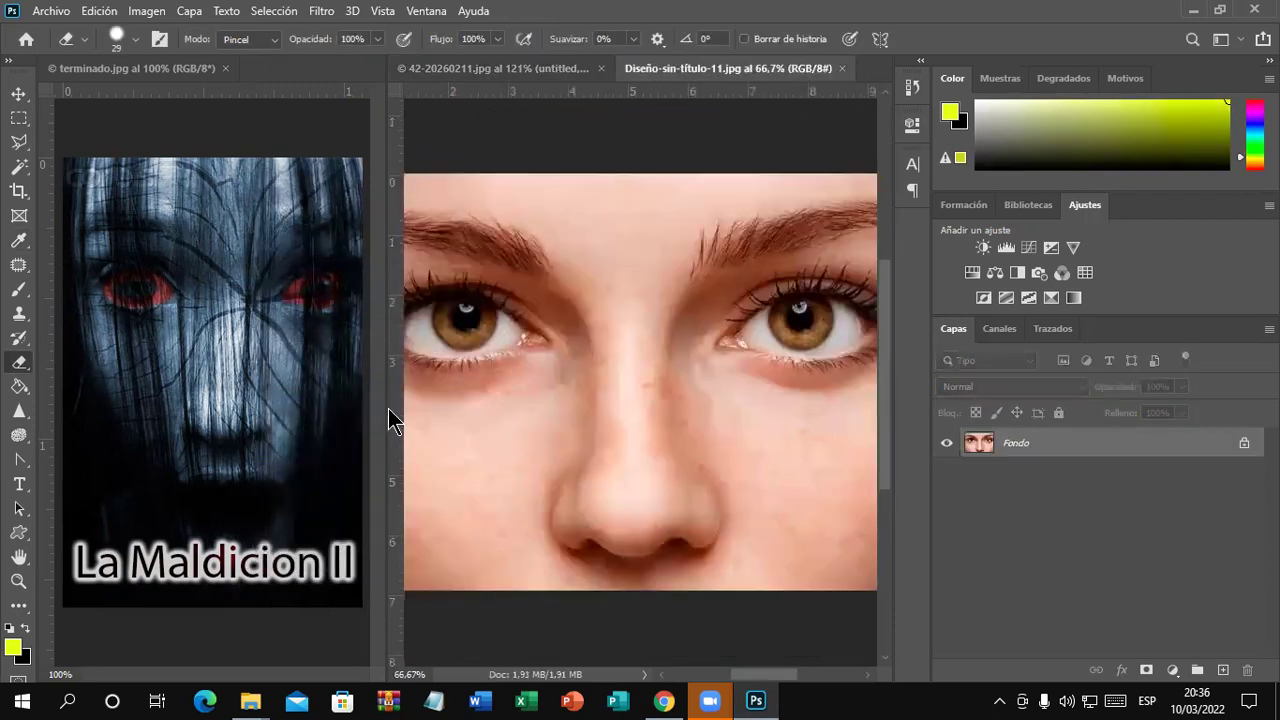
# - Widen the face photo's pane beside the poster documents
pyautogui.moveTo(385, 408); pyautogui.dragTo(322, 406)
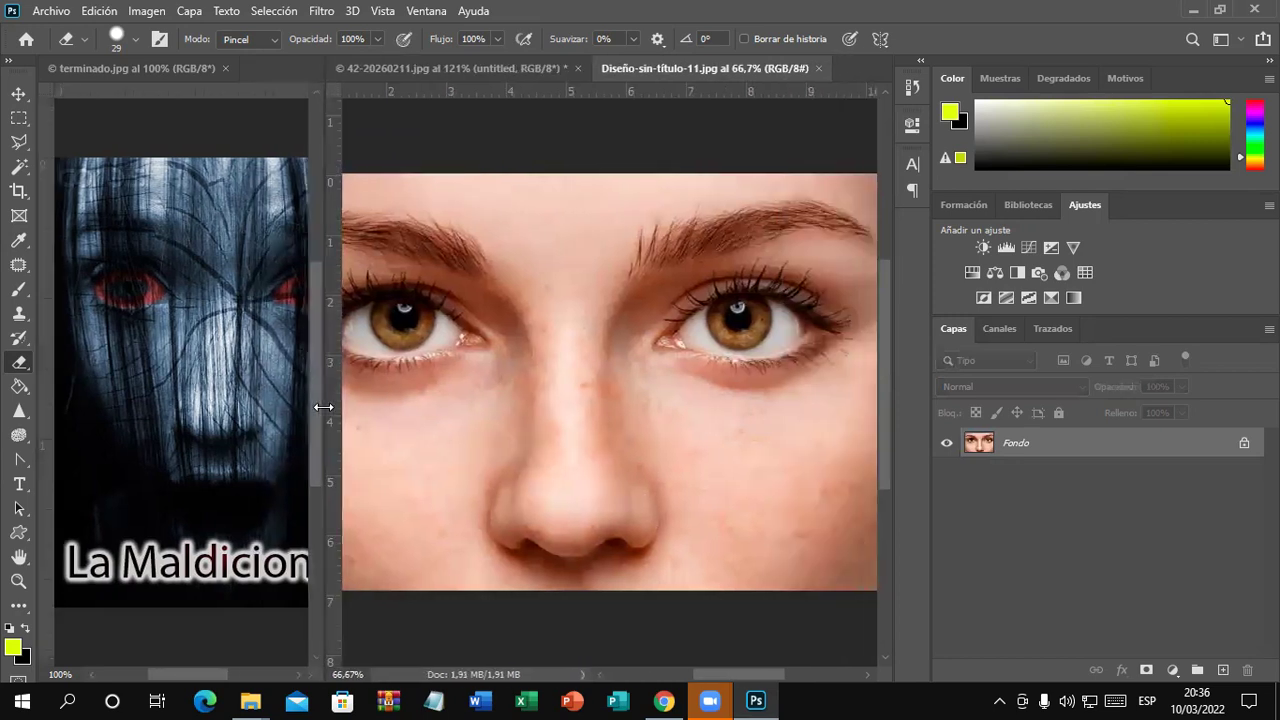
pyautogui.scroll(-1, 686, 369)
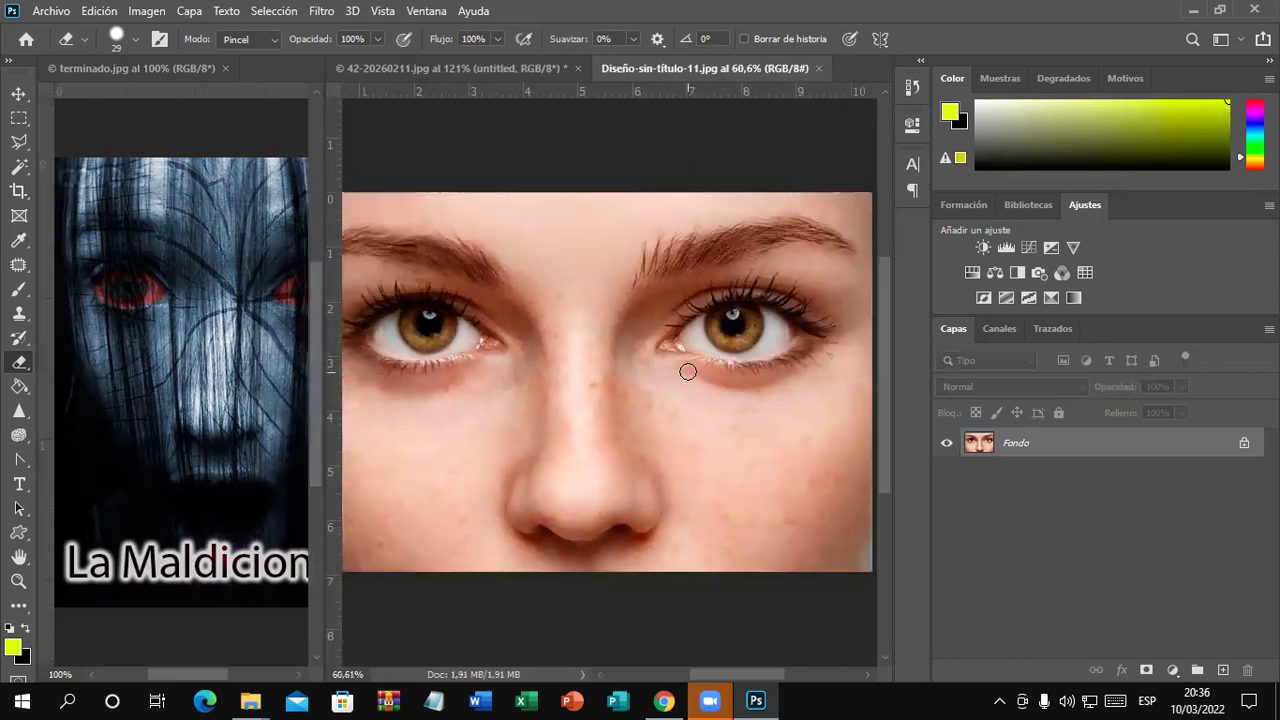
pyautogui.moveTo(591, 417); pyautogui.dragTo(616, 417)
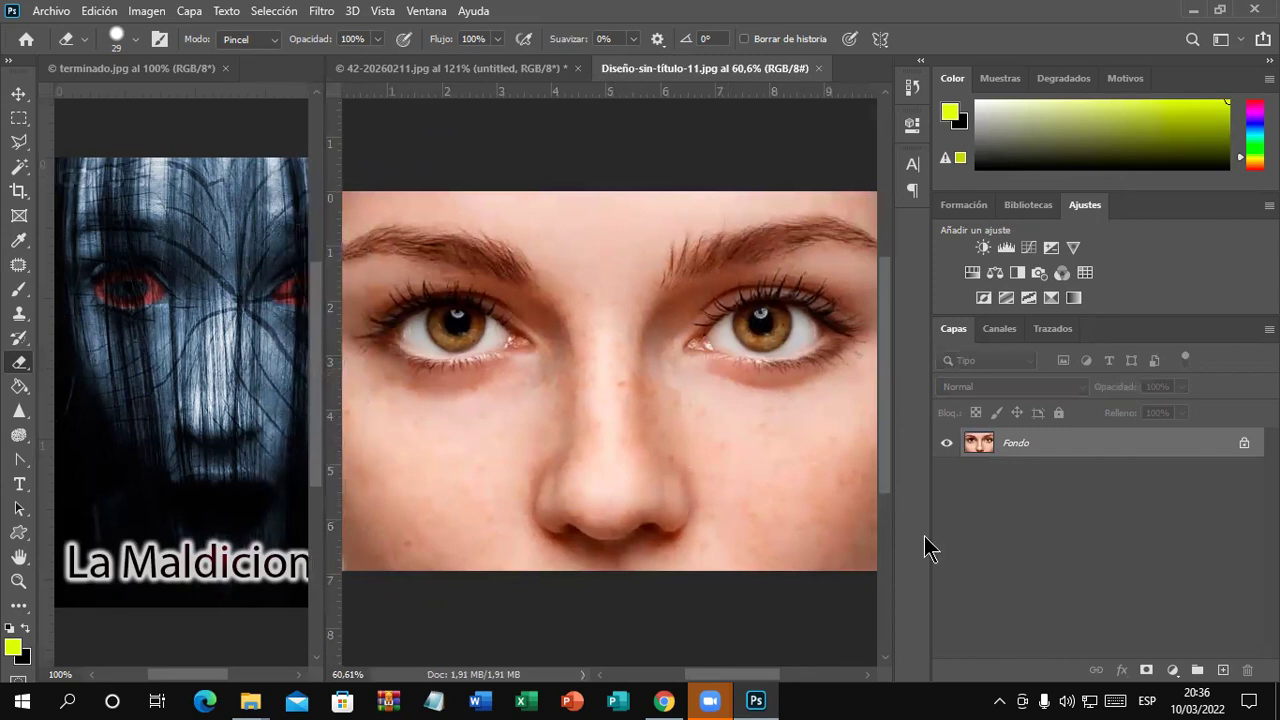
# - Add a new layer named Color ojos to the face photo
pyautogui.click(195, 14)
pyautogui.click(451, 67)
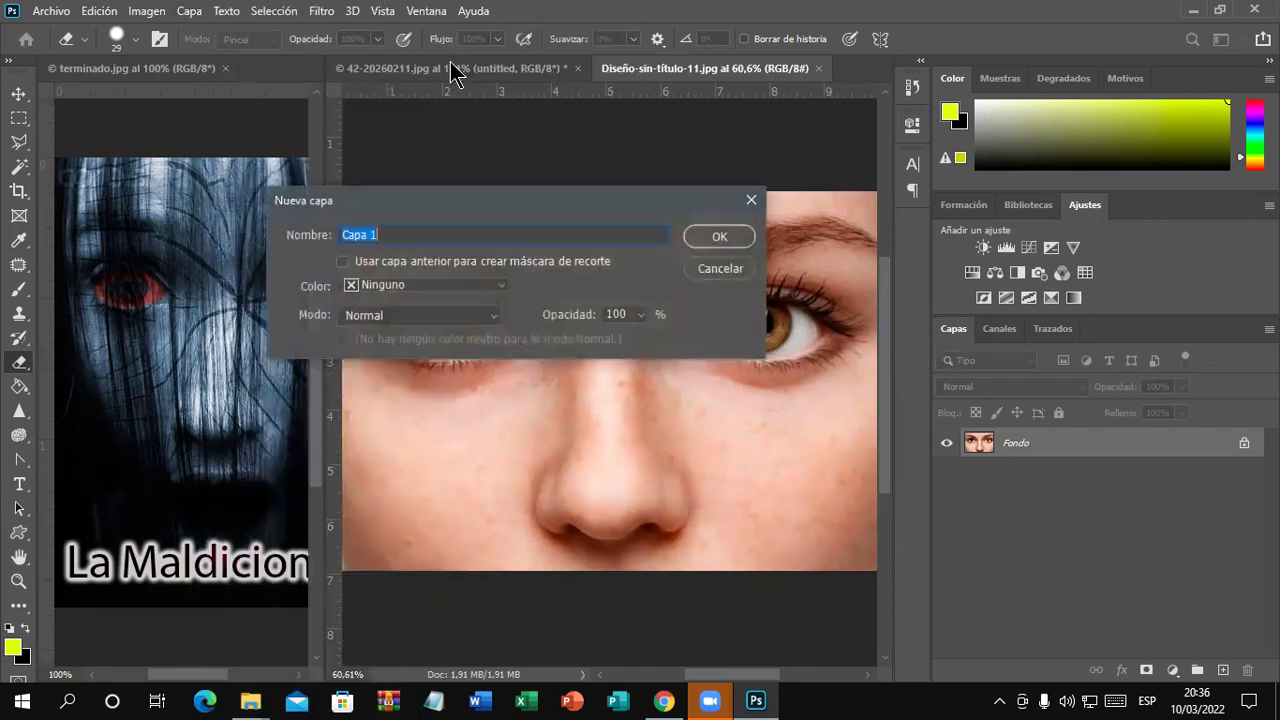
pyautogui.write('Color ojos')
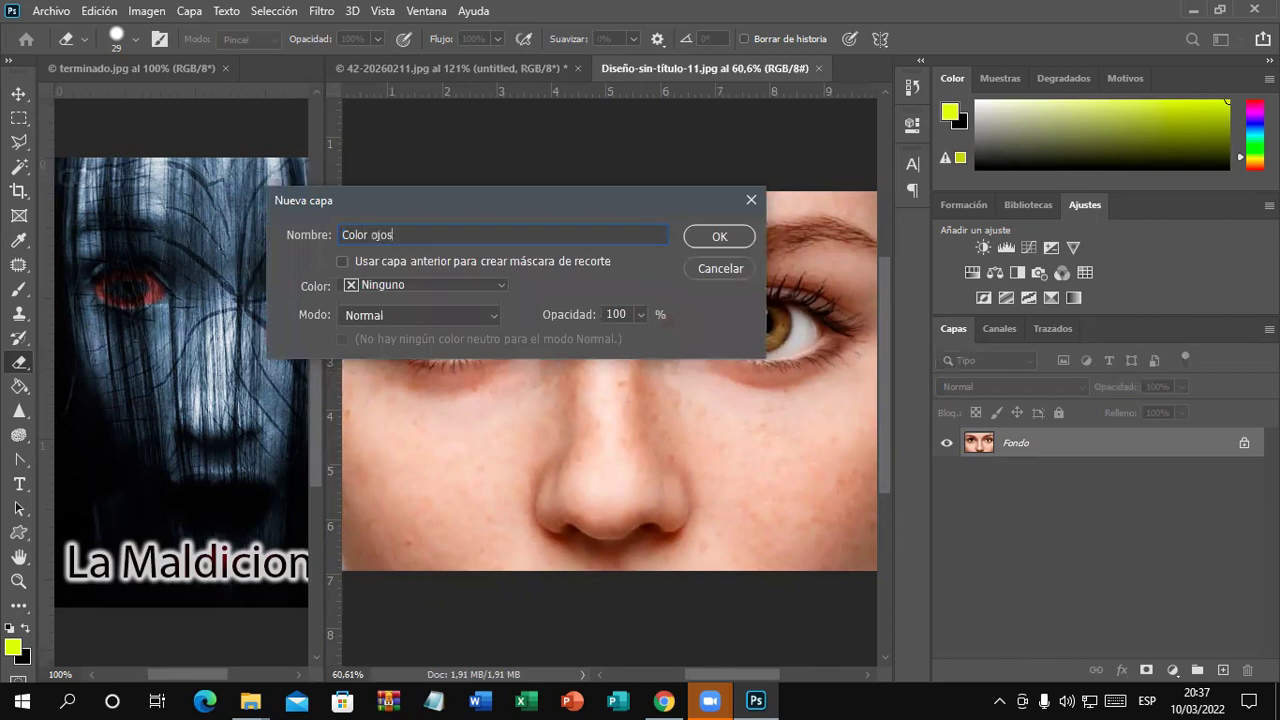
pyautogui.press('Return')
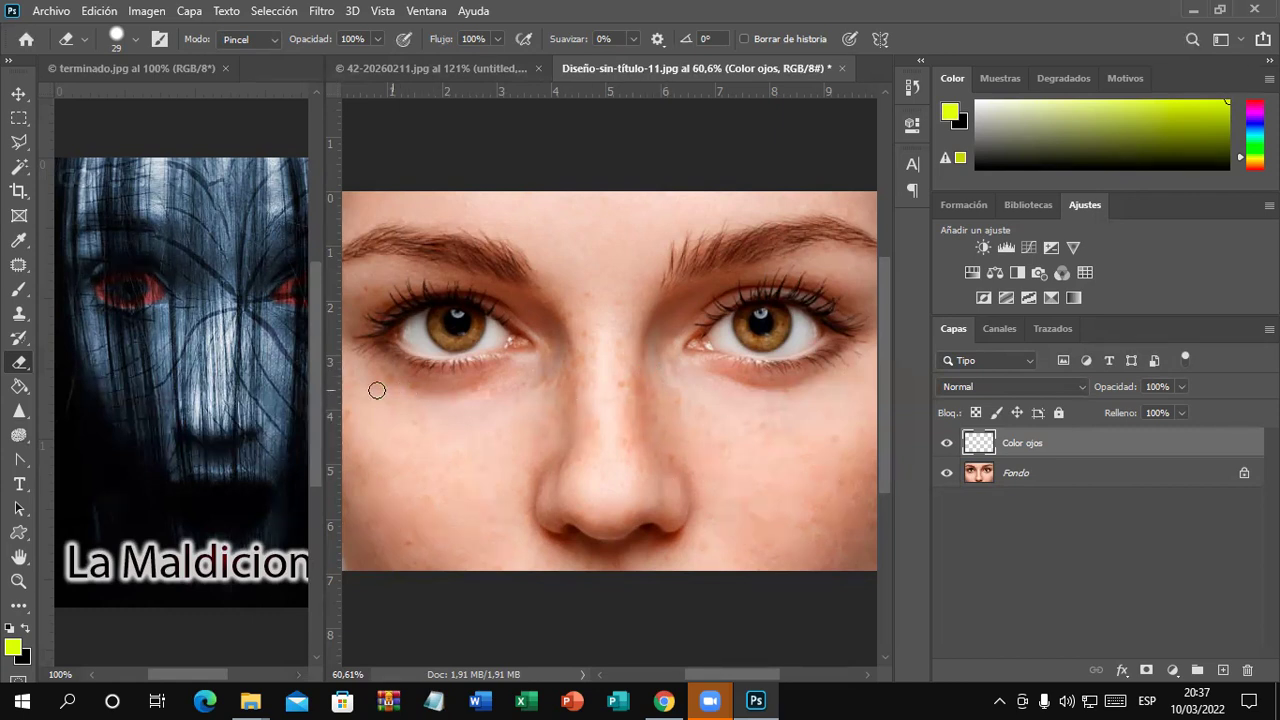
# - Select the Brush tool with a bright blue 0051f6 foreground colour
pyautogui.click(18, 289)
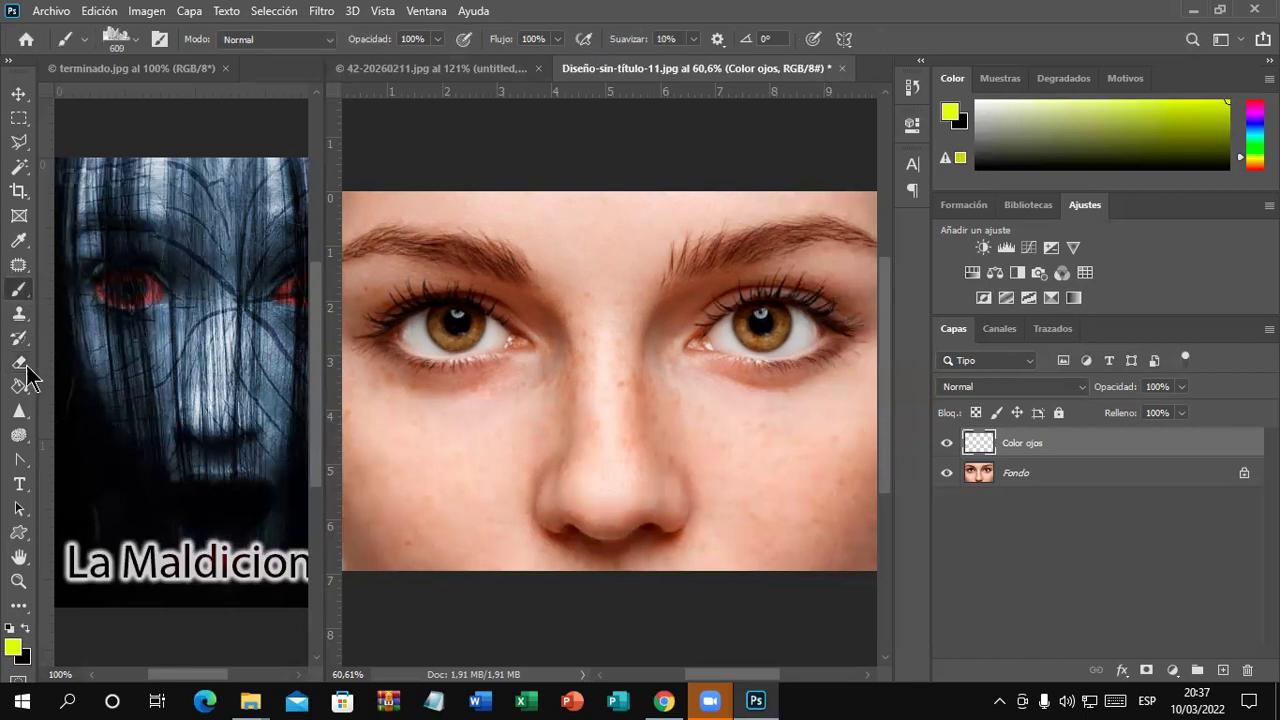
pyautogui.click(13, 648)
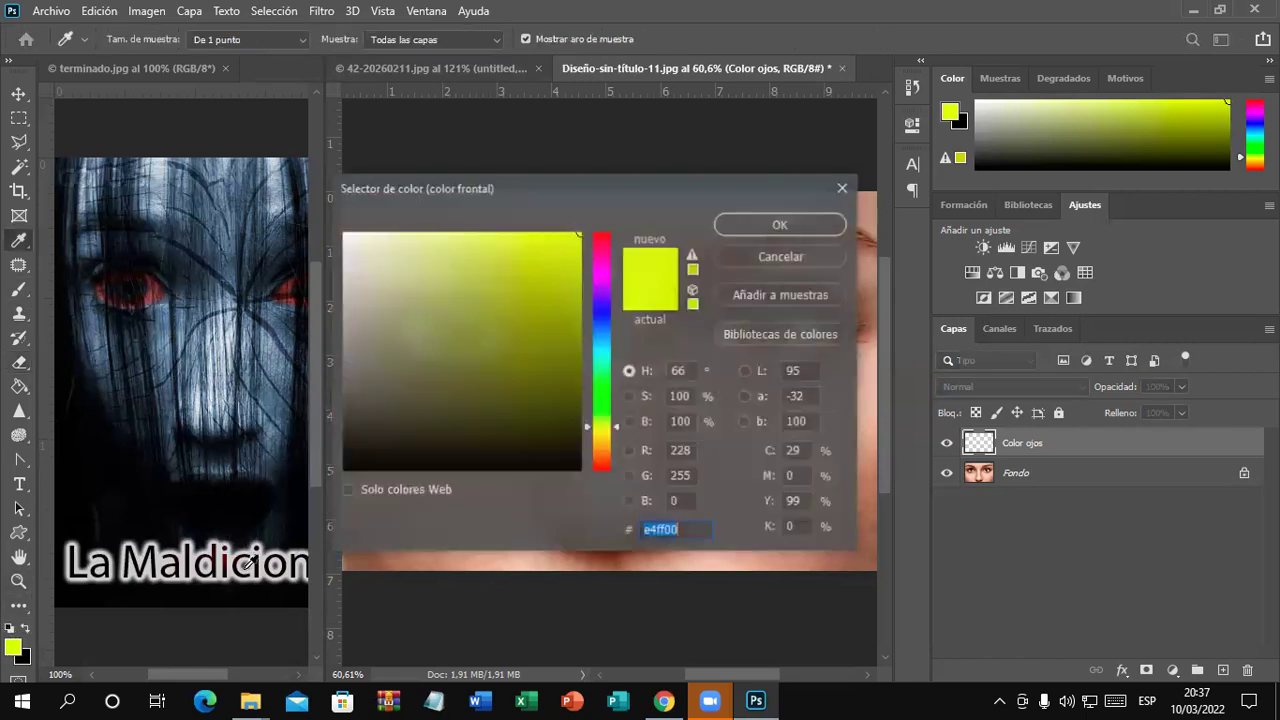
pyautogui.click(604, 323)
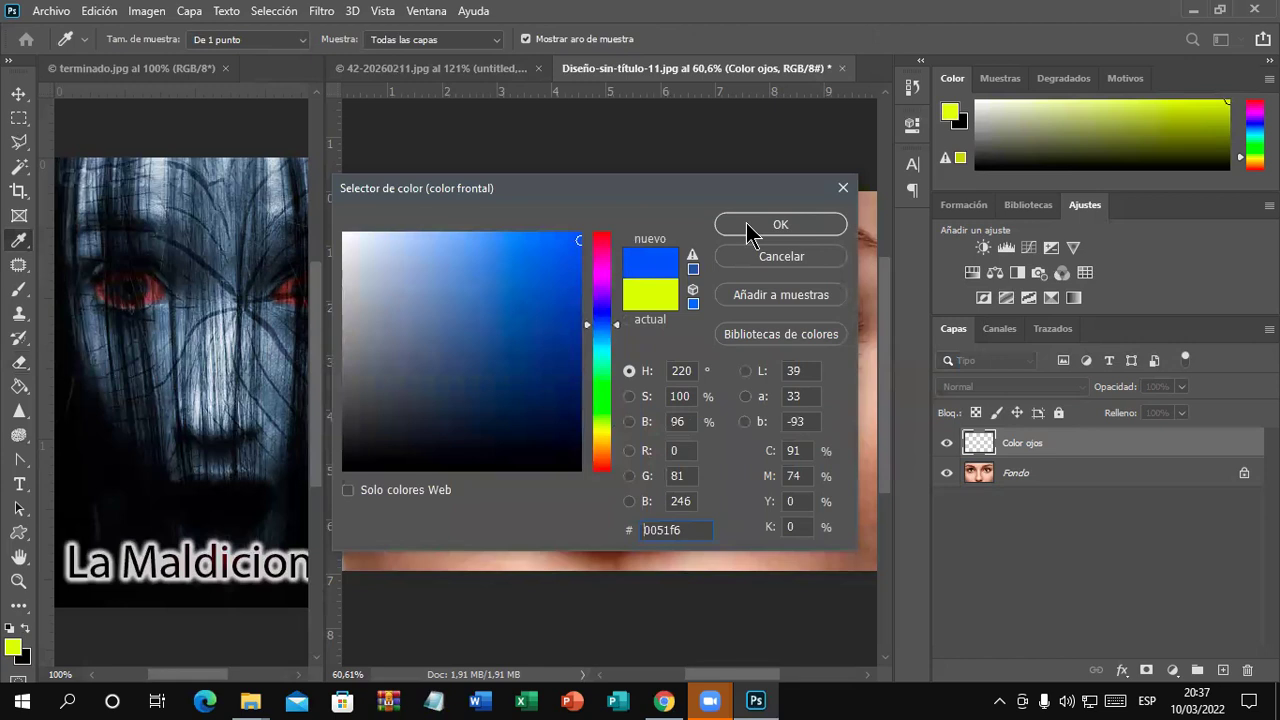
pyautogui.click(750, 225)
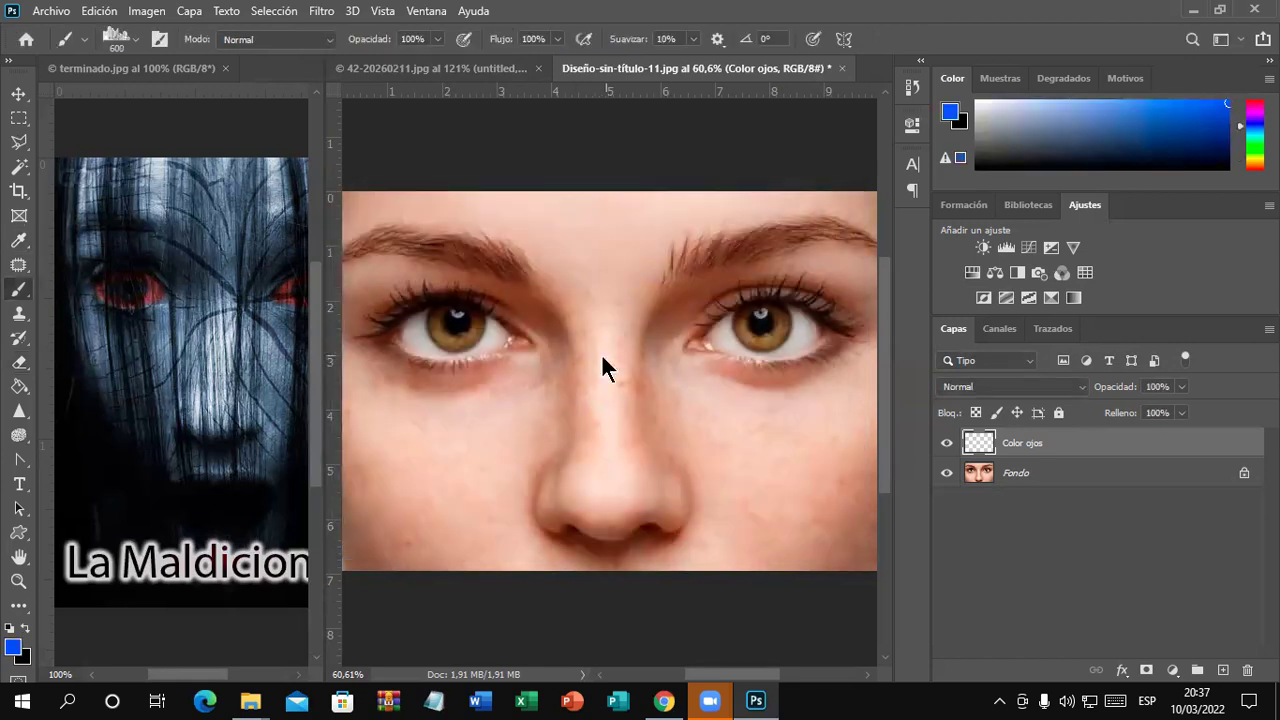
# - Reset all tools to defaults and set the brush size to 82 px
pyautogui.rightClick(85, 43)
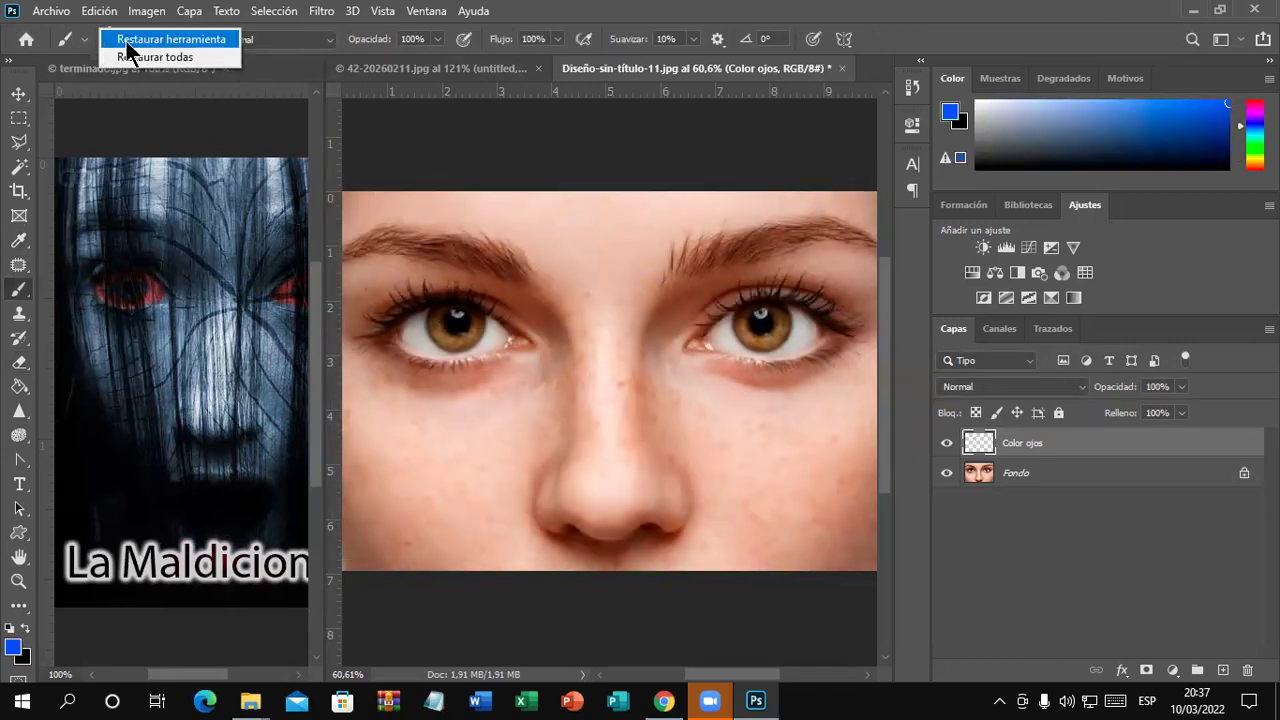
pyautogui.click(182, 57)
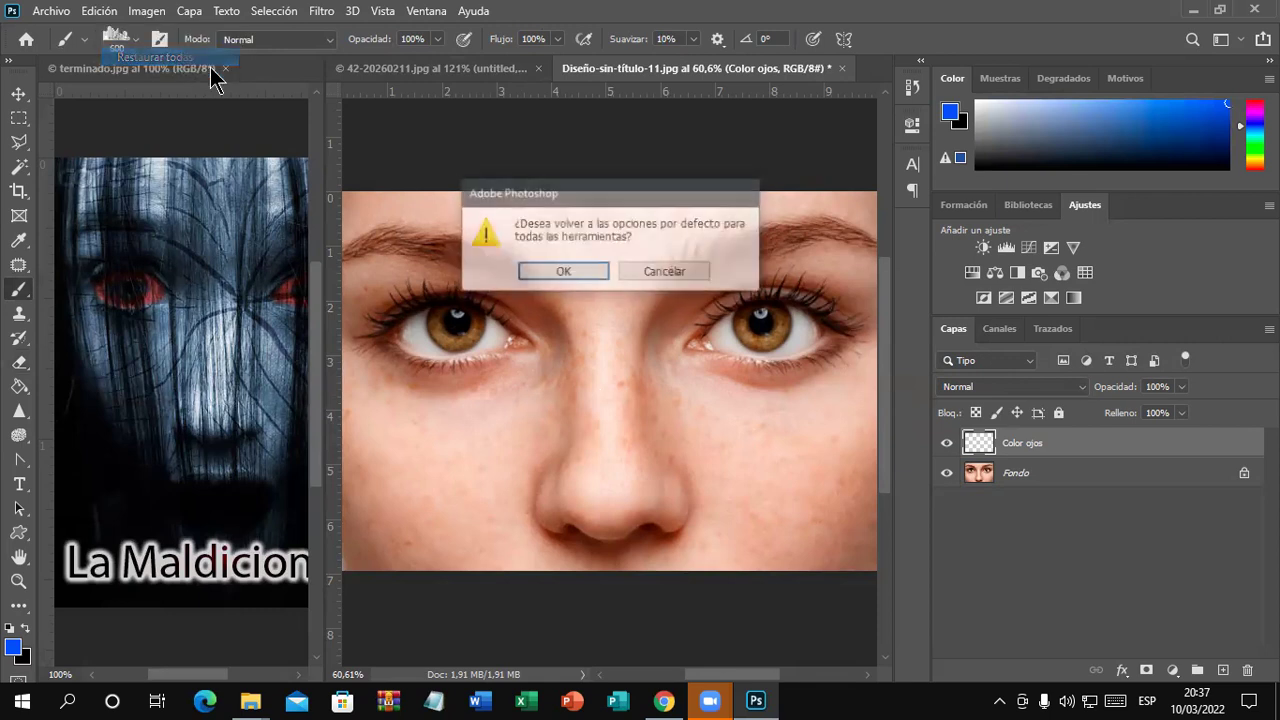
pyautogui.click(541, 268)
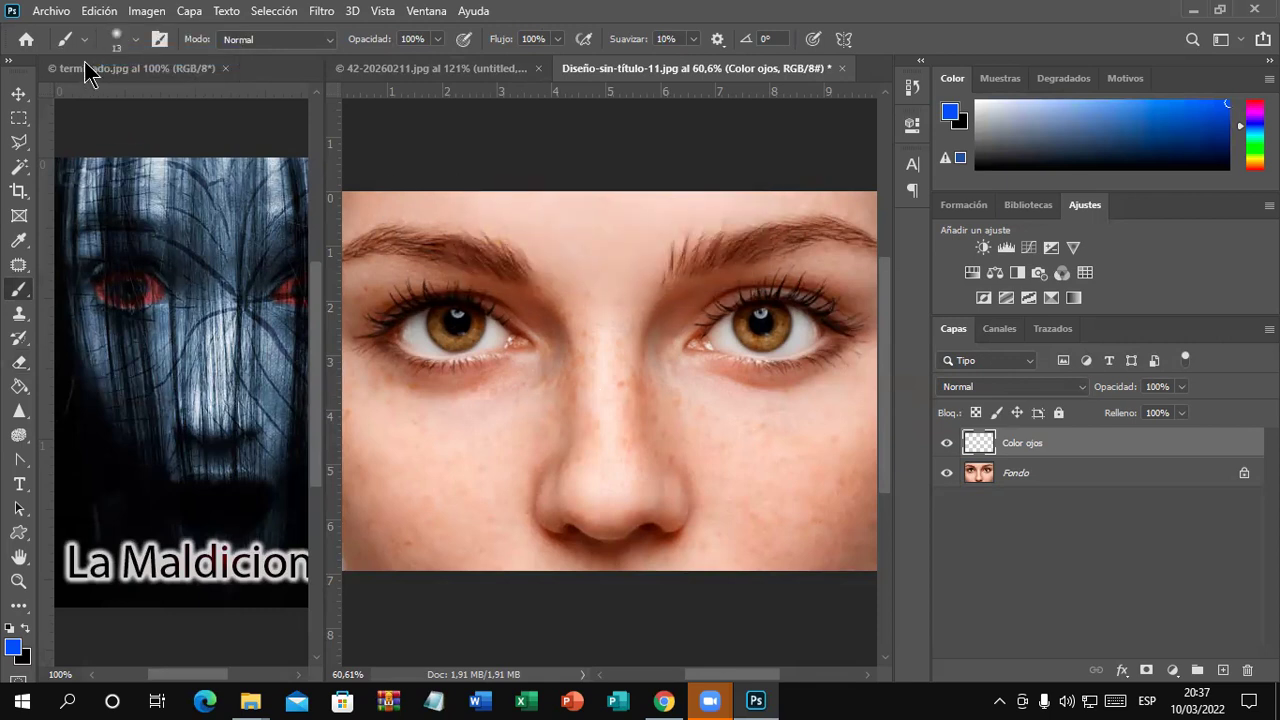
pyautogui.click(137, 41)
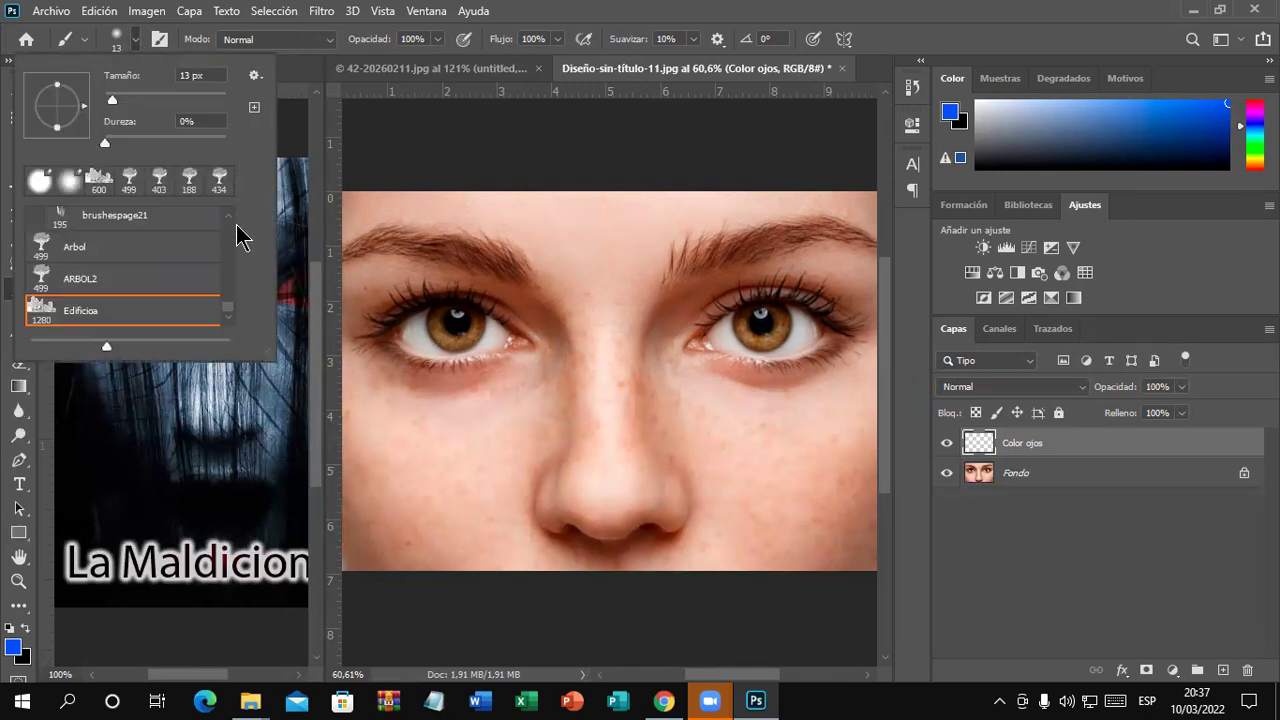
pyautogui.scroll(4, 229, 305)
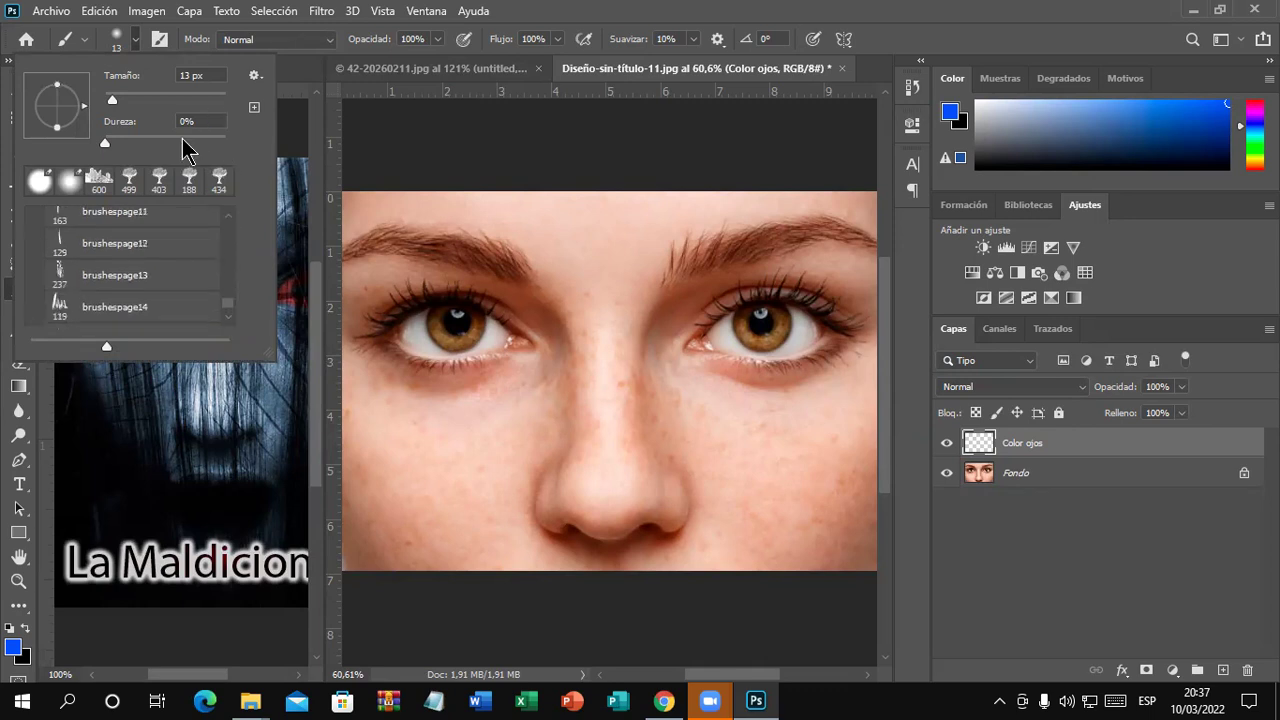
pyautogui.moveTo(112, 100); pyautogui.dragTo(153, 100)
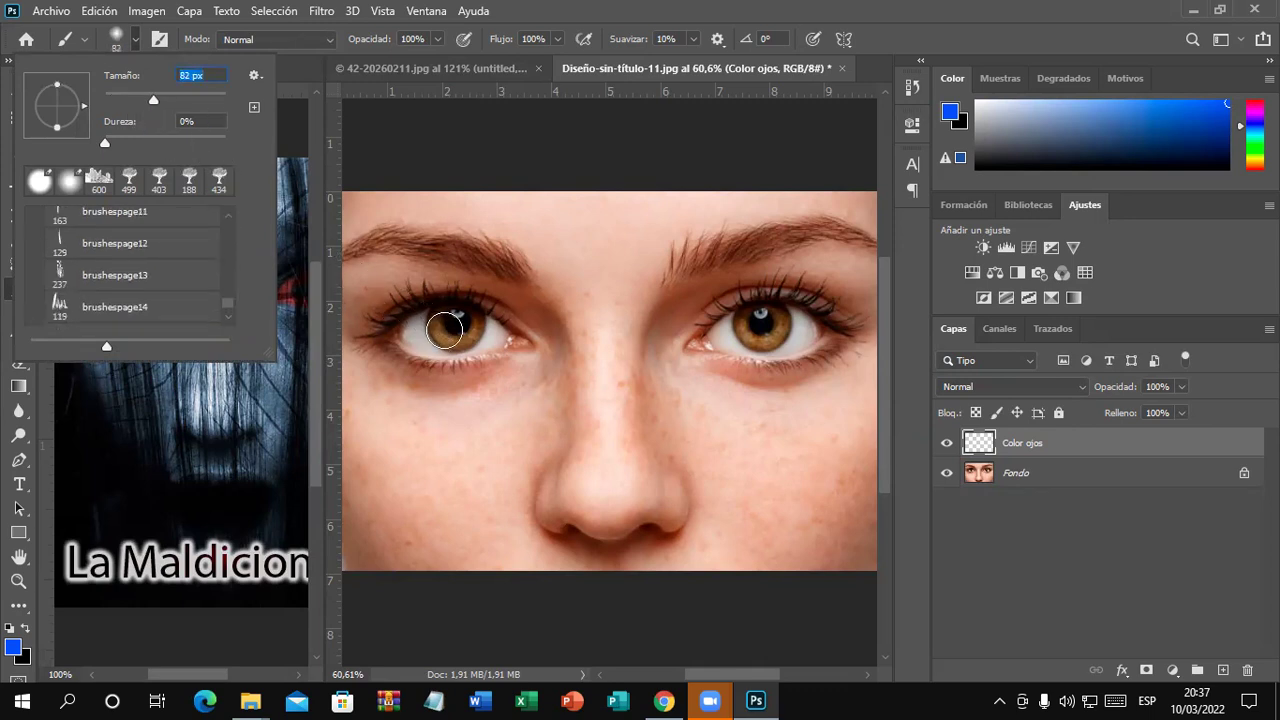
pyautogui.click(760, 12)
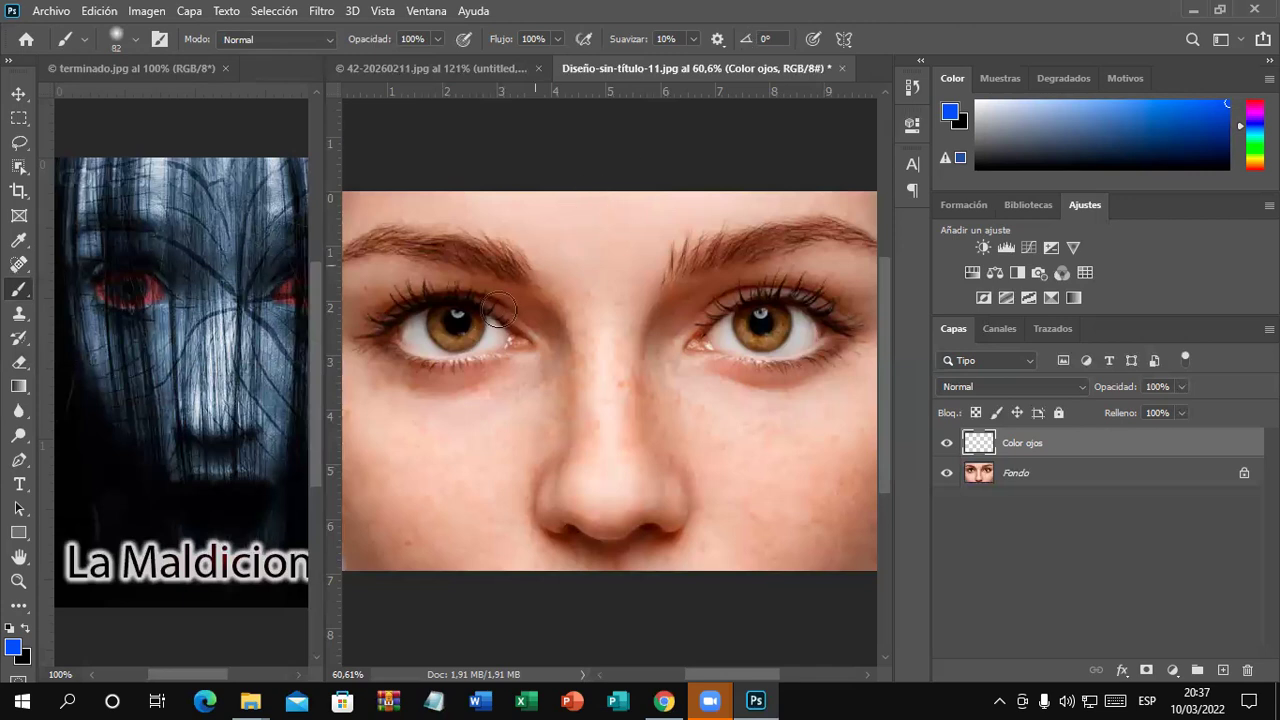
# - Zoom in on the eyes and shrink the brush to 42 px, slightly harder
pyautogui.scroll(2, 437, 386)
pyautogui.scroll(2, 449, 366)
pyautogui.scroll(2, 430, 318)
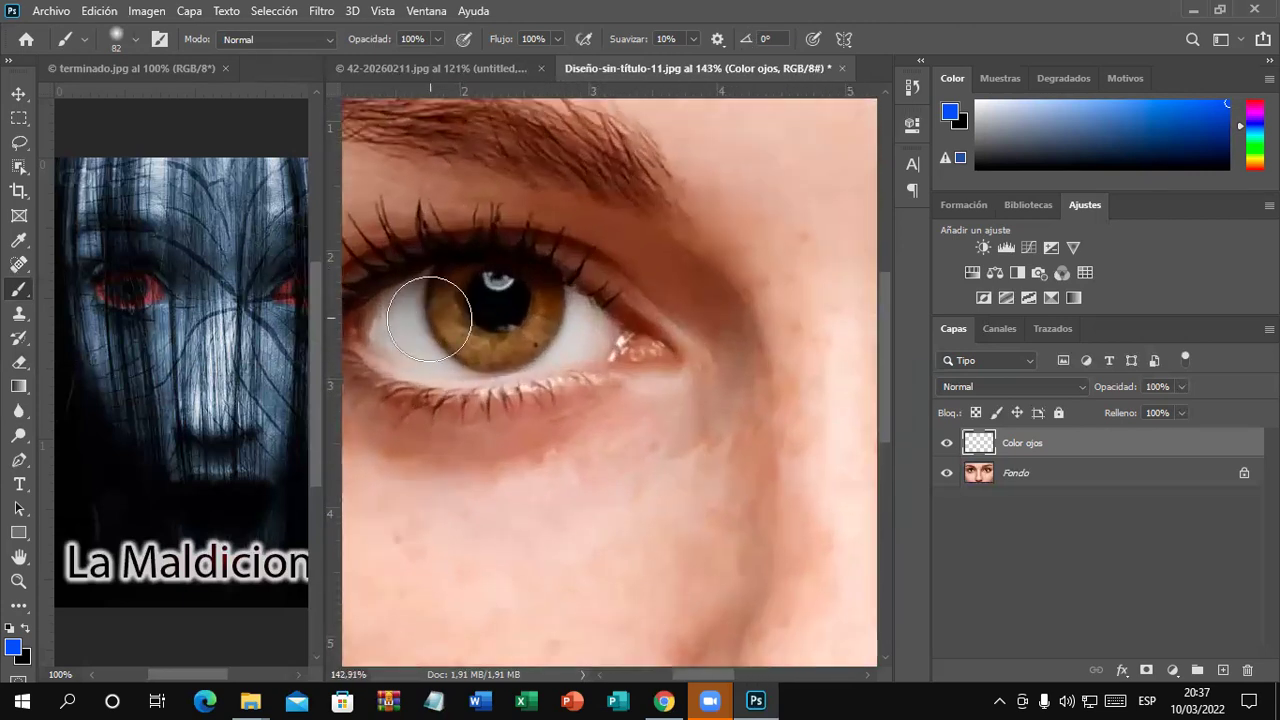
pyautogui.rightClick(655, 373)
pyautogui.moveTo(757, 420)
pyautogui.mouseDown()
pyautogui.moveTo(782, 424)
pyautogui.moveTo(772, 420)
pyautogui.mouseUp()
pyautogui.moveTo(745, 465)
pyautogui.mouseDown()
pyautogui.moveTo(795, 465)
pyautogui.moveTo(754, 421)
pyautogui.mouseUp()
# - Paint the left and right irises blue, then zoom back out
pyautogui.moveTo(508, 353)
pyautogui.mouseDown()
pyautogui.moveTo(482, 350)
pyautogui.moveTo(530, 332)
pyautogui.moveTo(537, 280)
pyautogui.moveTo(549, 286)
pyautogui.moveTo(544, 330)
pyautogui.moveTo(515, 351)
pyautogui.mouseUp()
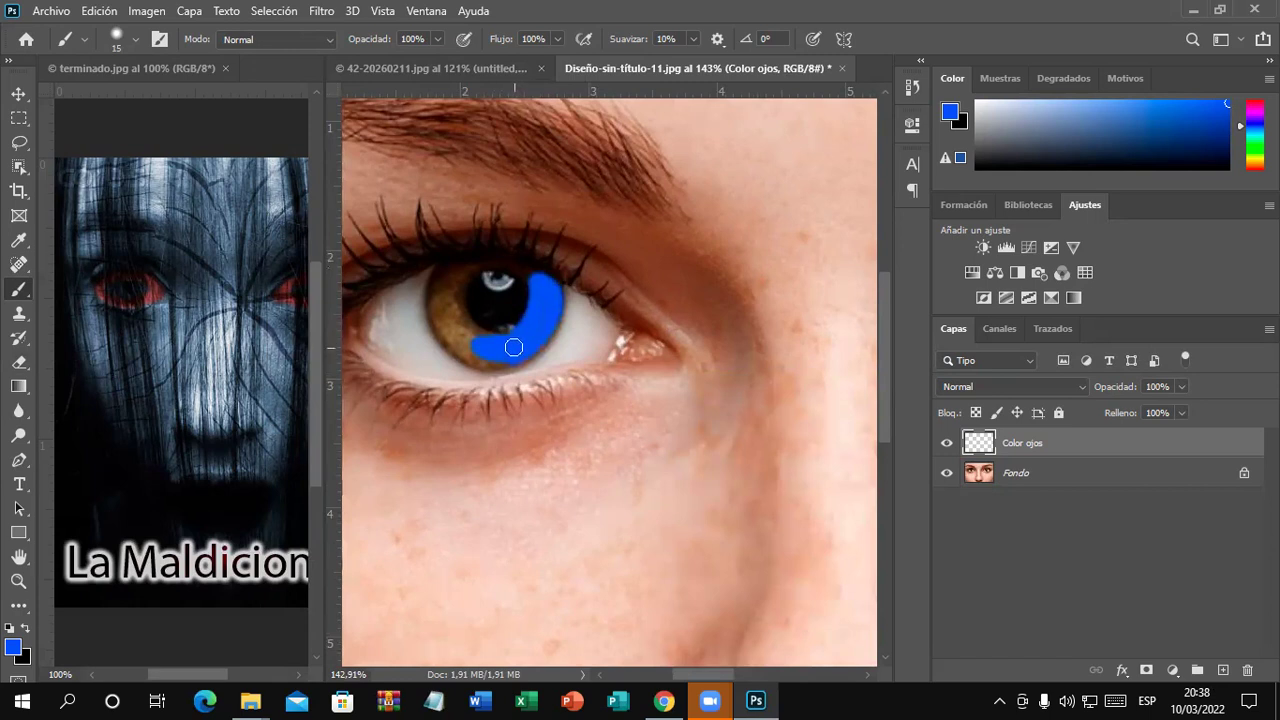
pyautogui.moveTo(514, 347)
pyautogui.mouseDown()
pyautogui.moveTo(491, 344)
pyautogui.moveTo(495, 358)
pyautogui.moveTo(443, 331)
pyautogui.moveTo(434, 286)
pyautogui.moveTo(457, 263)
pyautogui.moveTo(455, 311)
pyautogui.moveTo(449, 281)
pyautogui.moveTo(474, 323)
pyautogui.moveTo(519, 330)
pyautogui.moveTo(486, 343)
pyautogui.mouseUp()
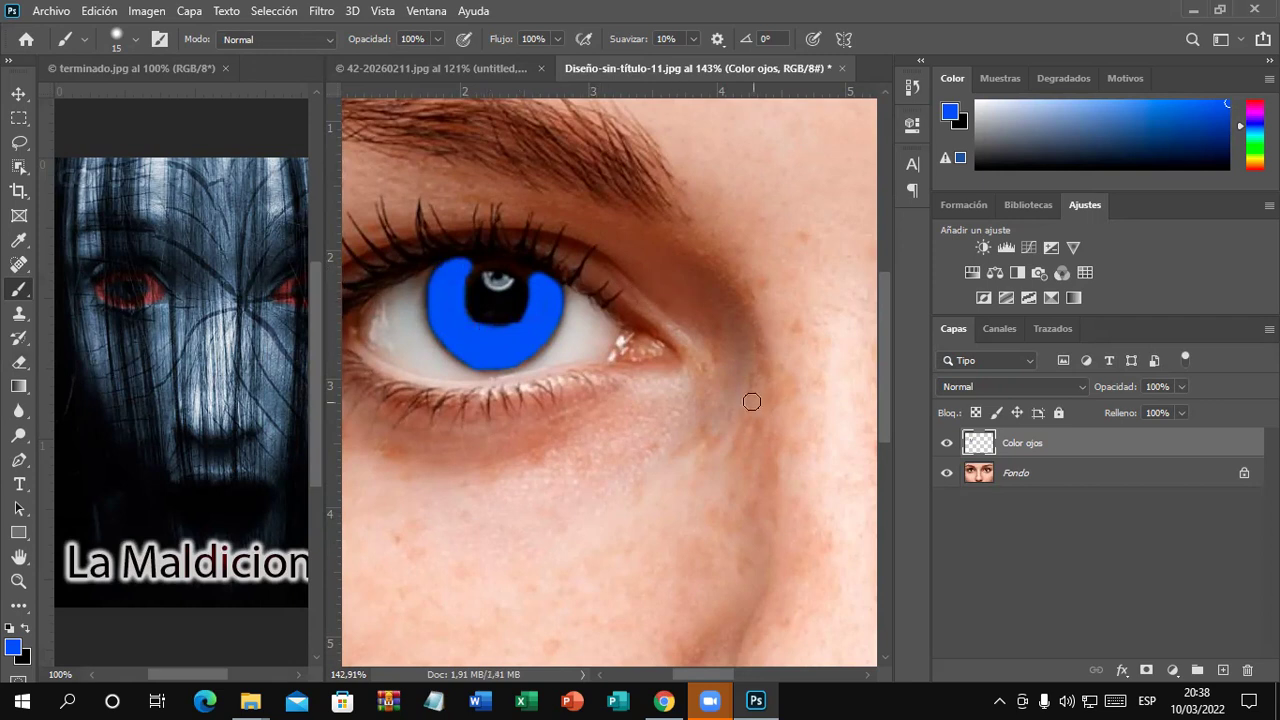
pyautogui.moveTo(788, 377)
pyautogui.mouseDown()
pyautogui.moveTo(608, 391)
pyautogui.moveTo(586, 380)
pyautogui.mouseUp()
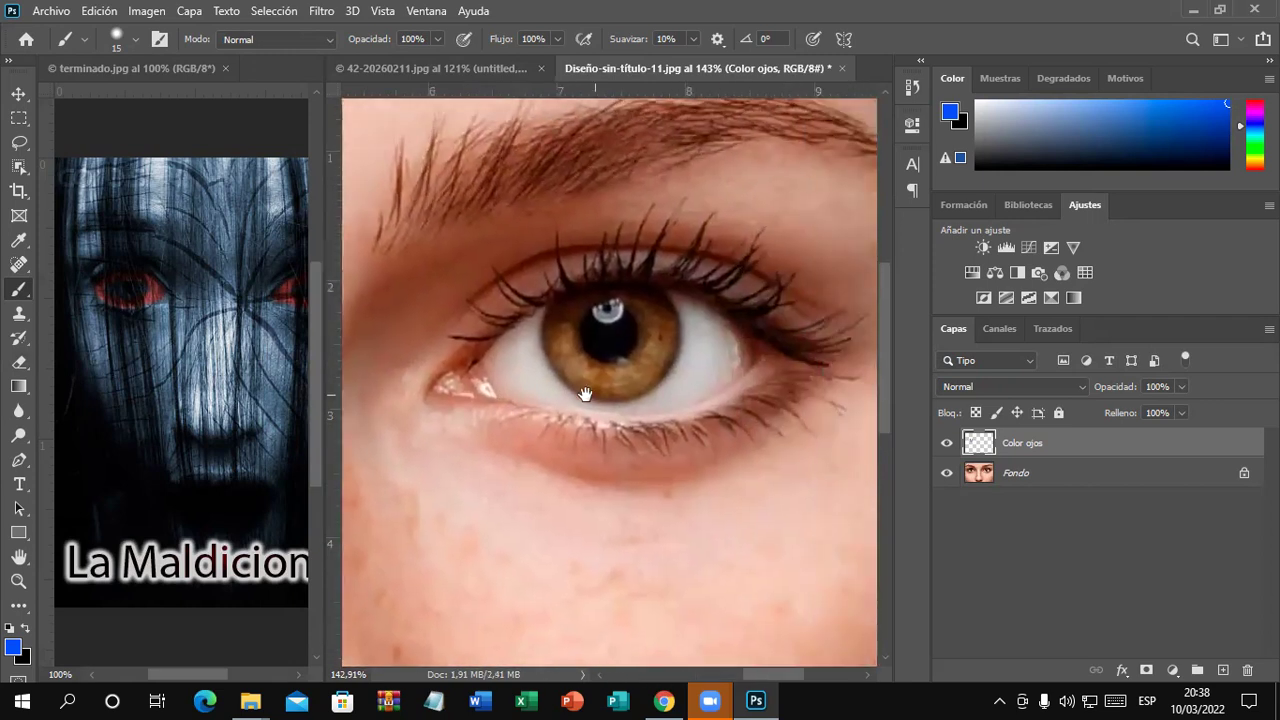
pyautogui.moveTo(557, 322)
pyautogui.mouseDown()
pyautogui.moveTo(586, 292)
pyautogui.moveTo(566, 300)
pyautogui.moveTo(554, 348)
pyautogui.moveTo(566, 370)
pyautogui.moveTo(566, 329)
pyautogui.moveTo(573, 360)
pyautogui.moveTo(588, 365)
pyautogui.moveTo(571, 343)
pyautogui.moveTo(615, 375)
pyautogui.moveTo(601, 370)
pyautogui.moveTo(630, 364)
pyautogui.moveTo(646, 338)
pyautogui.moveTo(642, 308)
pyautogui.moveTo(620, 293)
pyautogui.moveTo(641, 290)
pyautogui.moveTo(666, 323)
pyautogui.moveTo(647, 293)
pyautogui.moveTo(663, 349)
pyautogui.moveTo(646, 377)
pyautogui.moveTo(580, 374)
pyautogui.moveTo(626, 380)
pyautogui.moveTo(648, 370)
pyautogui.moveTo(580, 363)
pyautogui.moveTo(643, 358)
pyautogui.mouseUp()
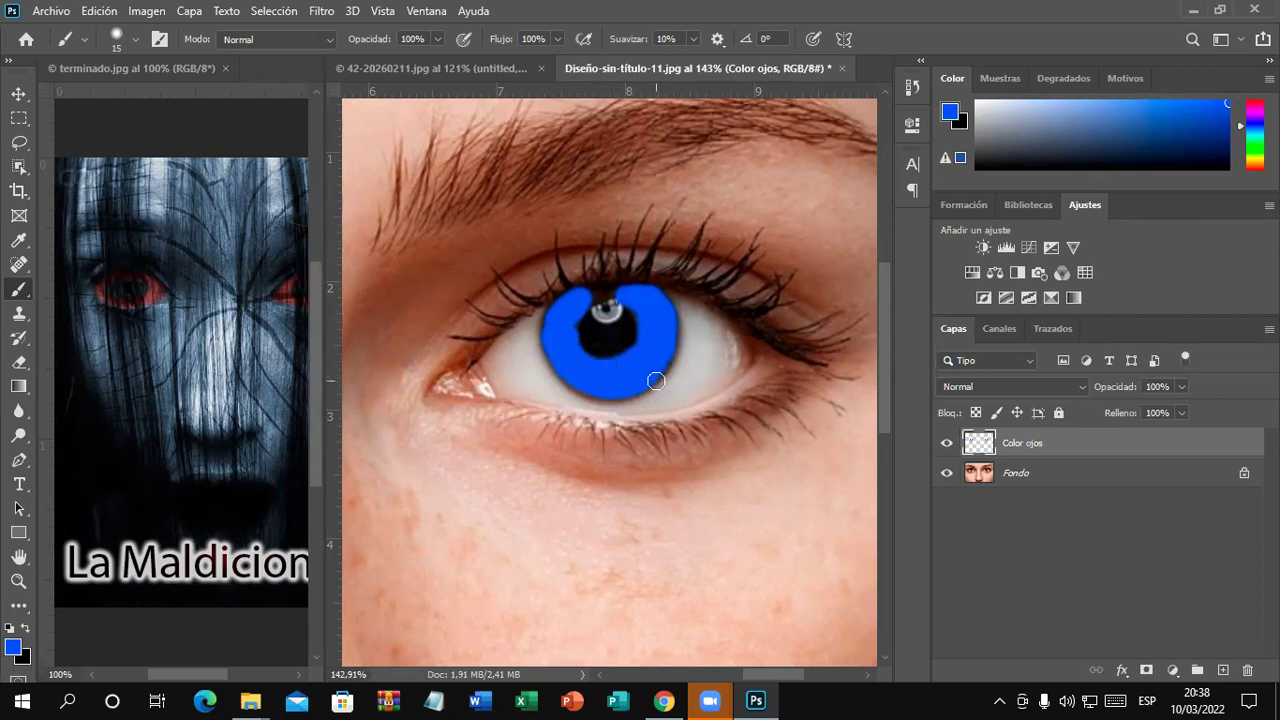
pyautogui.scroll(-3, 700, 366)
pyautogui.scroll(-1, 700, 364)
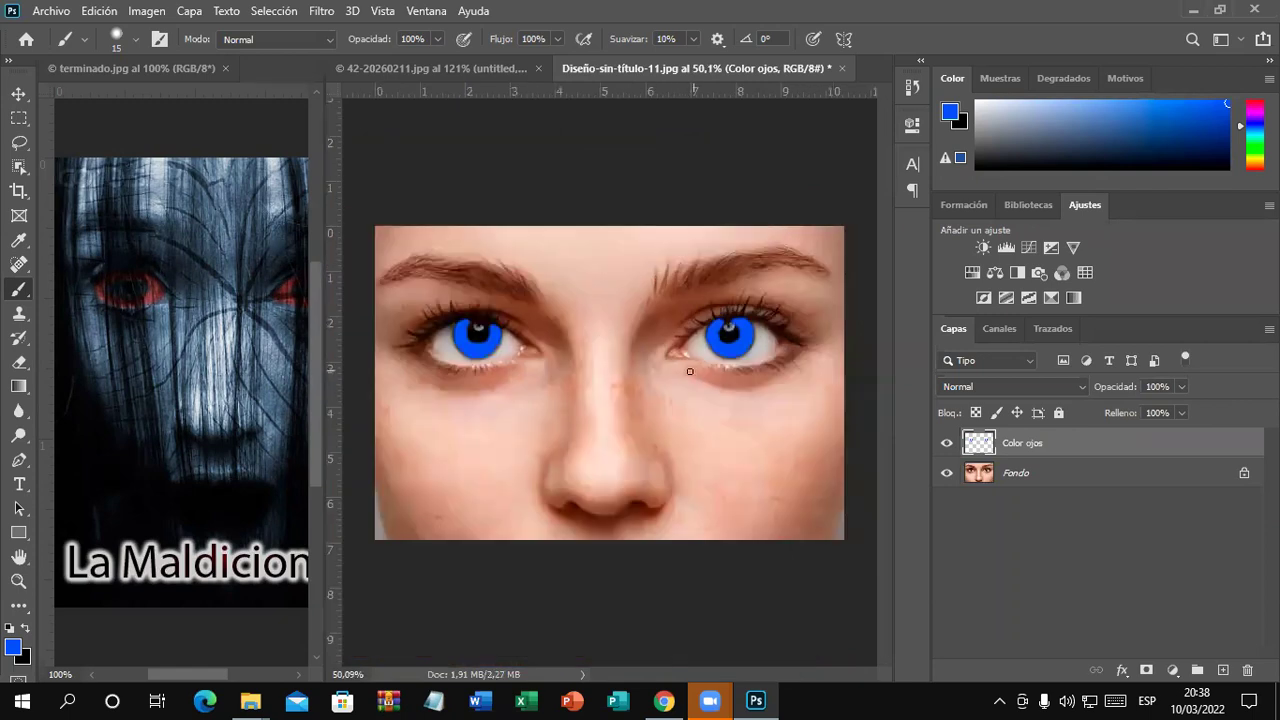
# - Try Diferencia blending at 42% opacity on the Color ojos layer
pyautogui.scroll(1, 682, 393)
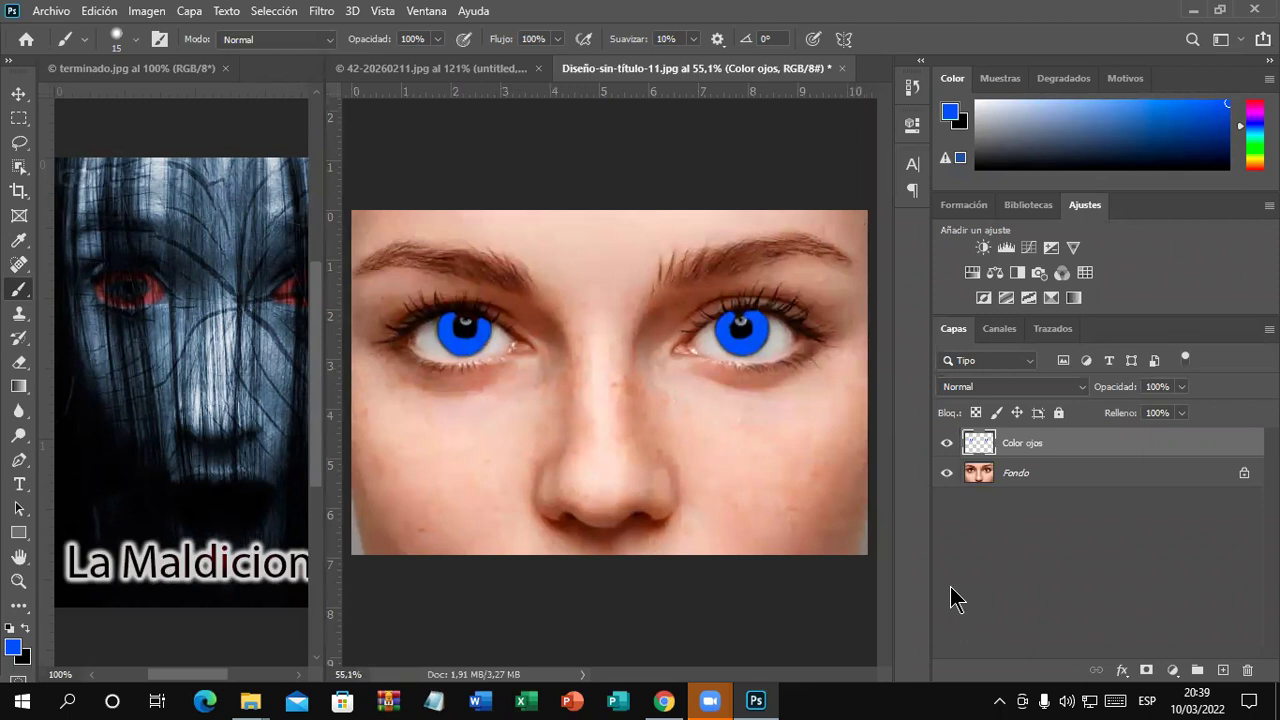
pyautogui.click(1080, 386)
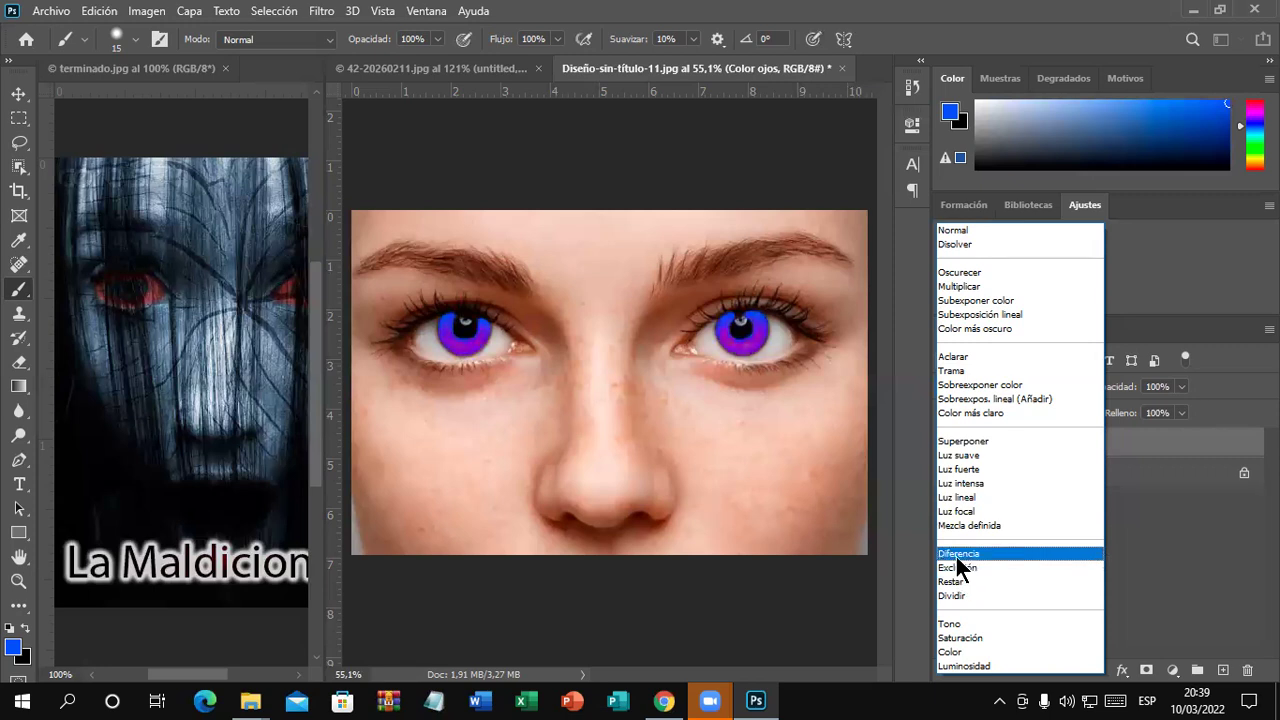
pyautogui.click(956, 556)
pyautogui.click(1181, 386)
pyautogui.moveTo(1166, 408); pyautogui.dragTo(1139, 406)
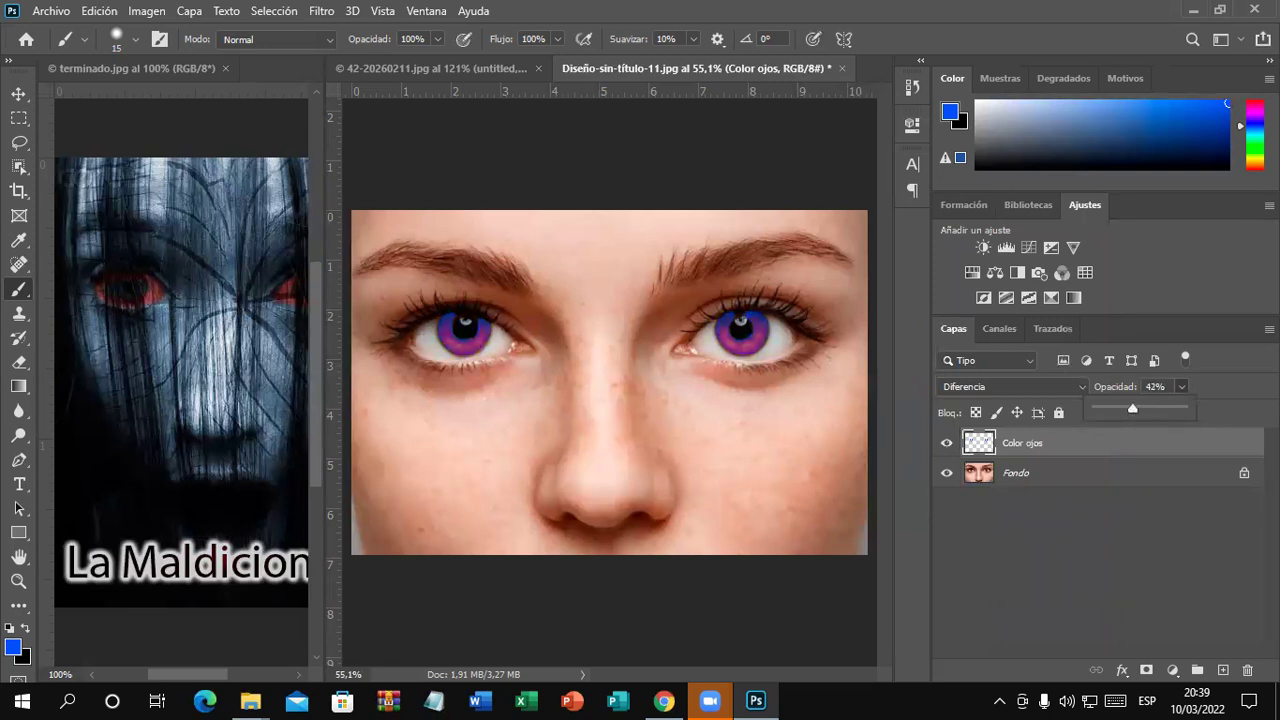
# - Switch Color ojos to Tono blending at 100% opacity, then hide the layer
pyautogui.click(1080, 387)
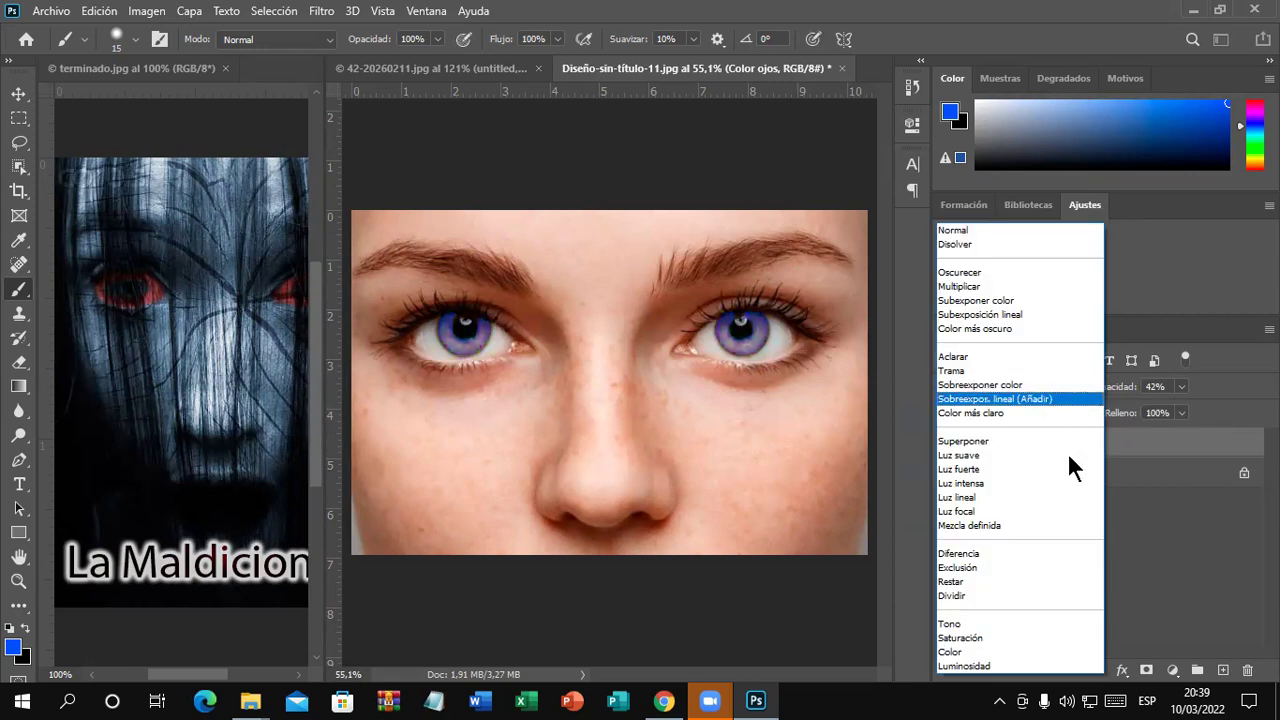
pyautogui.click(1012, 620)
pyautogui.click(1181, 387)
pyautogui.moveTo(1181, 408); pyautogui.dragTo(1243, 412)
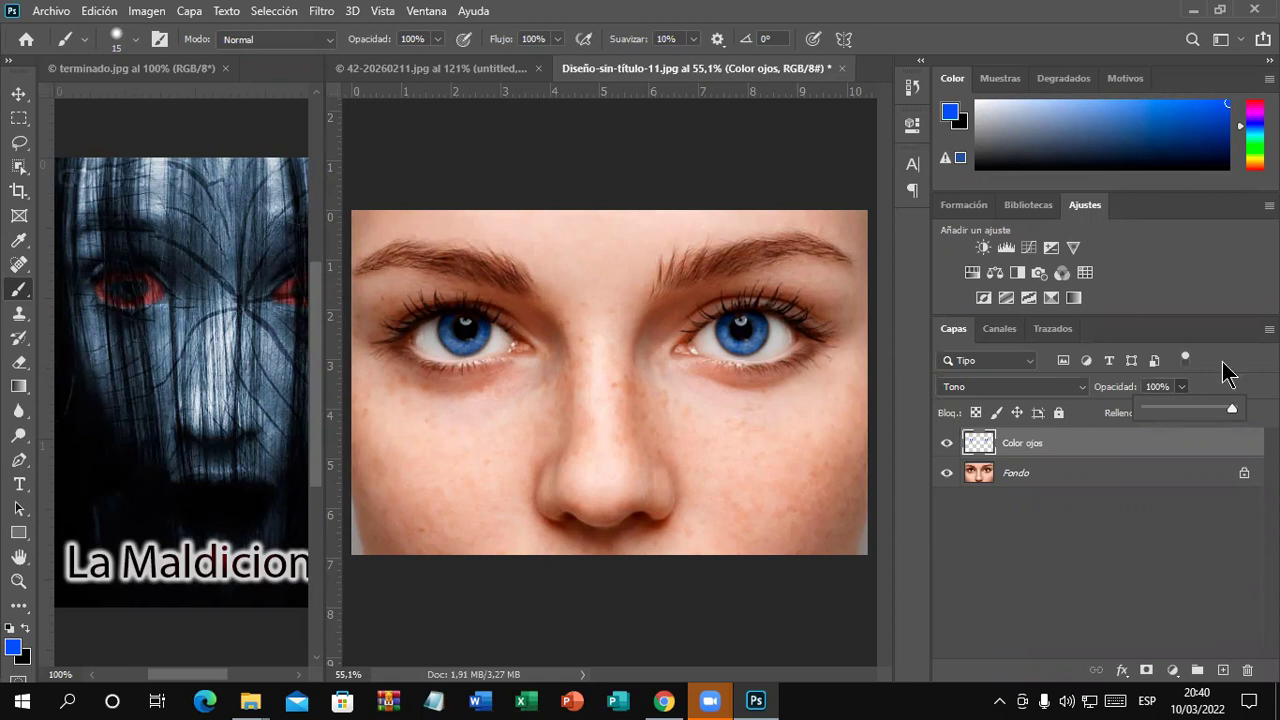
pyautogui.click(947, 443)
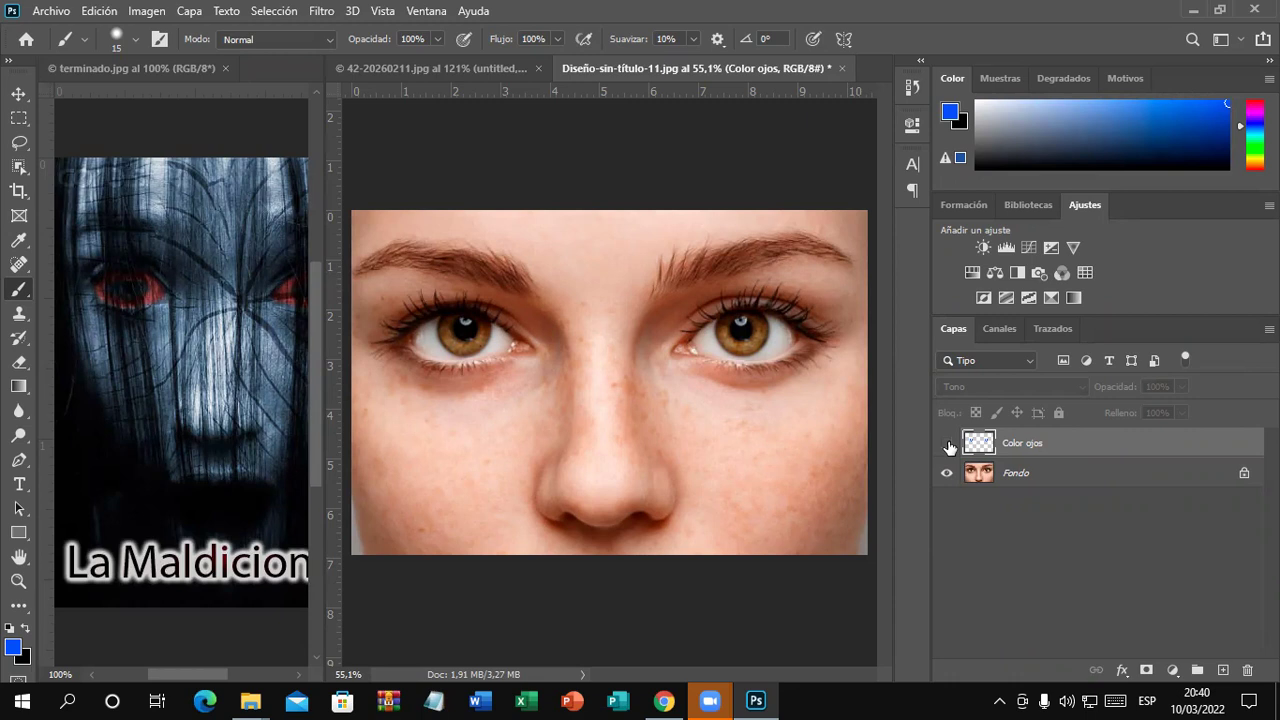
pyautogui.click(948, 443)
# - Add an empty Capa 1 layer above Color ojos, keeping Color ojos hidden
pyautogui.click(17, 681)
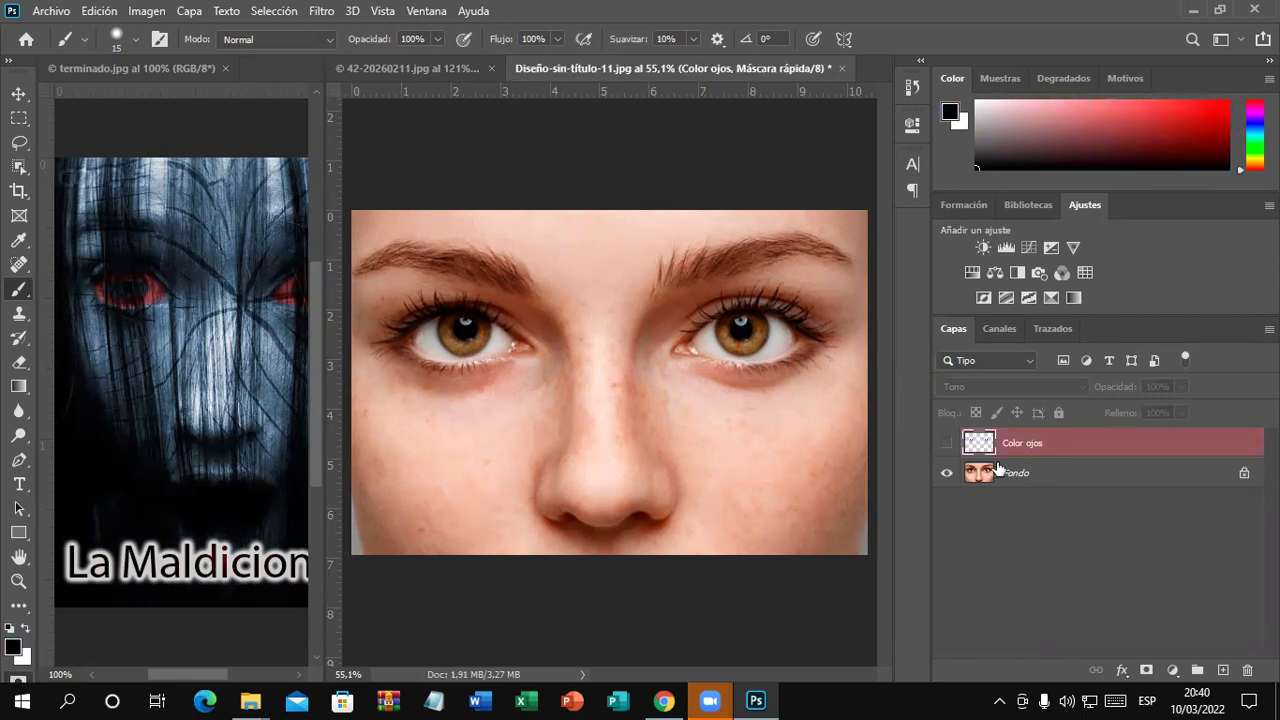
pyautogui.click(1222, 670)
pyautogui.click(947, 472)
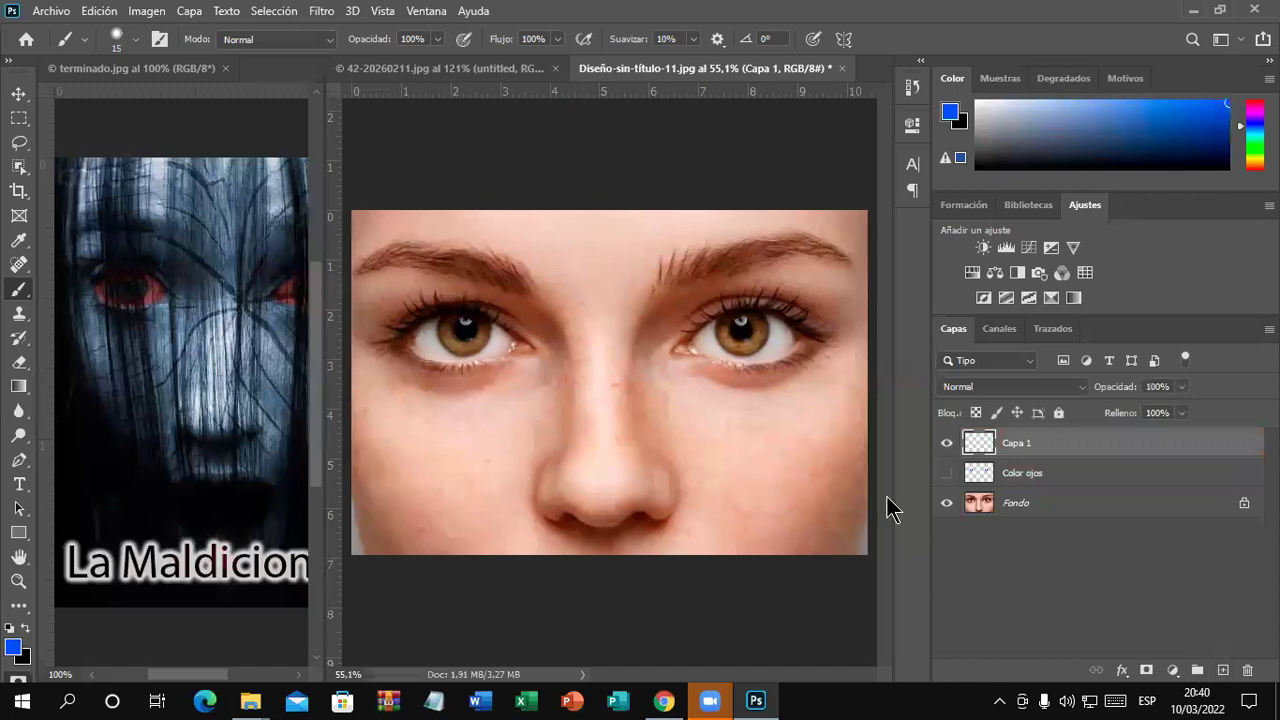
# - Enter Quick Mask mode on Capa 1 with an 18 px brush
pyautogui.doubleClick(22, 681)
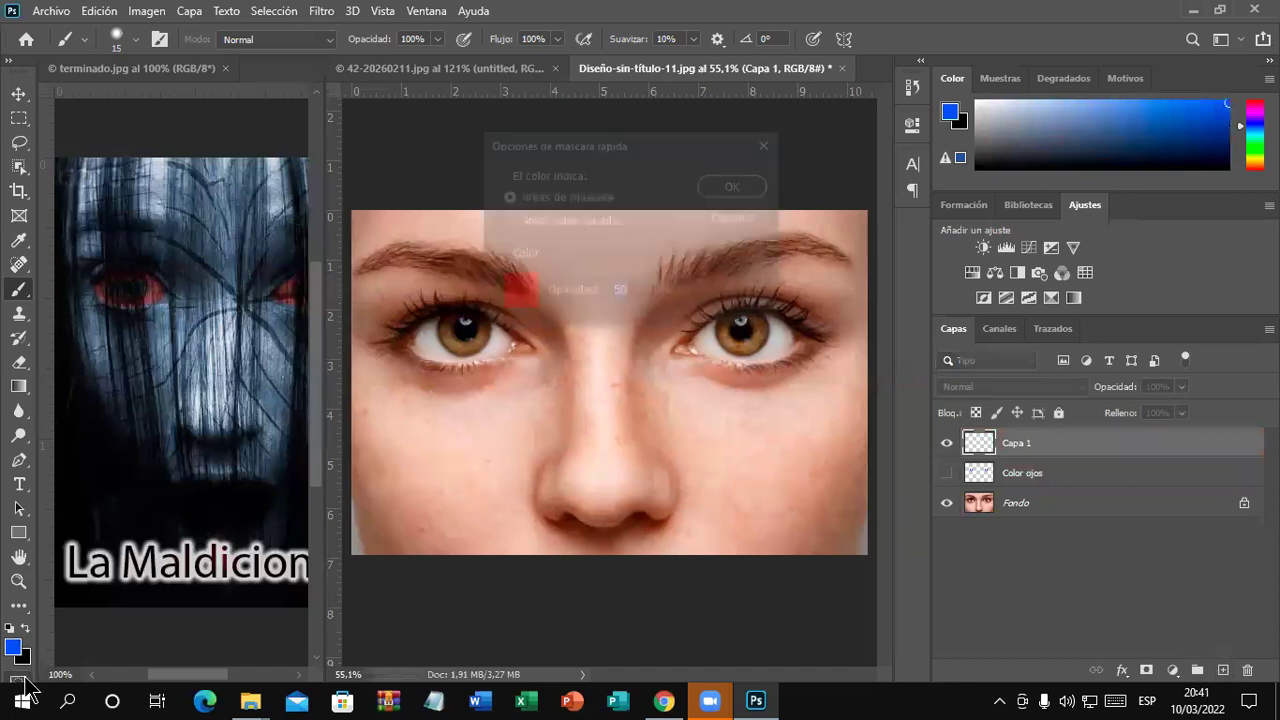
pyautogui.click(752, 220)
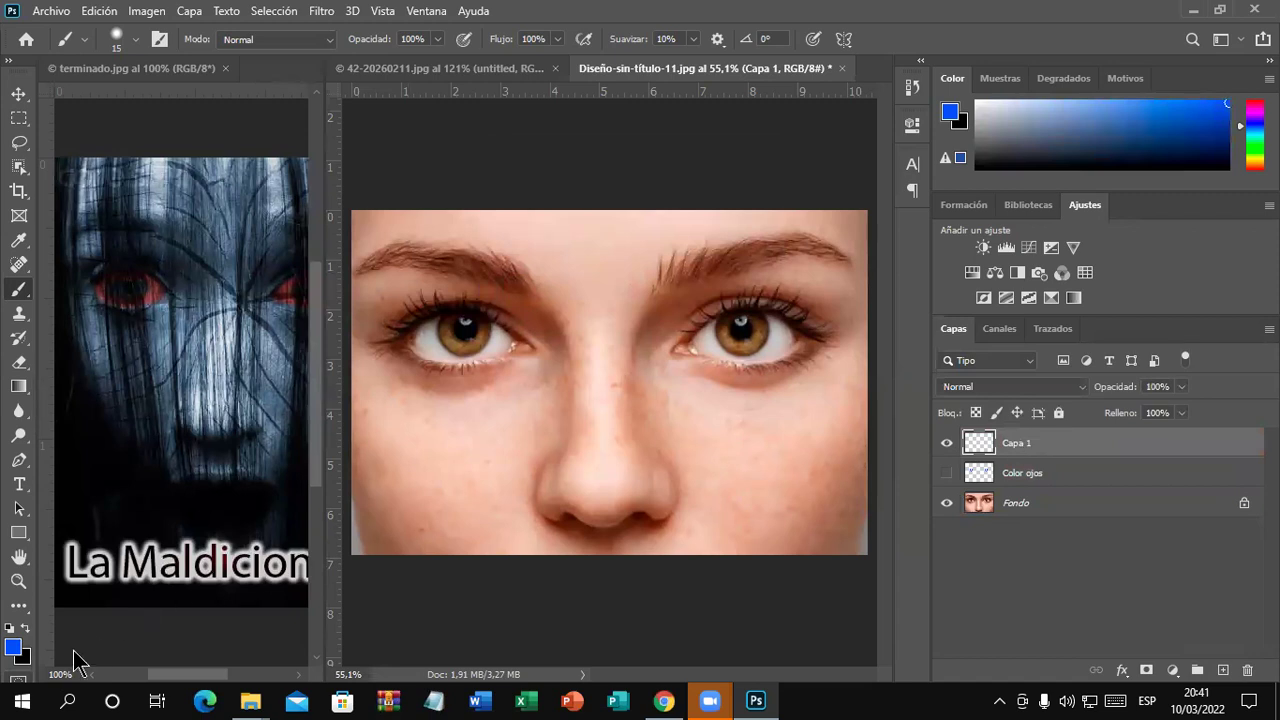
pyautogui.click(24, 680)
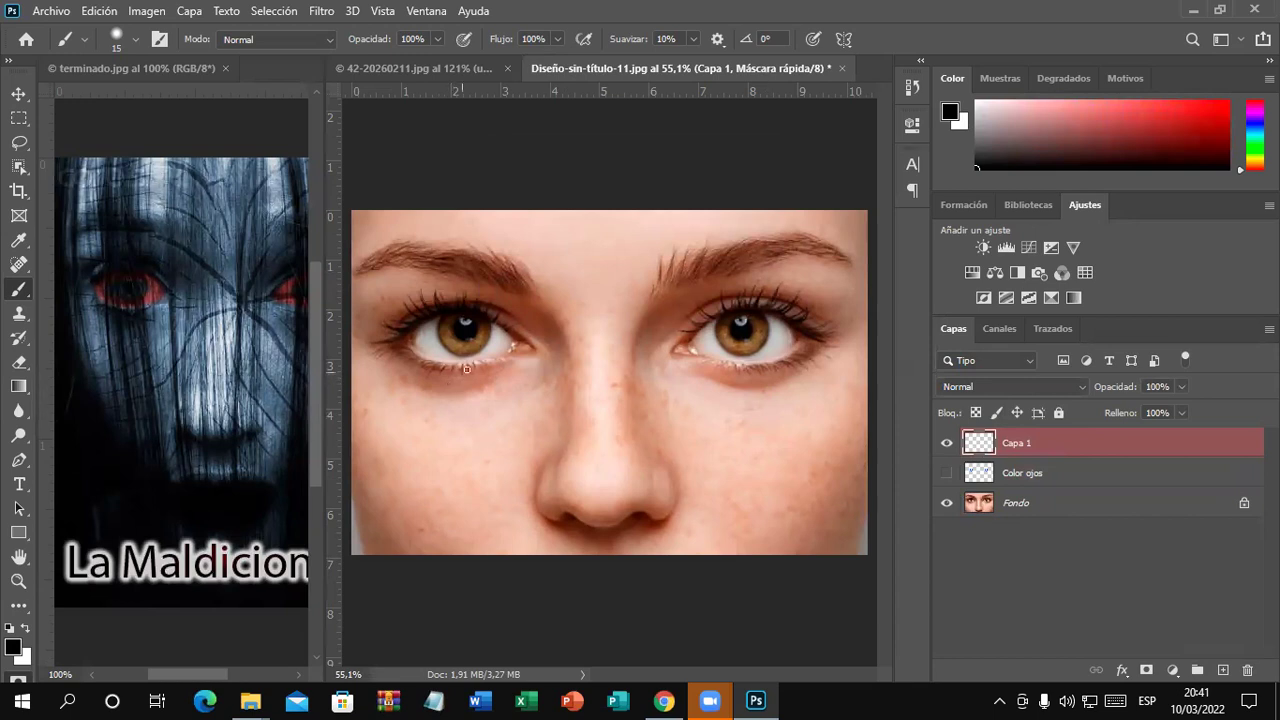
pyautogui.keyDown('alt'); pyautogui.scroll(1, 494, 342); pyautogui.keyUp('alt')
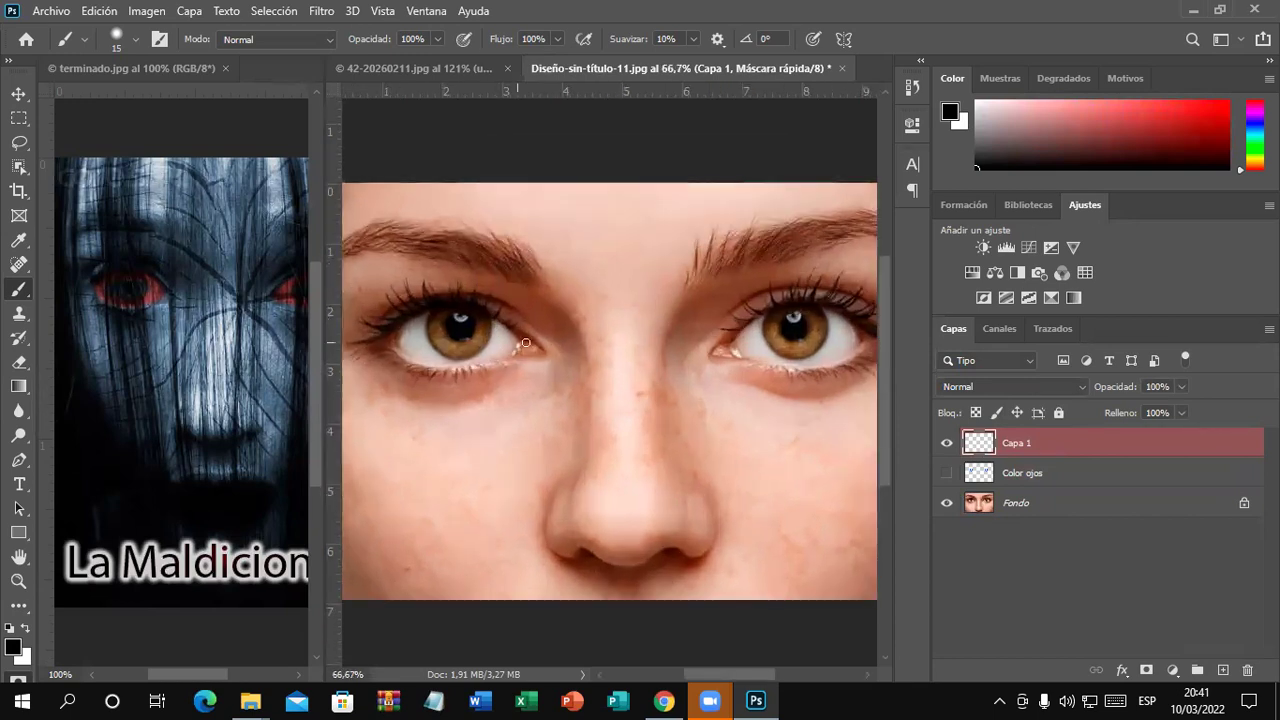
pyautogui.rightClick(552, 344)
pyautogui.moveTo(661, 390); pyautogui.dragTo(663, 391)
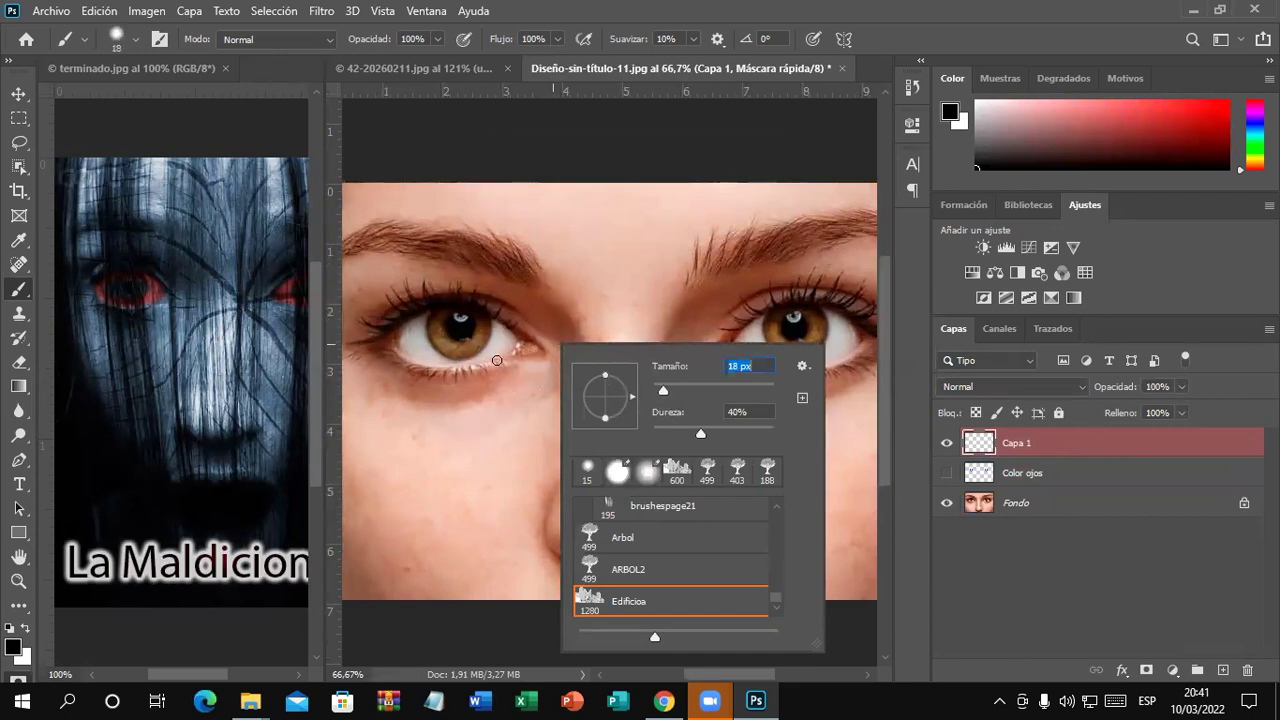
# - Mask the left iris, cleaning overspill with white paint
pyautogui.click(620, 143)
pyautogui.keyDown('alt'); pyautogui.scroll(1, 435, 360); pyautogui.keyUp('alt')
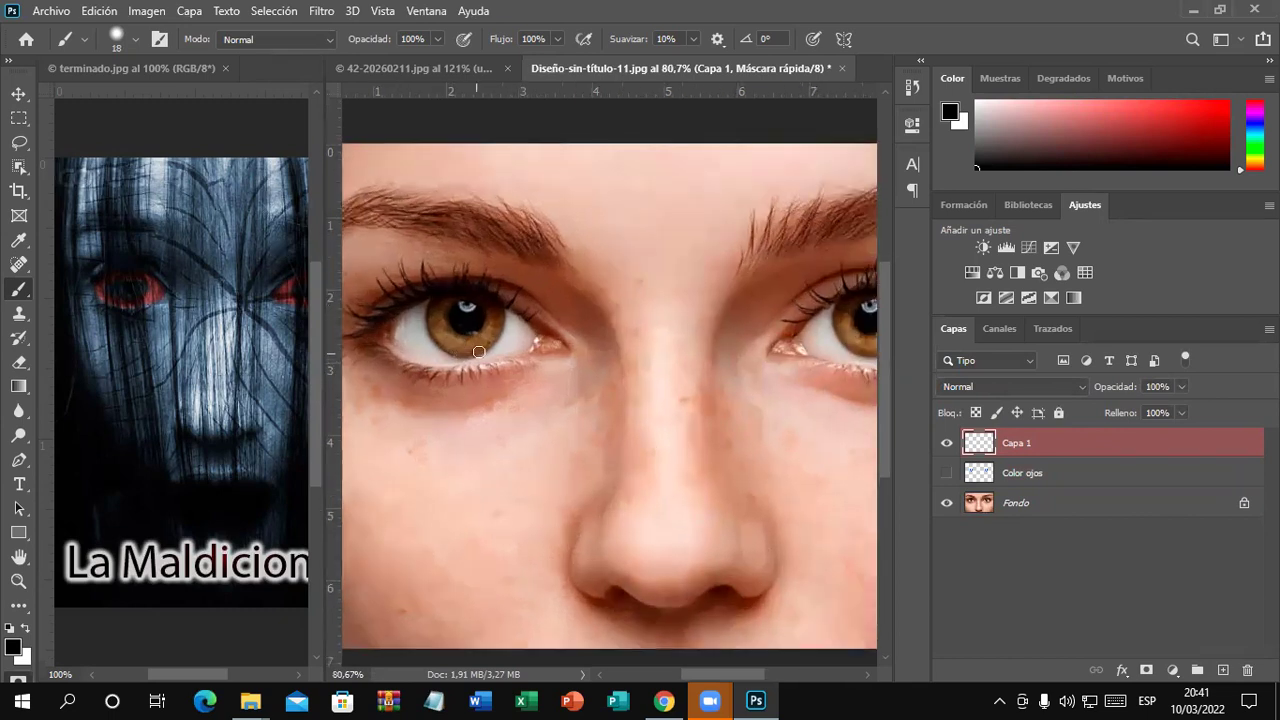
pyautogui.moveTo(490, 335); pyautogui.dragTo(473, 338)
pyautogui.moveTo(486, 342)
pyautogui.mouseDown()
pyautogui.moveTo(458, 349)
pyautogui.moveTo(437, 300)
pyautogui.moveTo(434, 325)
pyautogui.mouseUp()
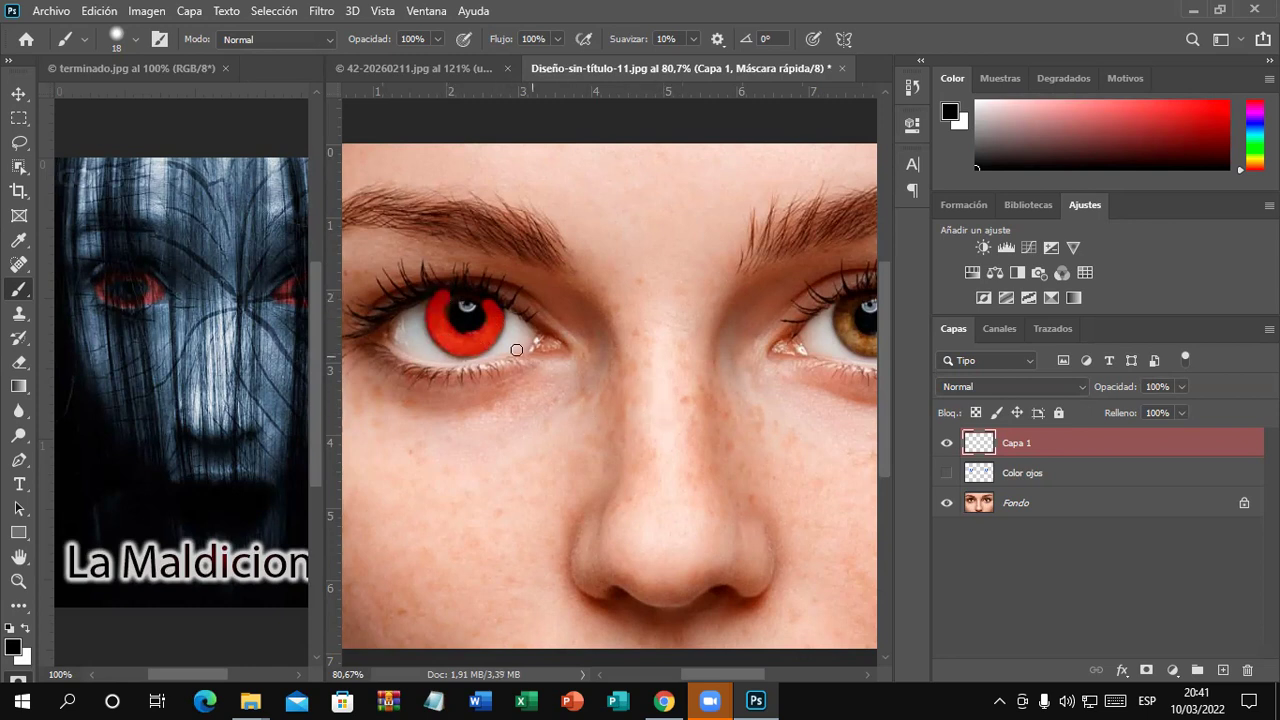
pyautogui.moveTo(660, 377)
pyautogui.mouseDown()
pyautogui.moveTo(540, 414)
pyautogui.moveTo(657, 414)
pyautogui.mouseUp()
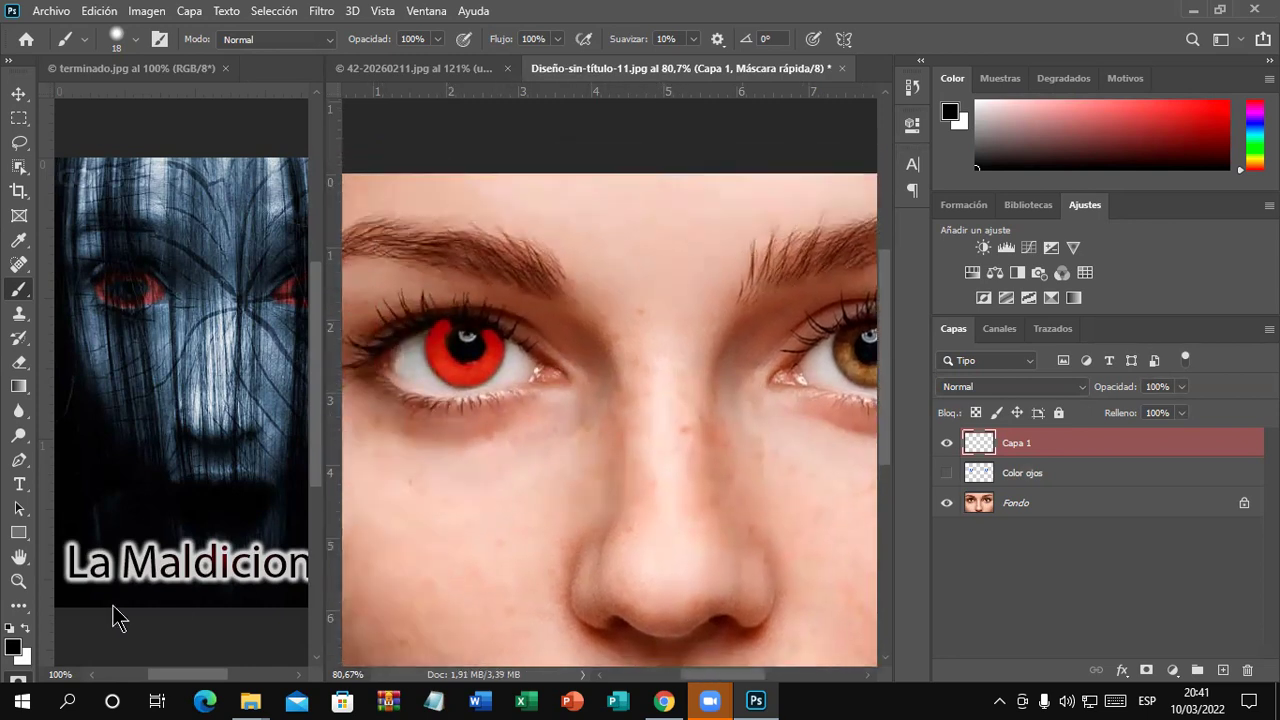
pyautogui.click(26, 628)
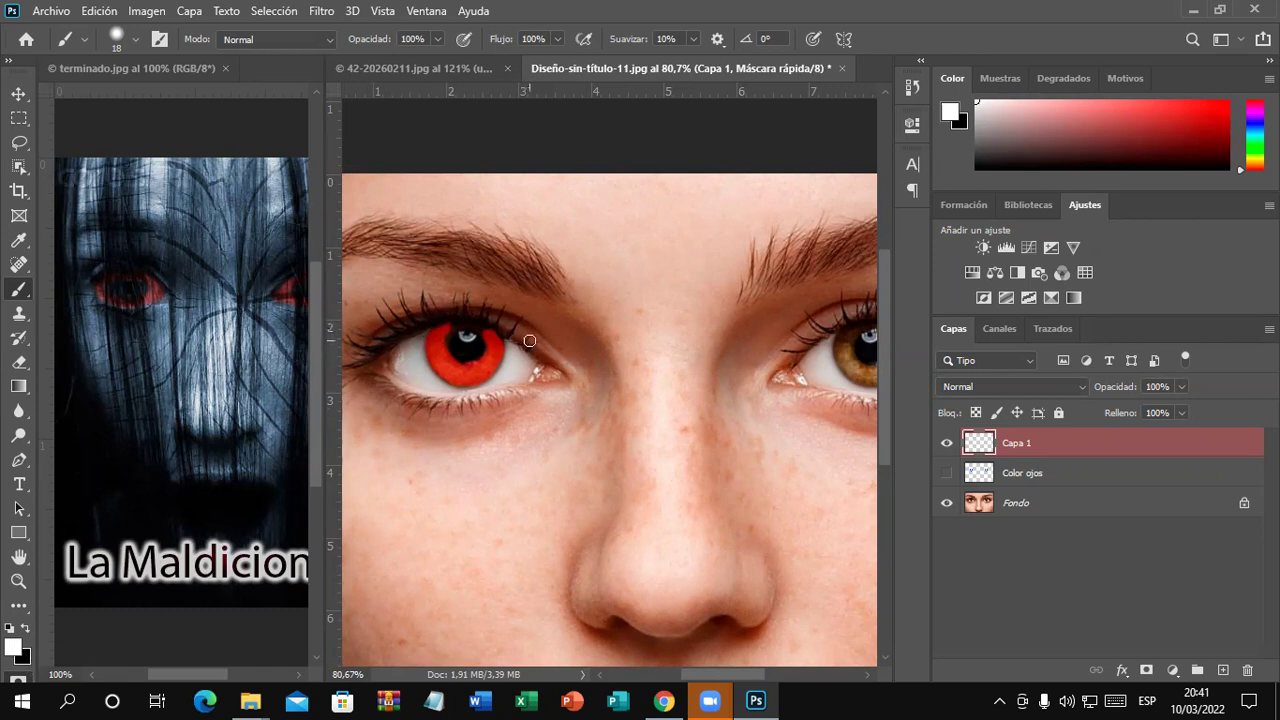
pyautogui.click(26, 628)
# - Mask the right iris and zoom out to view both masked eyes
pyautogui.moveTo(763, 382); pyautogui.dragTo(610, 401)
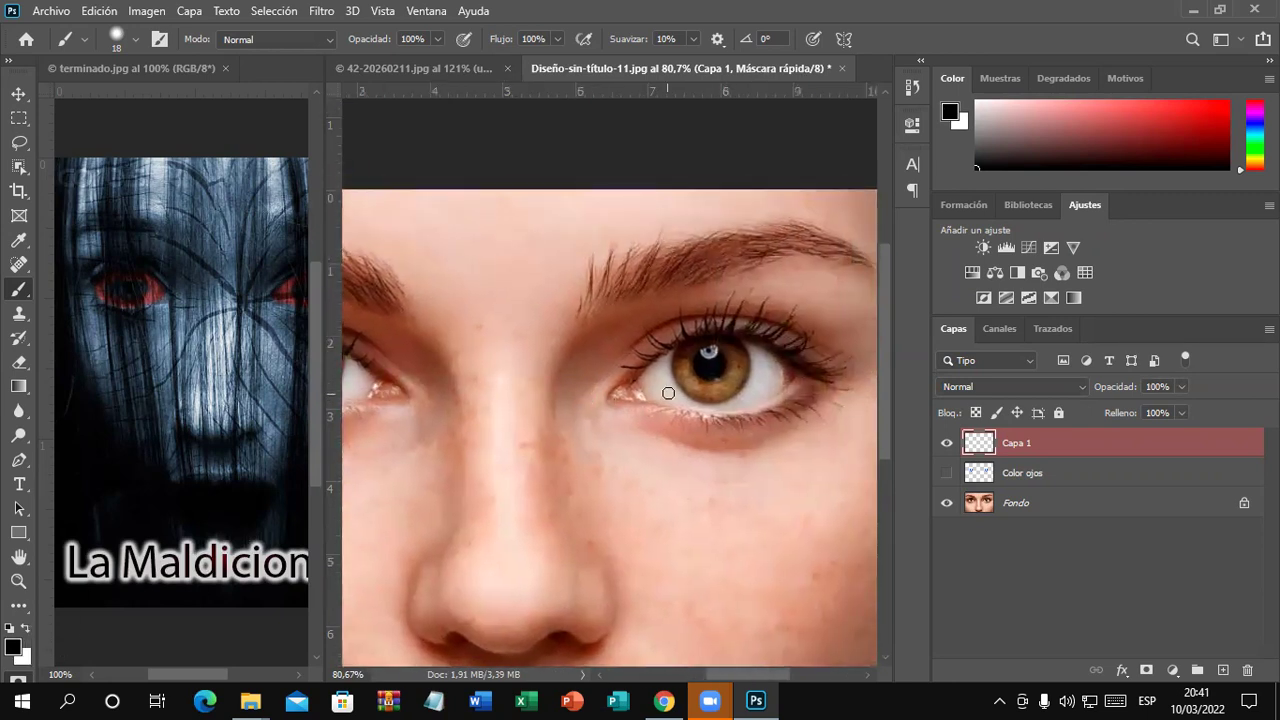
pyautogui.moveTo(679, 361)
pyautogui.mouseDown()
pyautogui.moveTo(689, 347)
pyautogui.moveTo(683, 367)
pyautogui.moveTo(714, 398)
pyautogui.moveTo(730, 389)
pyautogui.moveTo(735, 354)
pyautogui.mouseUp()
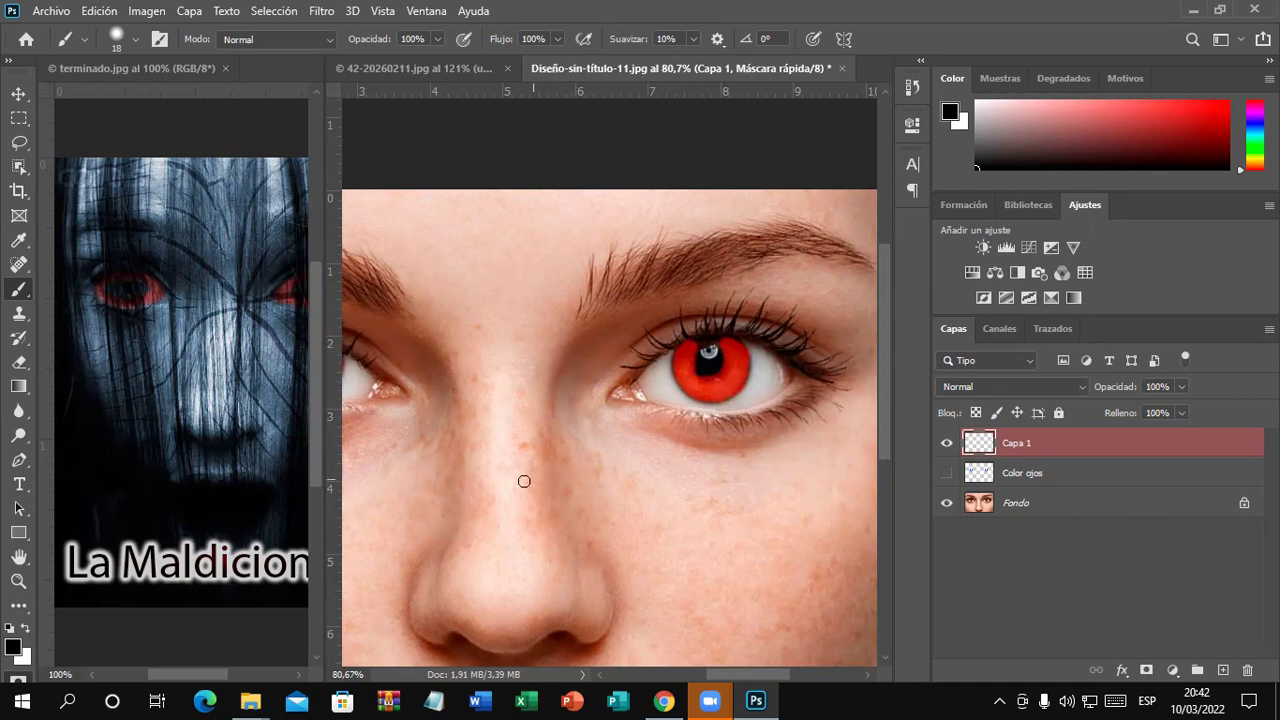
pyautogui.moveTo(491, 463); pyautogui.dragTo(575, 487)
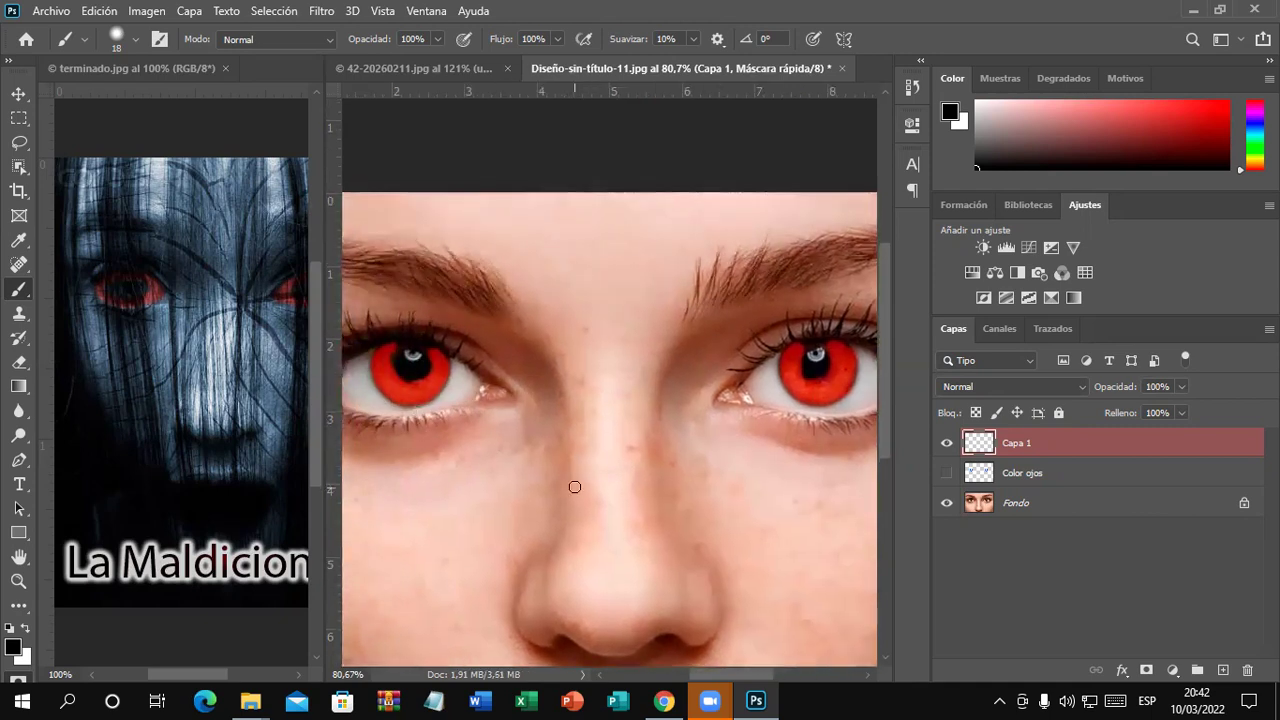
pyautogui.moveTo(579, 480); pyautogui.dragTo(583, 483)
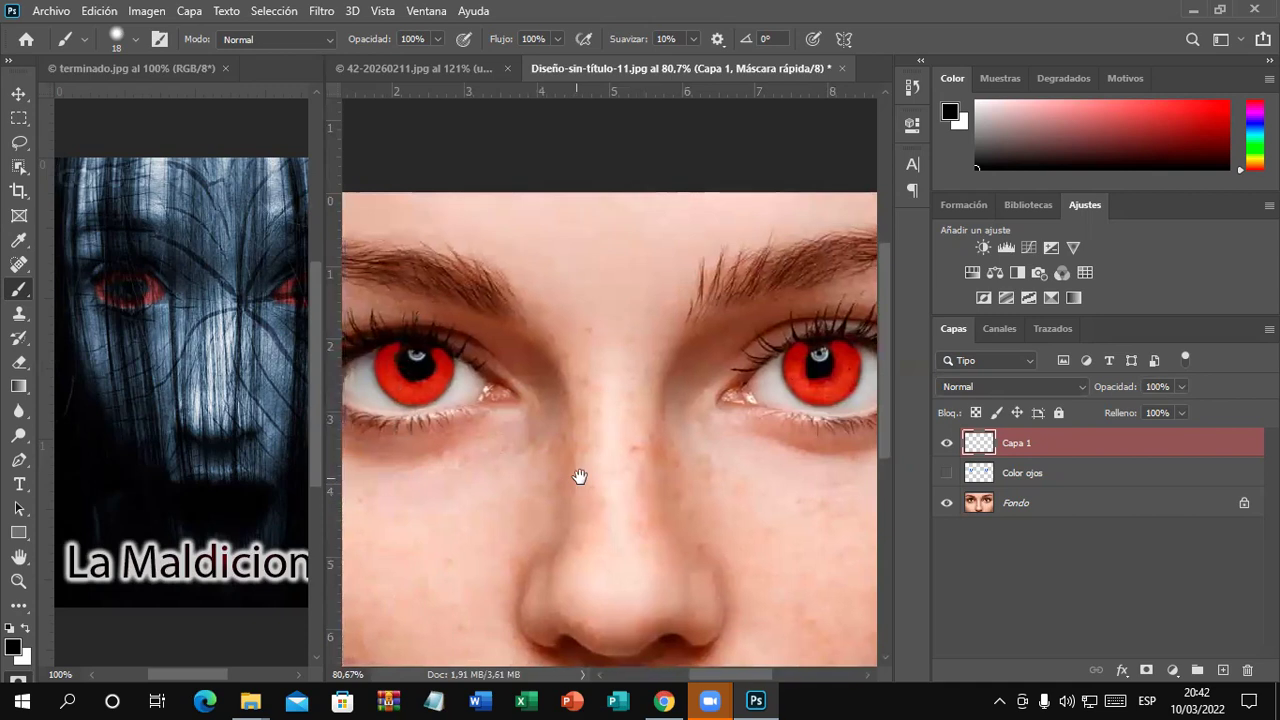
pyautogui.scroll(-1, 591, 466)
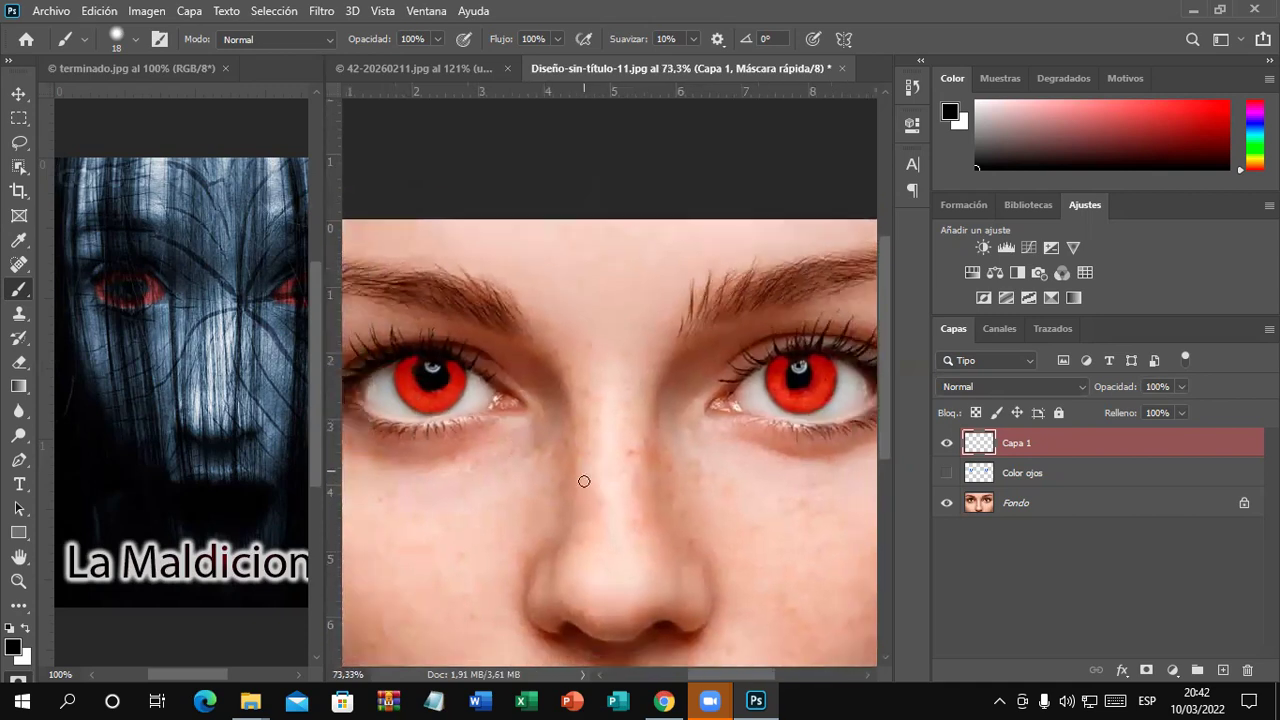
# - Turn the iris mask into a selection and drop the stray selection along the top edge
pyautogui.click(23, 680)
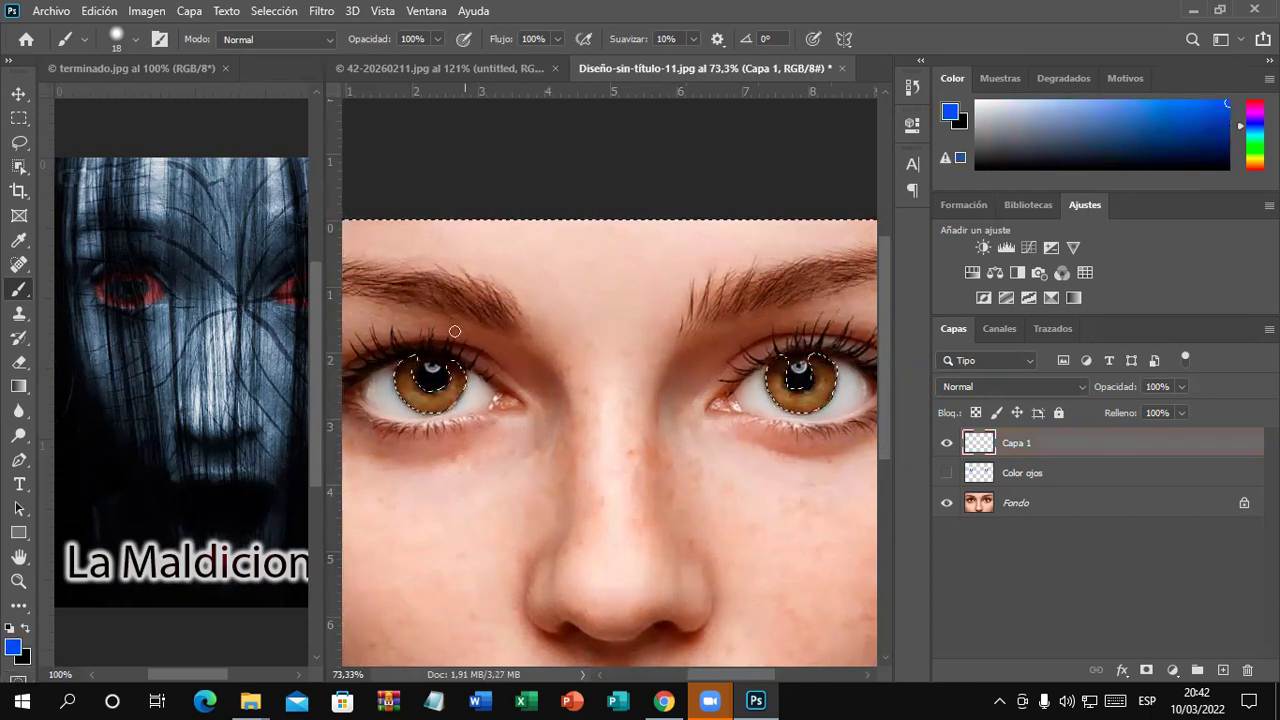
pyautogui.click(274, 11)
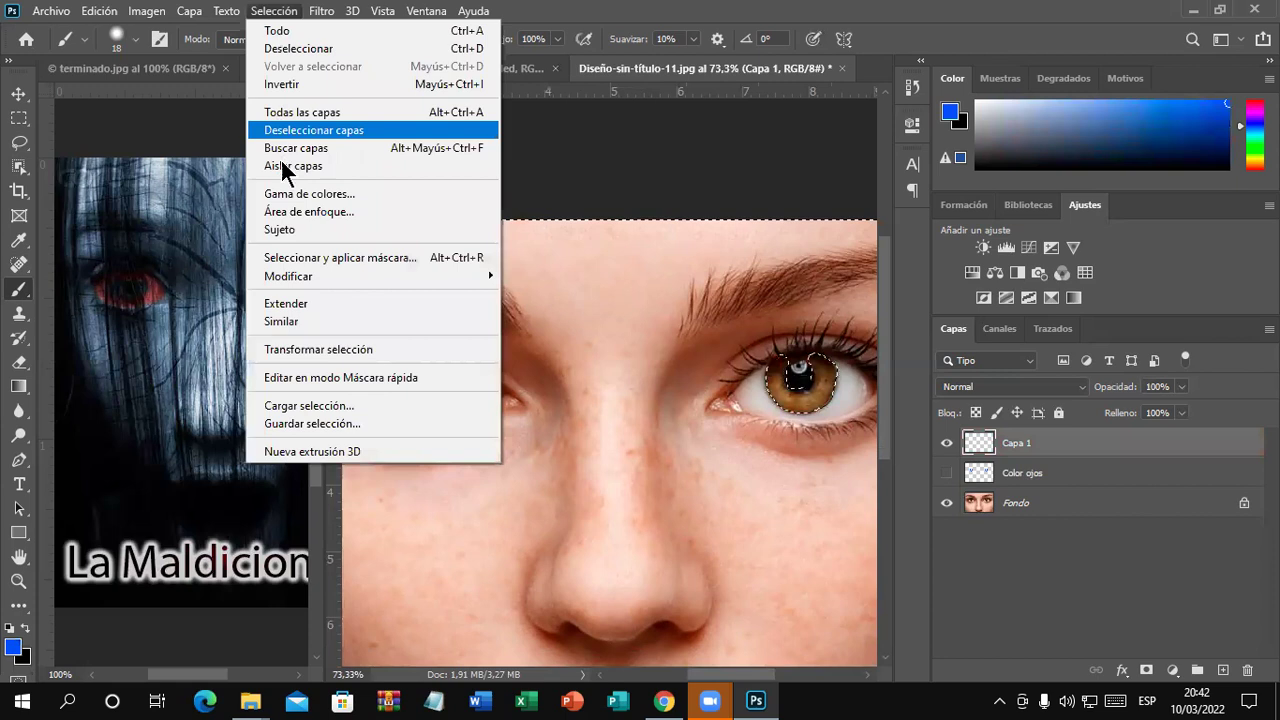
pyautogui.click(309, 85)
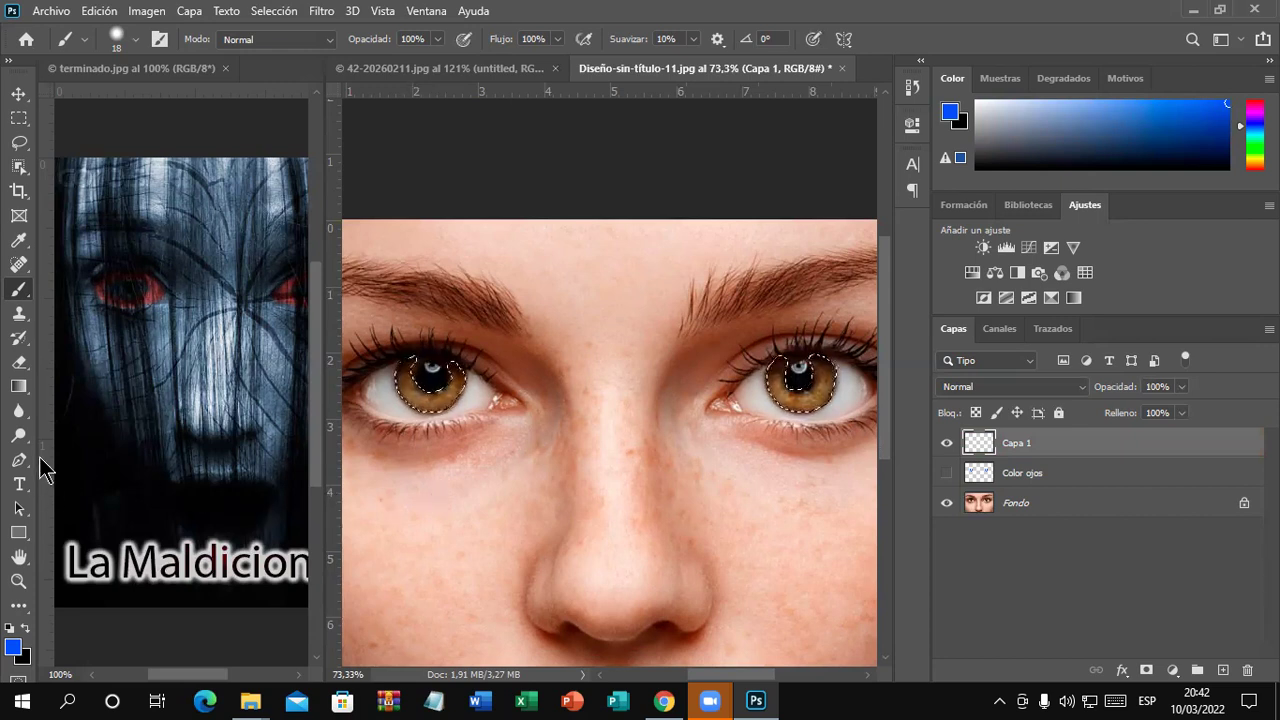
# - Bucket-fill the irises blue on Capa 1, blend it as Tono, and hide Capa 1 and Color ojos
pyautogui.click(24, 387)
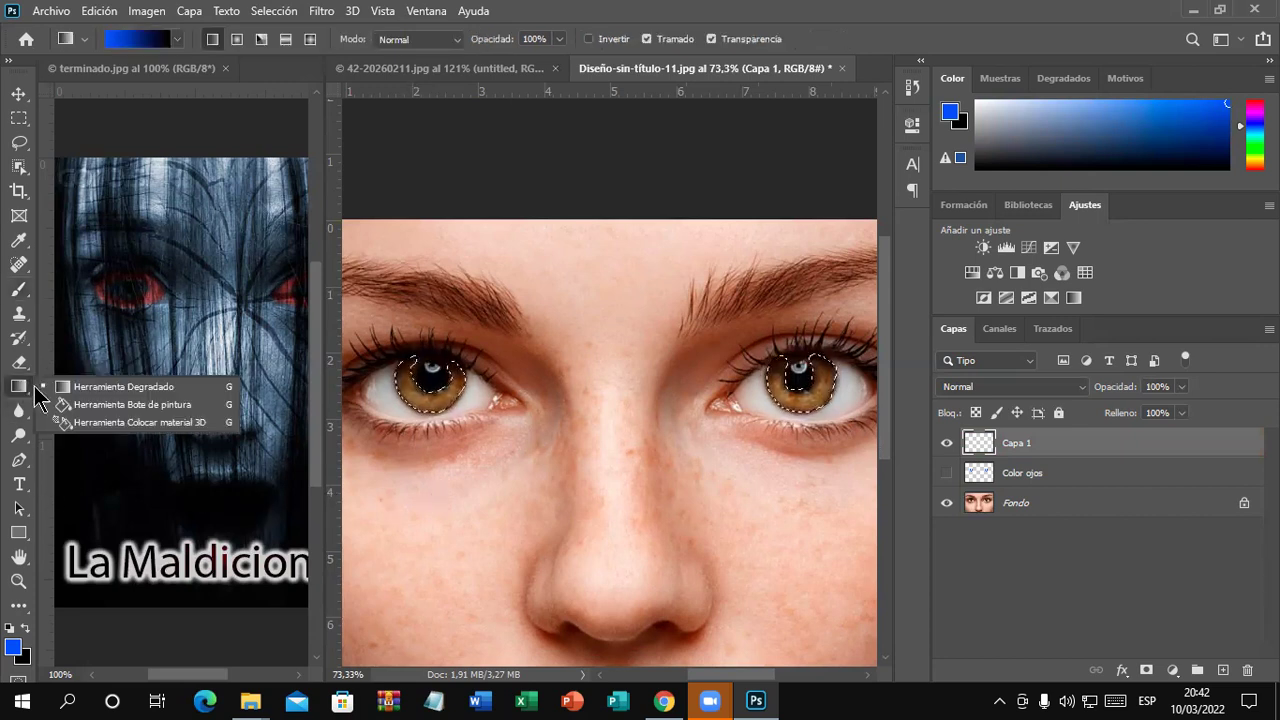
pyautogui.click(132, 404)
pyautogui.click(398, 384)
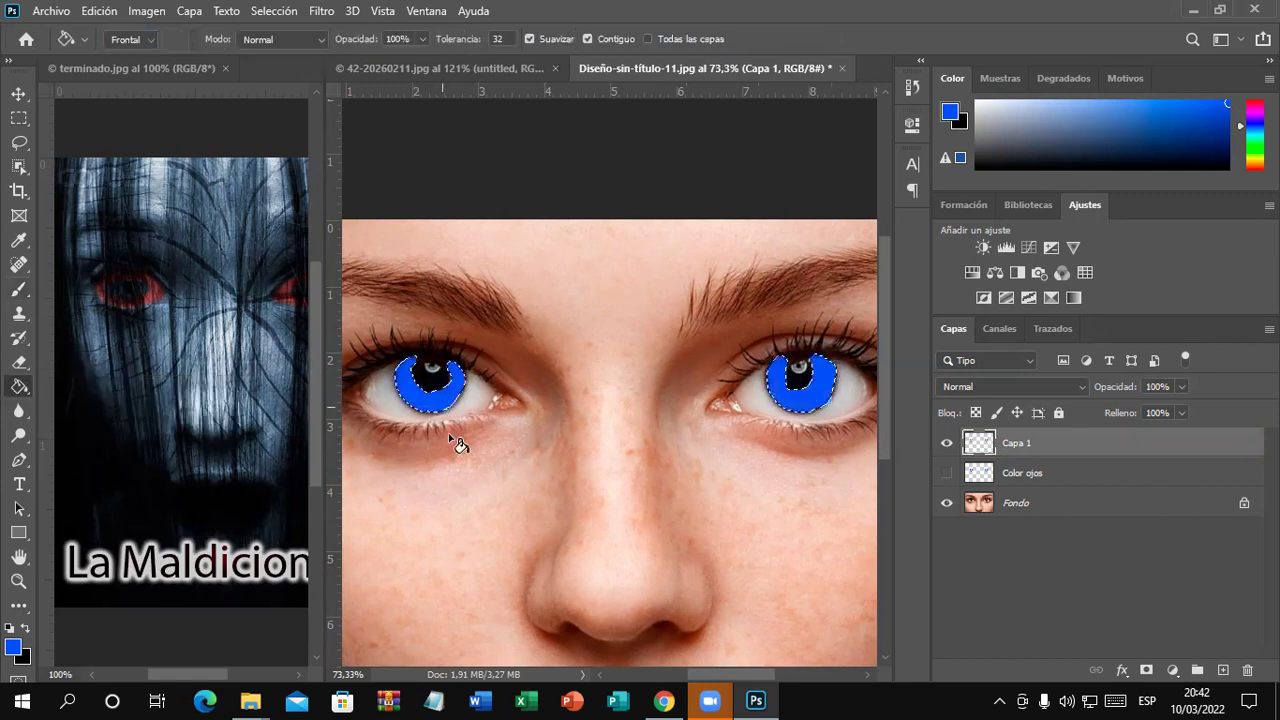
pyautogui.click(1083, 389)
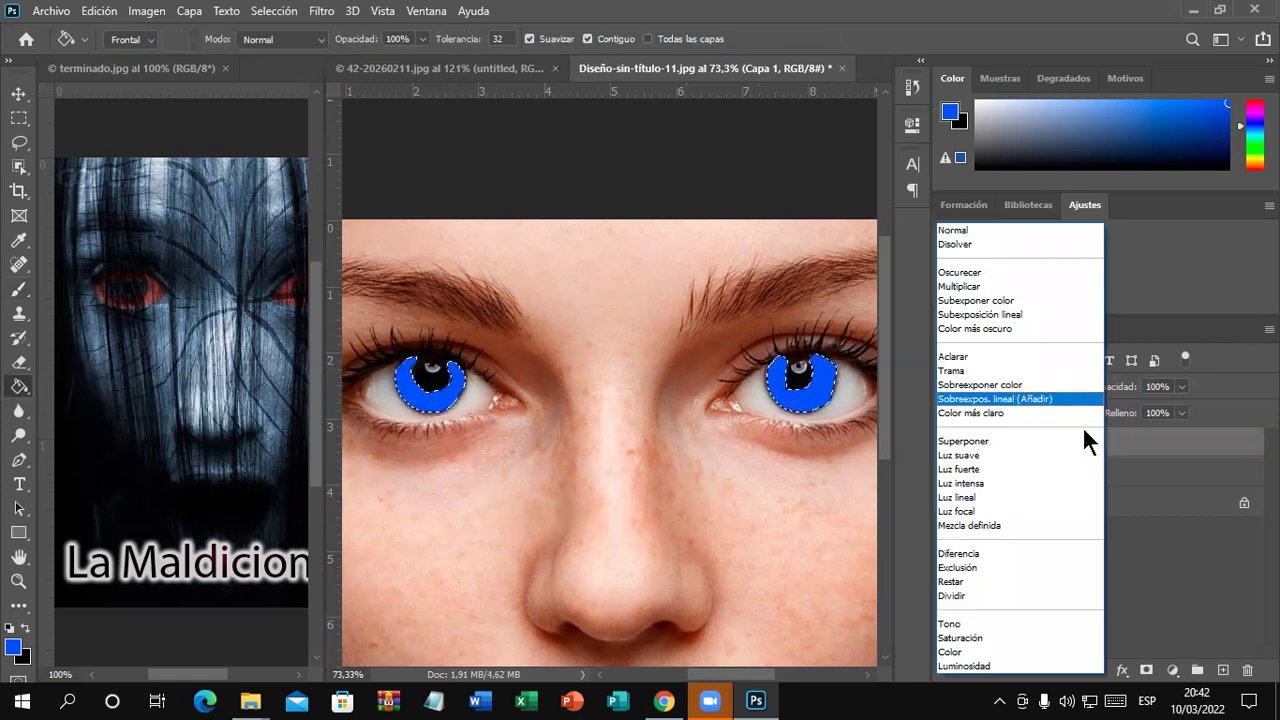
pyautogui.click(997, 624)
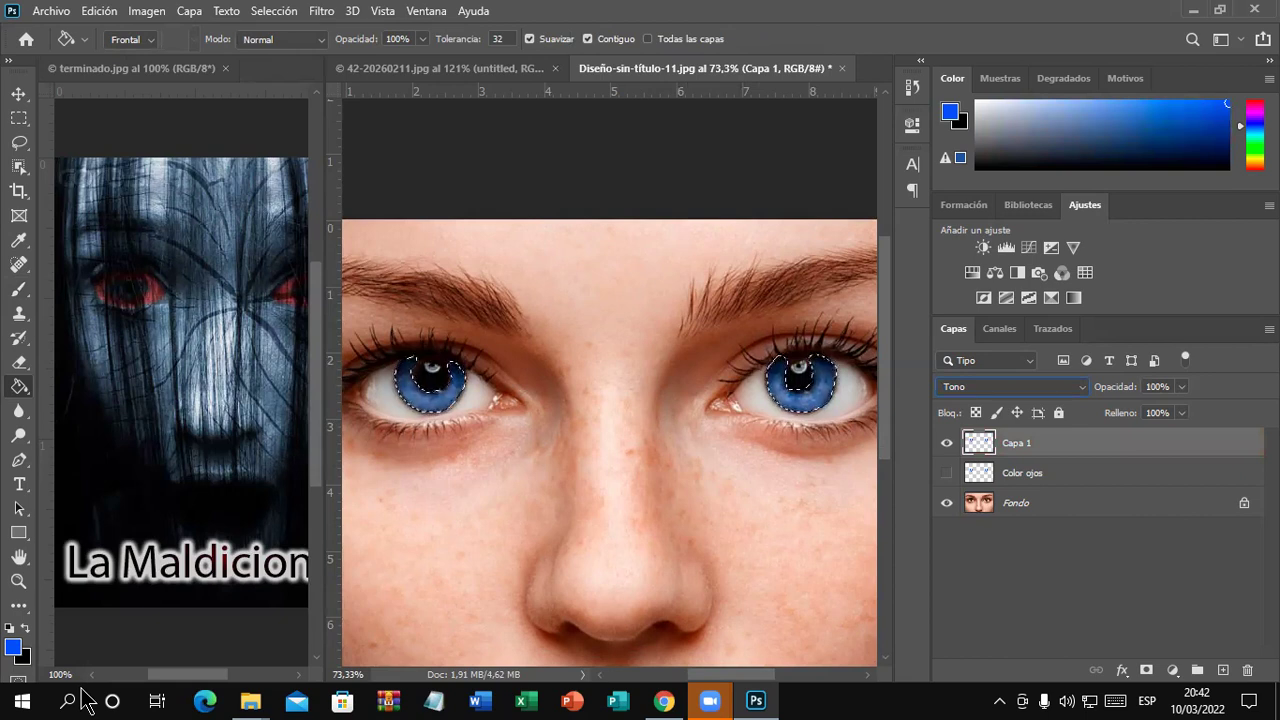
pyautogui.click(946, 445)
pyautogui.click(946, 473)
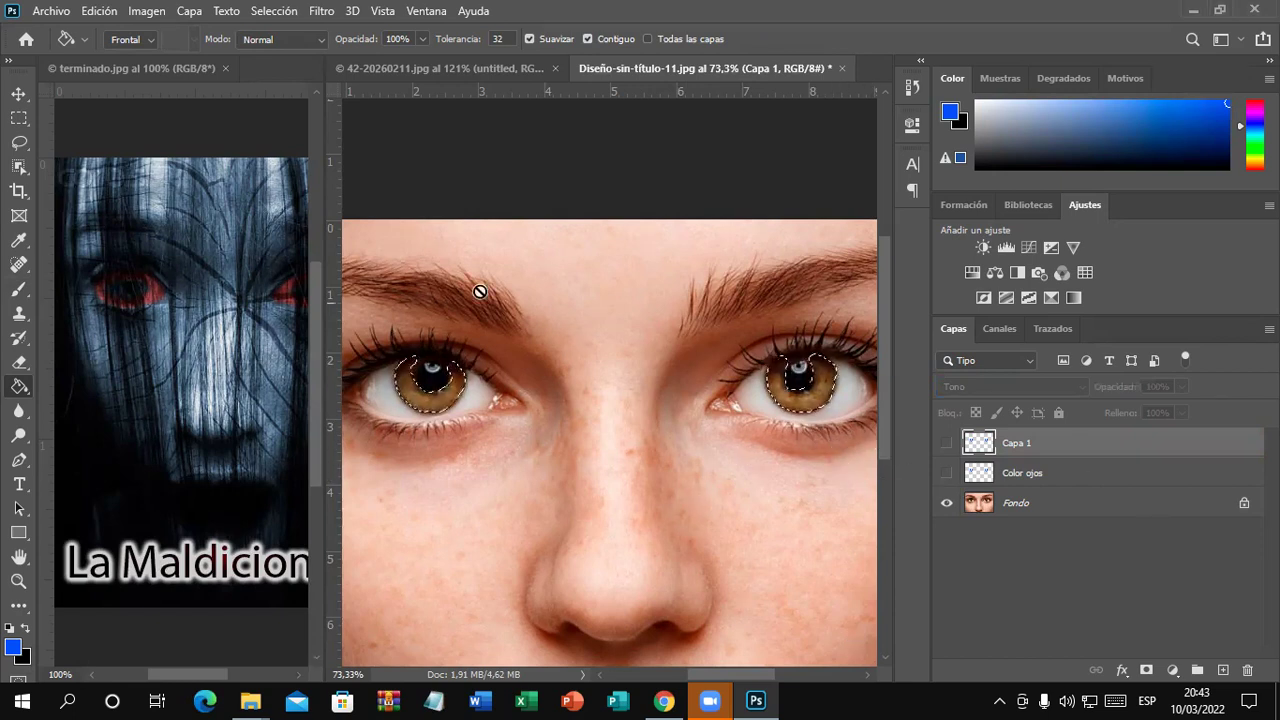
# - Shift the Fondo layer's selected eyes to green with Tono/saturación hue +34, then deselect
pyautogui.click(150, 12)
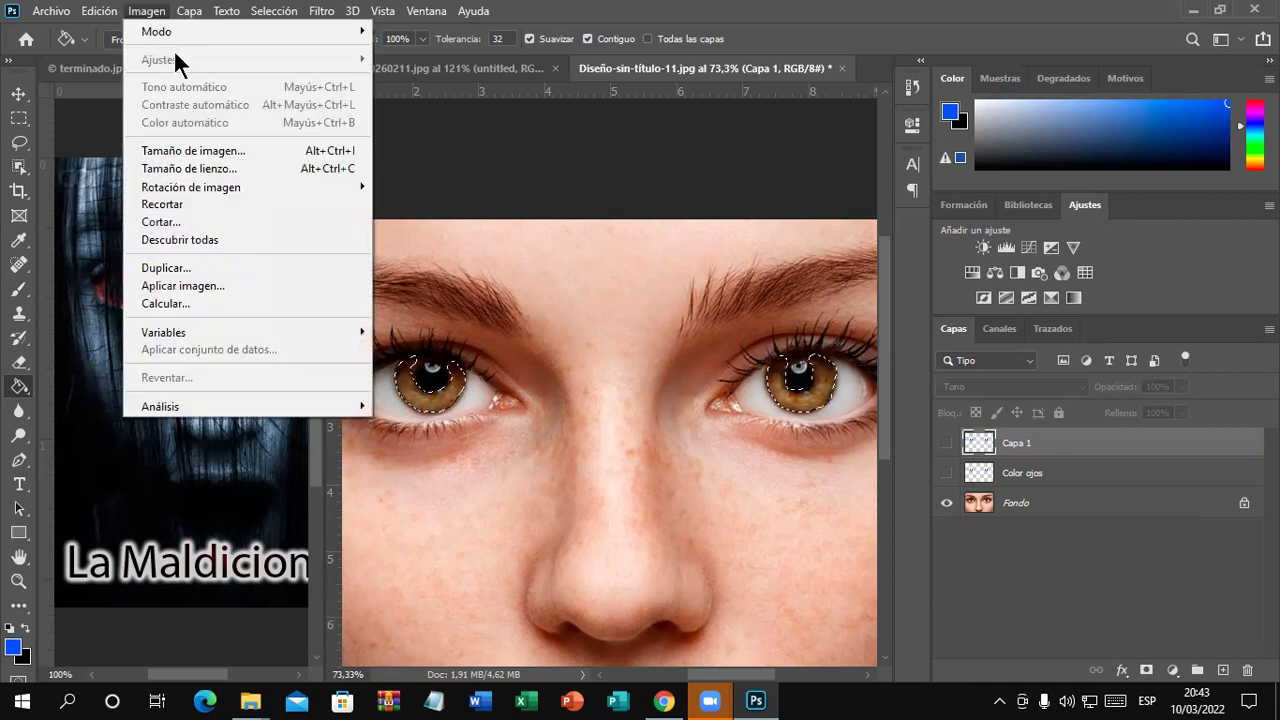
pyautogui.click(1063, 508)
pyautogui.click(1063, 505)
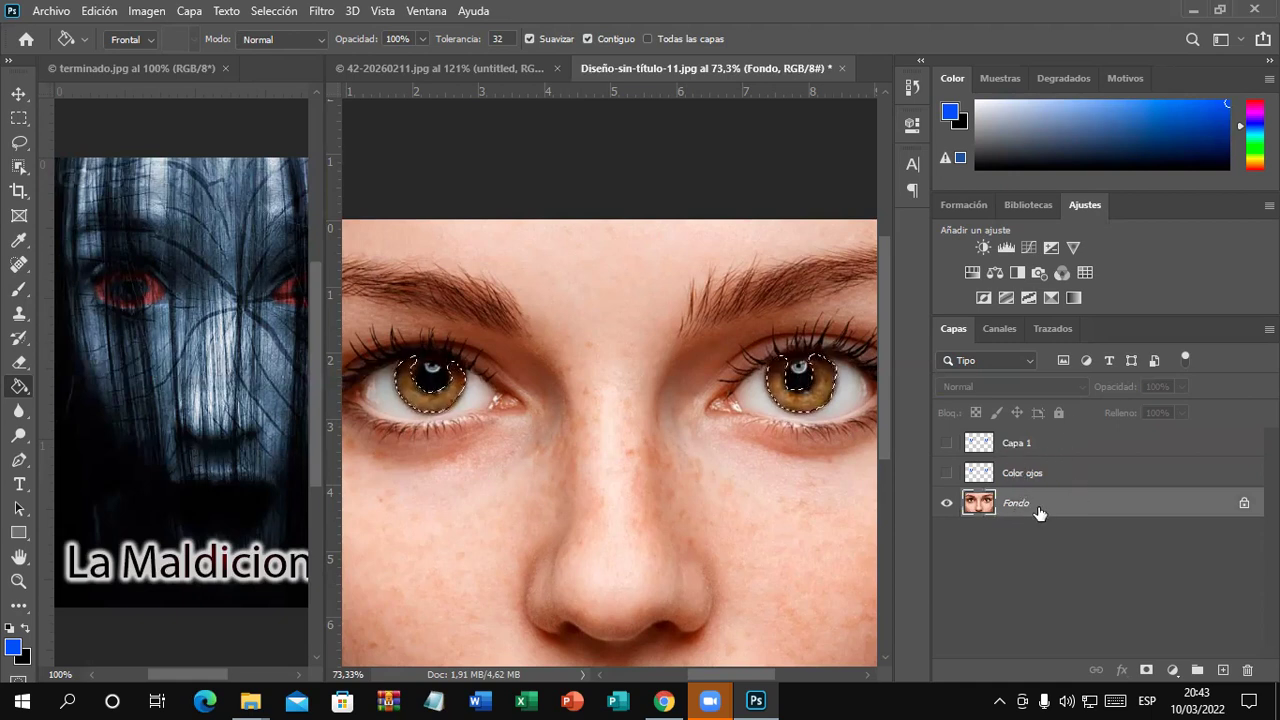
pyautogui.click(148, 11)
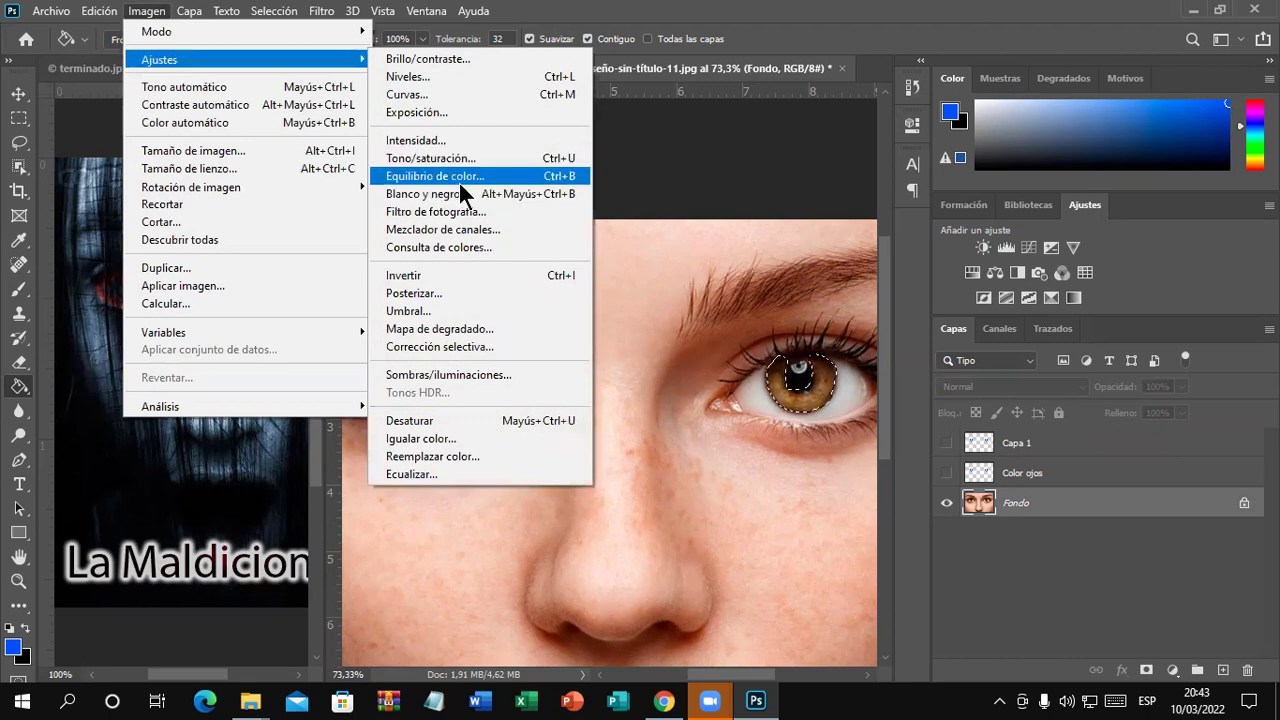
pyautogui.click(472, 160)
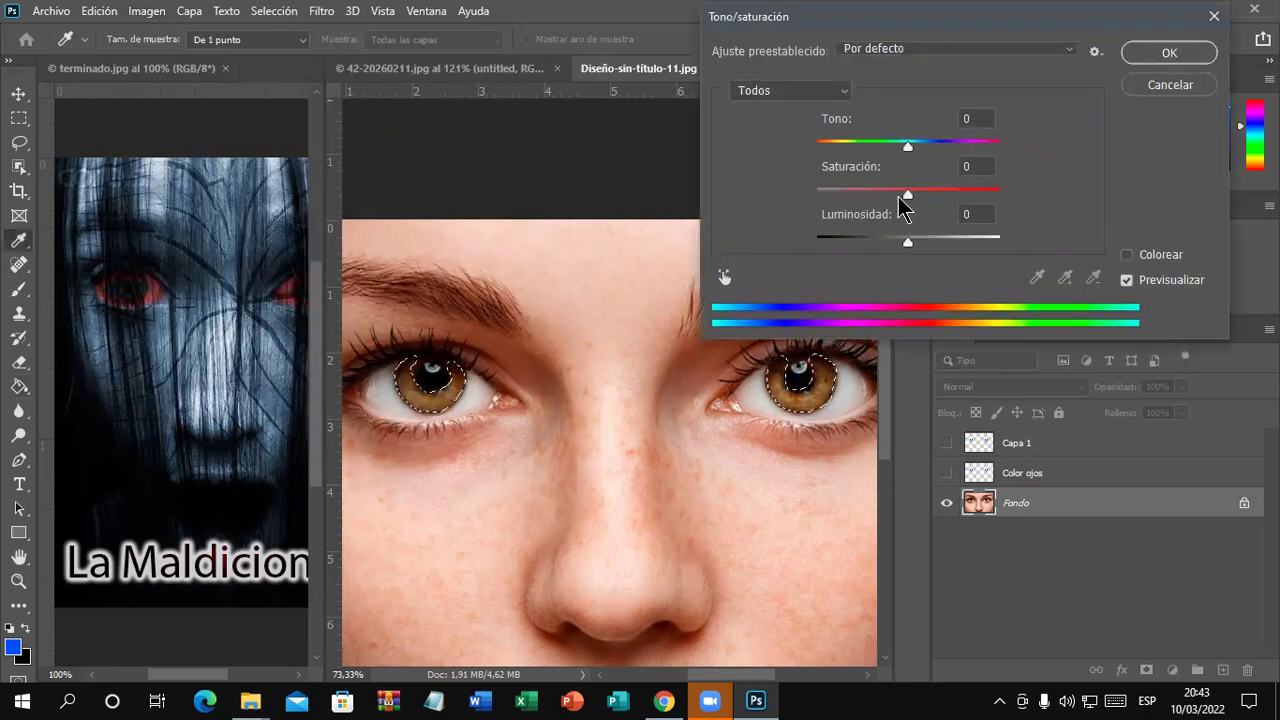
pyautogui.moveTo(907, 147)
pyautogui.mouseDown()
pyautogui.moveTo(836, 147)
pyautogui.moveTo(938, 147)
pyautogui.mouseUp()
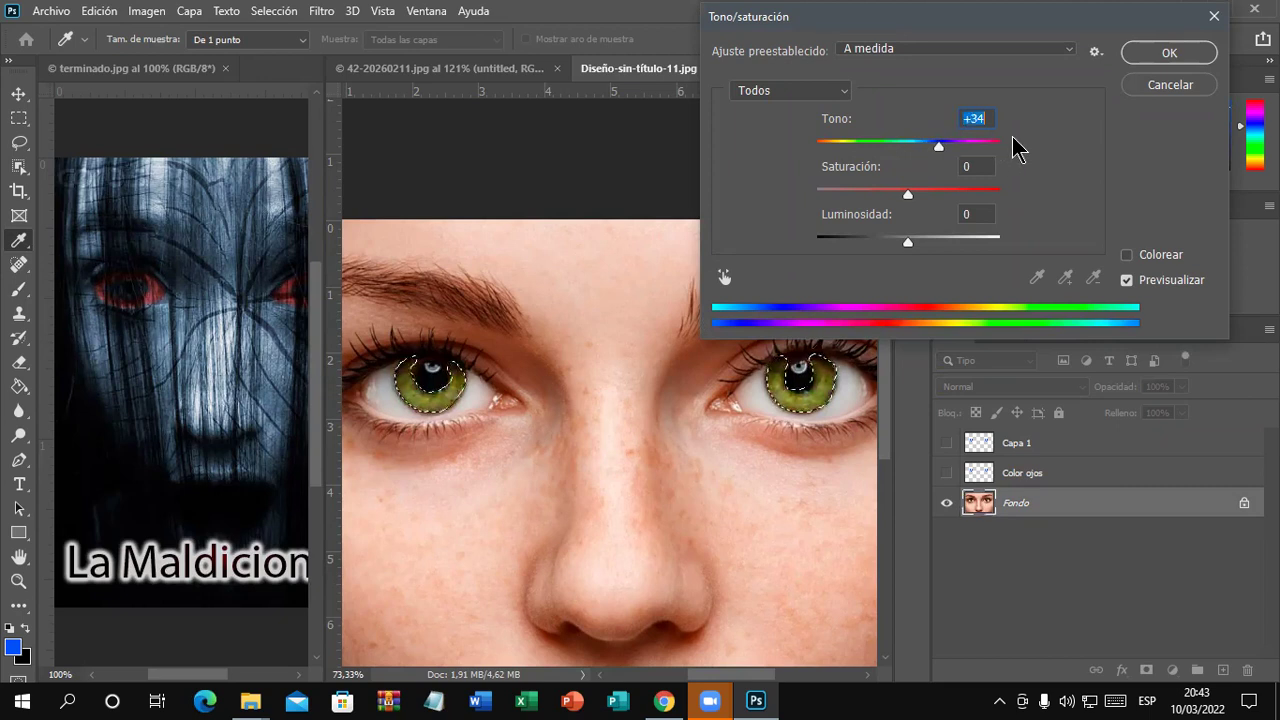
pyautogui.click(1155, 55)
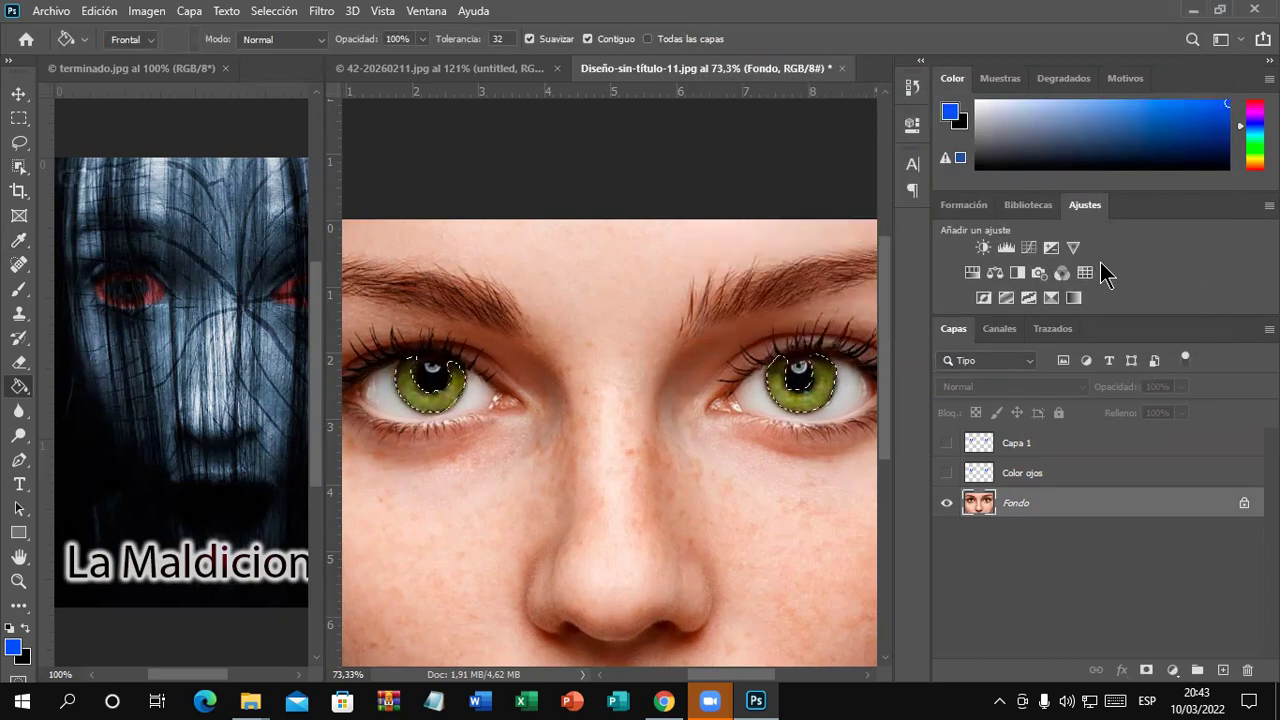
pyautogui.hotkey('ctrl', 'd')
pyautogui.scroll(-2, 717, 425)
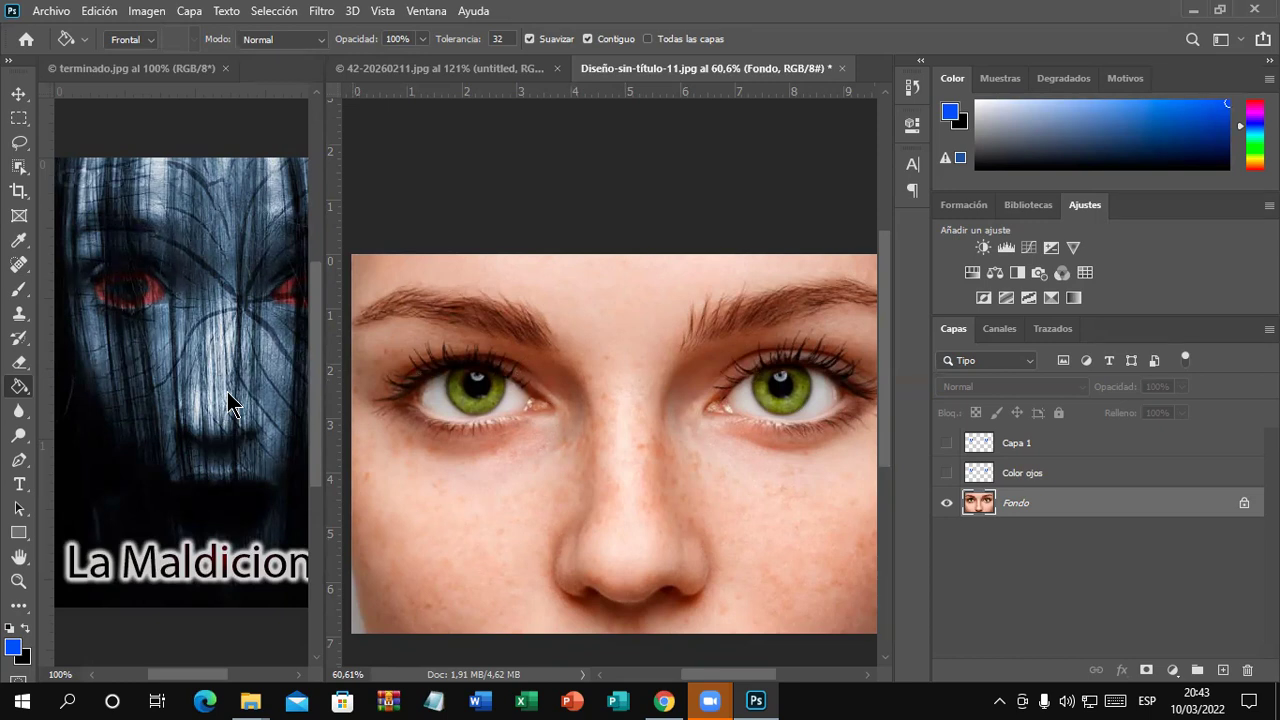
pyautogui.click(18, 94)
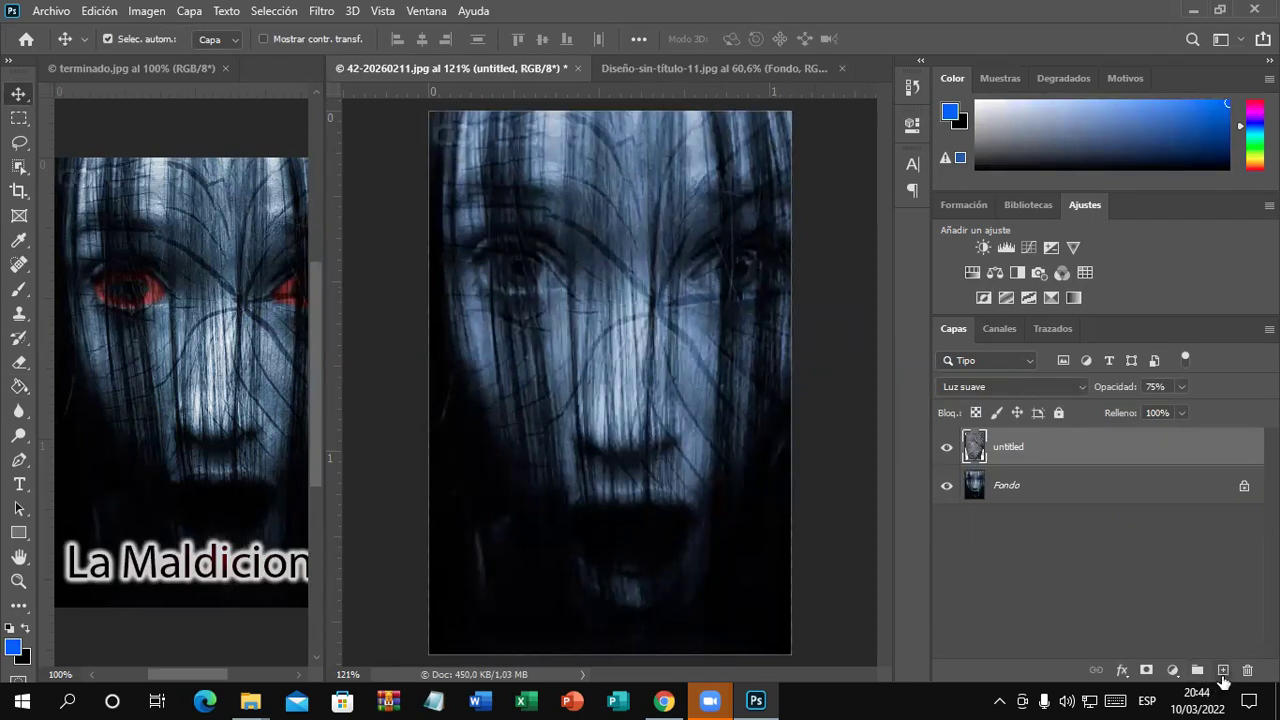
# - Add a new empty layer named Ojos and centre the eyes in view
pyautogui.click(190, 11)
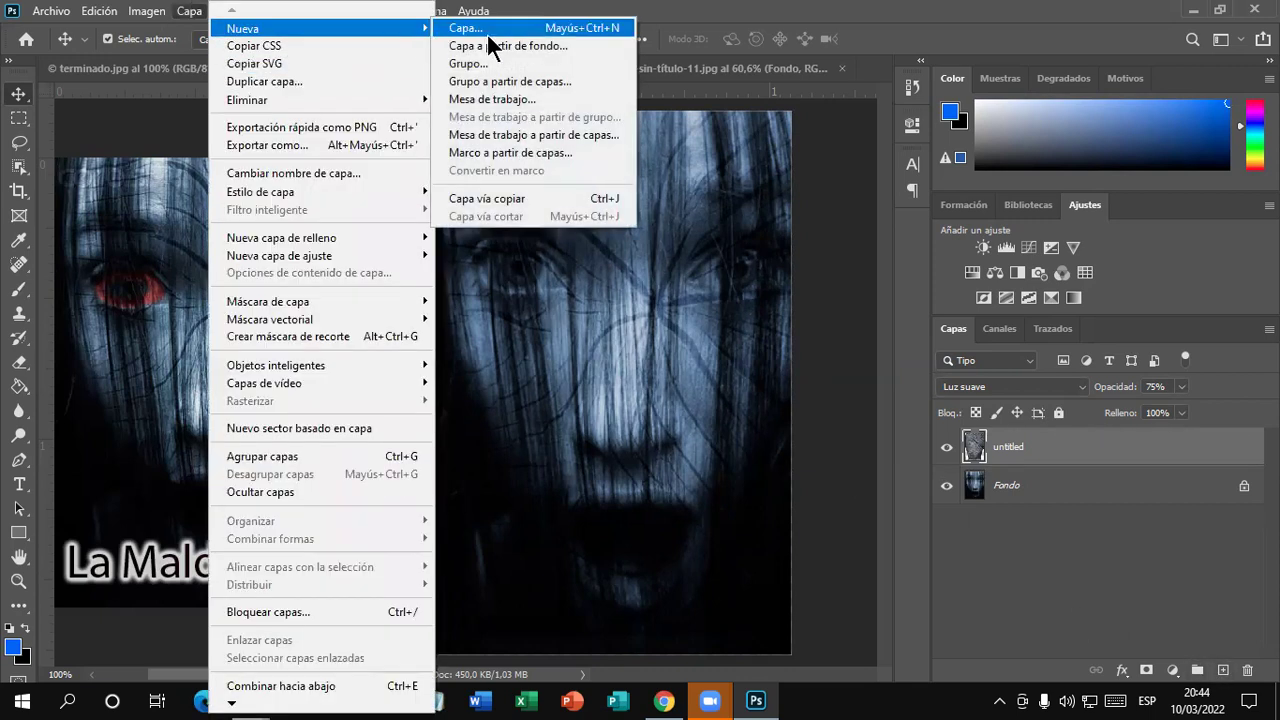
pyautogui.click(480, 30)
pyautogui.write('Ojos')
pyautogui.press('Return')
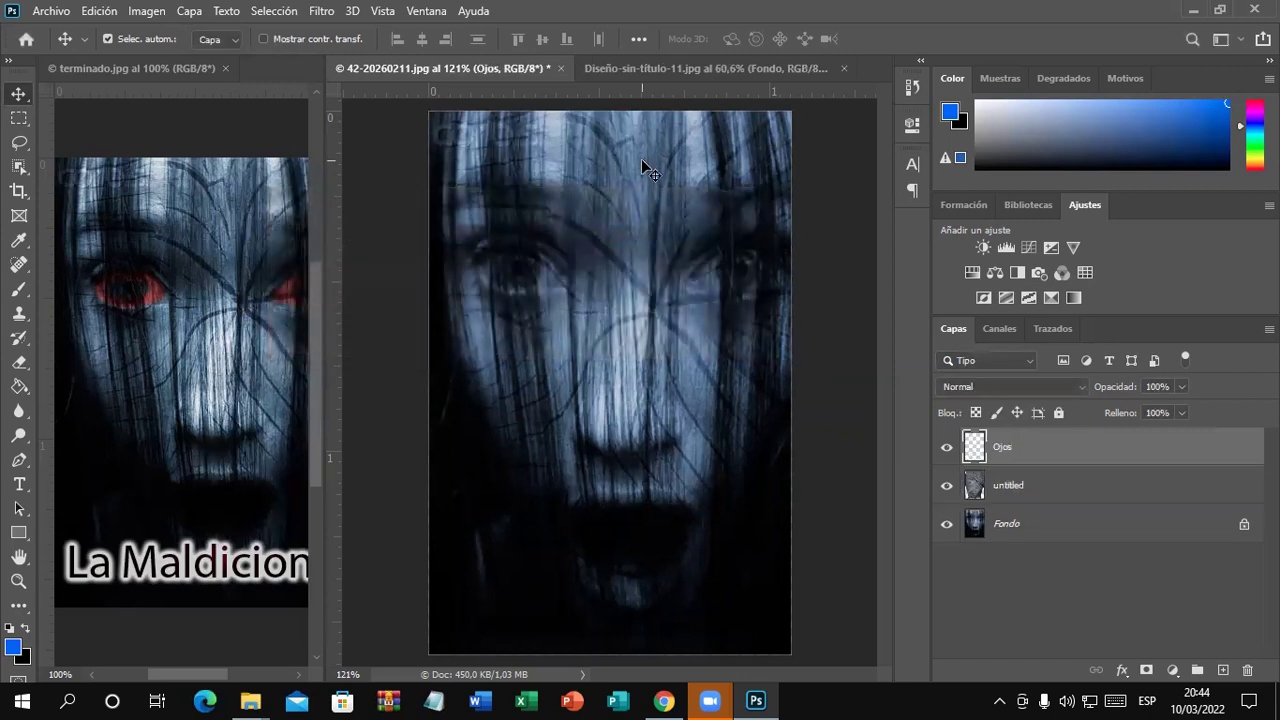
pyautogui.keyDown('alt'); pyautogui.scroll(2, 491, 266); pyautogui.keyUp('alt')
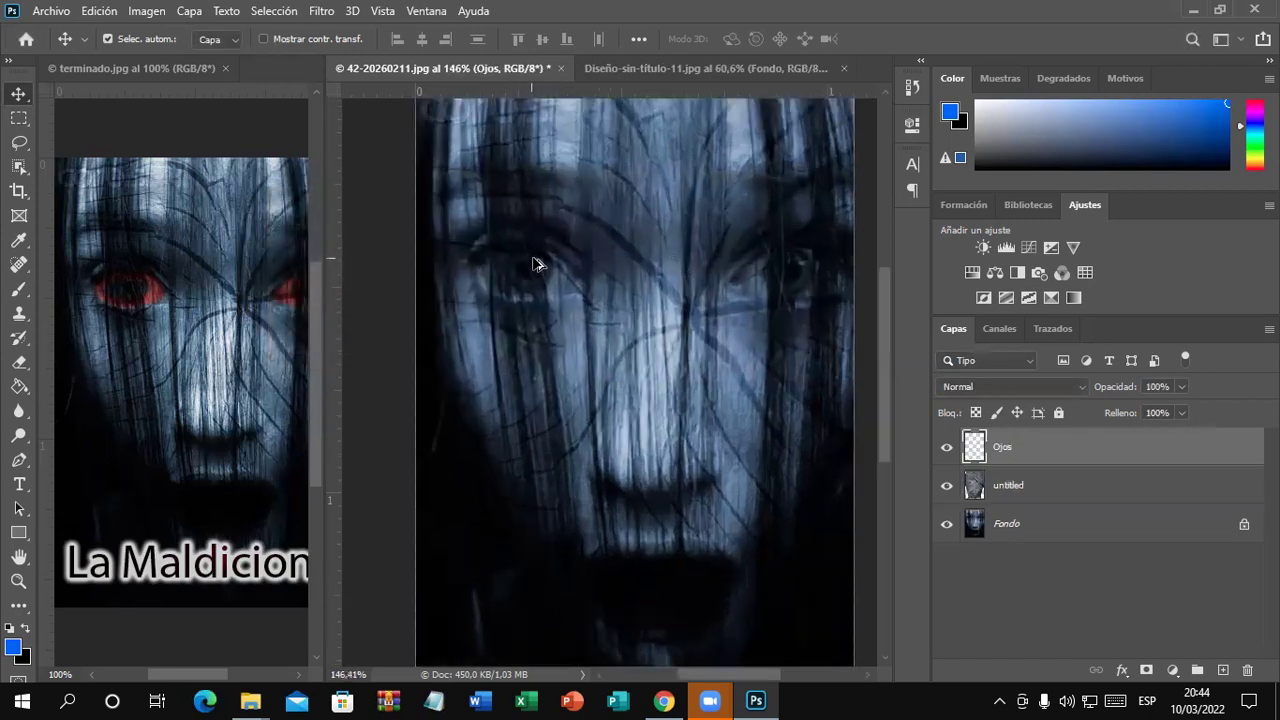
pyautogui.keyDown('alt'); pyautogui.scroll(1, 533, 264); pyautogui.keyUp('alt')
pyautogui.moveTo(663, 309); pyautogui.dragTo(625, 338)
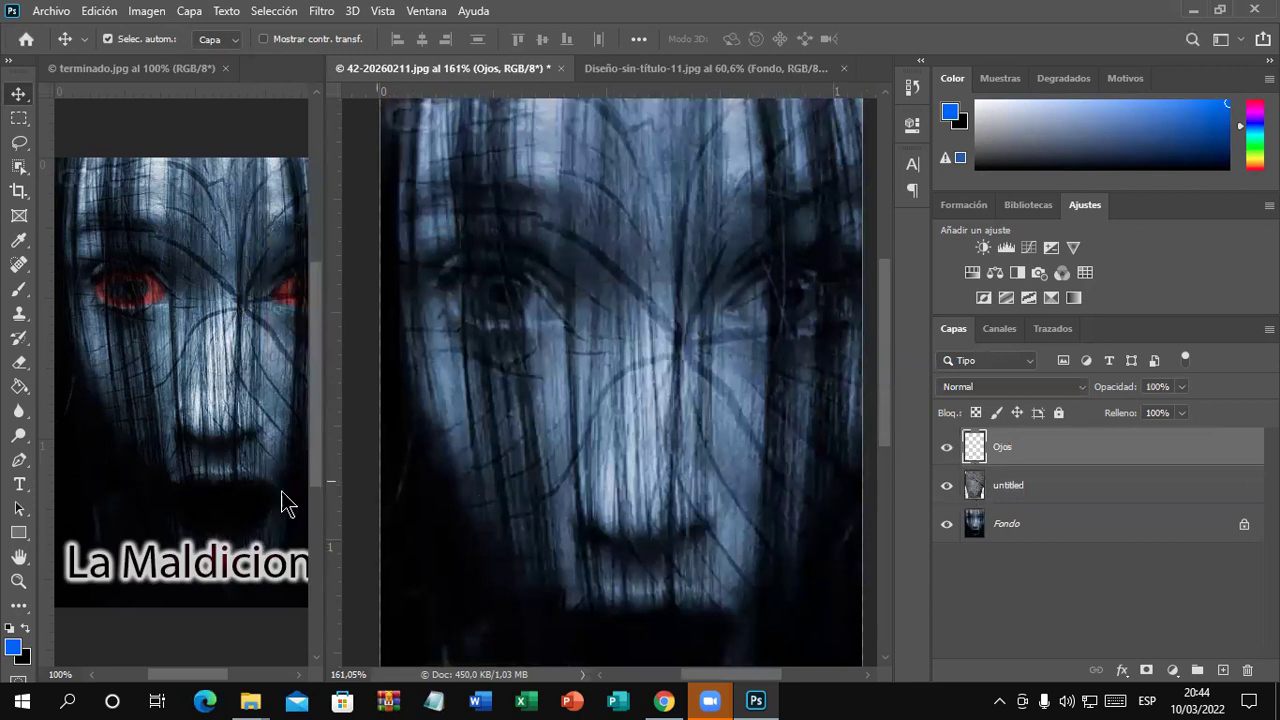
# - Set up the Brush tool with pure red ff0000 paint at 9 px size
pyautogui.click(18, 292)
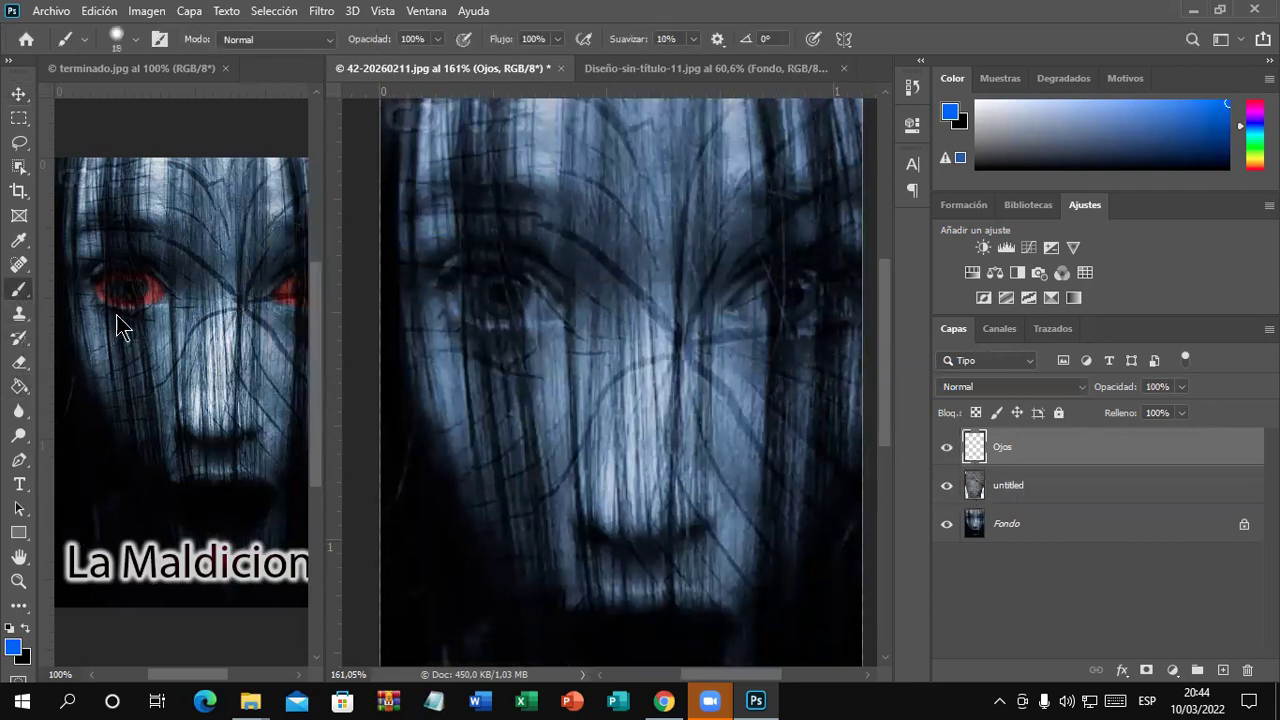
pyautogui.click(662, 514)
pyautogui.hotkey('ctrl', 'z')
pyautogui.click(18, 648)
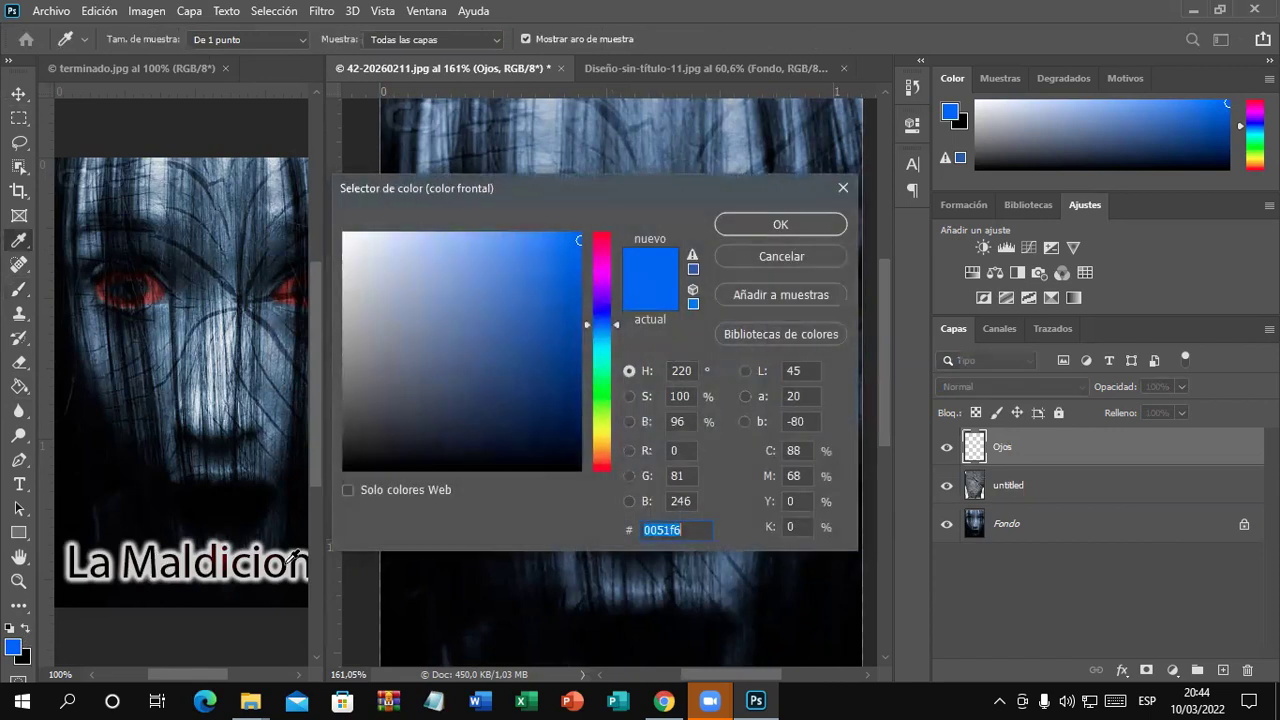
pyautogui.moveTo(600, 298)
pyautogui.mouseDown()
pyautogui.moveTo(611, 232)
pyautogui.moveTo(582, 231)
pyautogui.mouseUp()
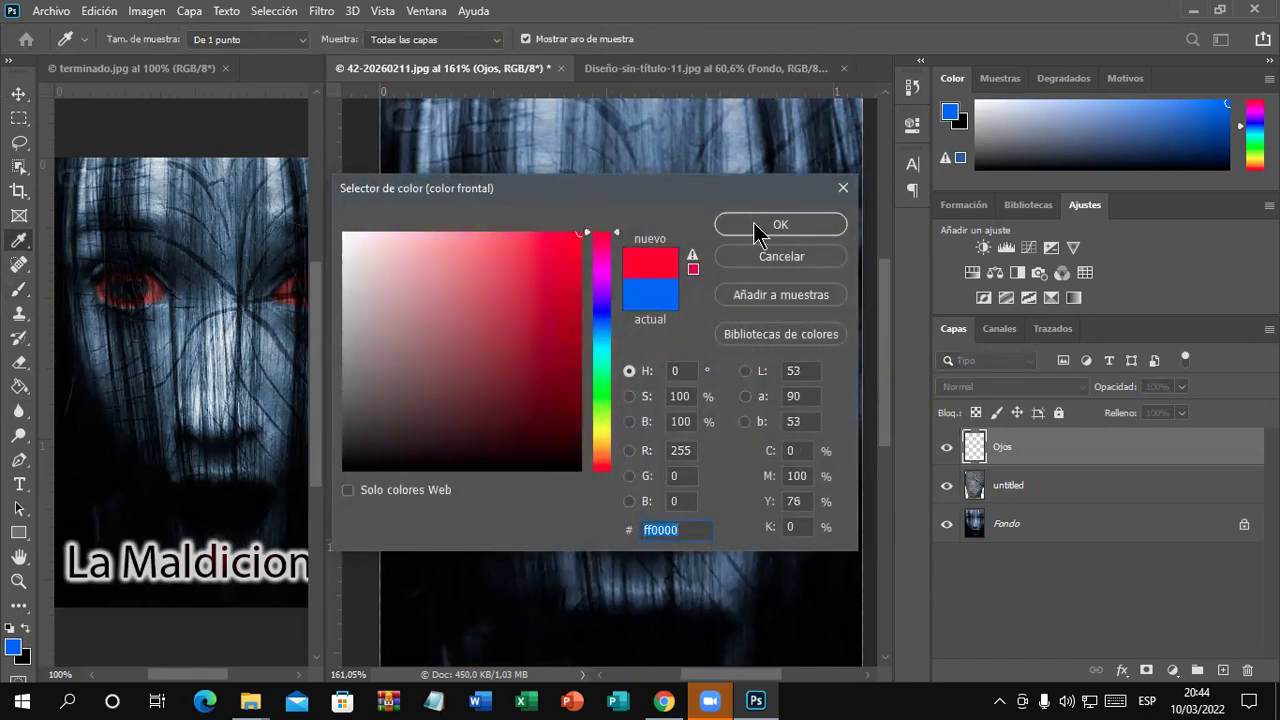
pyautogui.click(760, 224)
pyautogui.rightClick(567, 322)
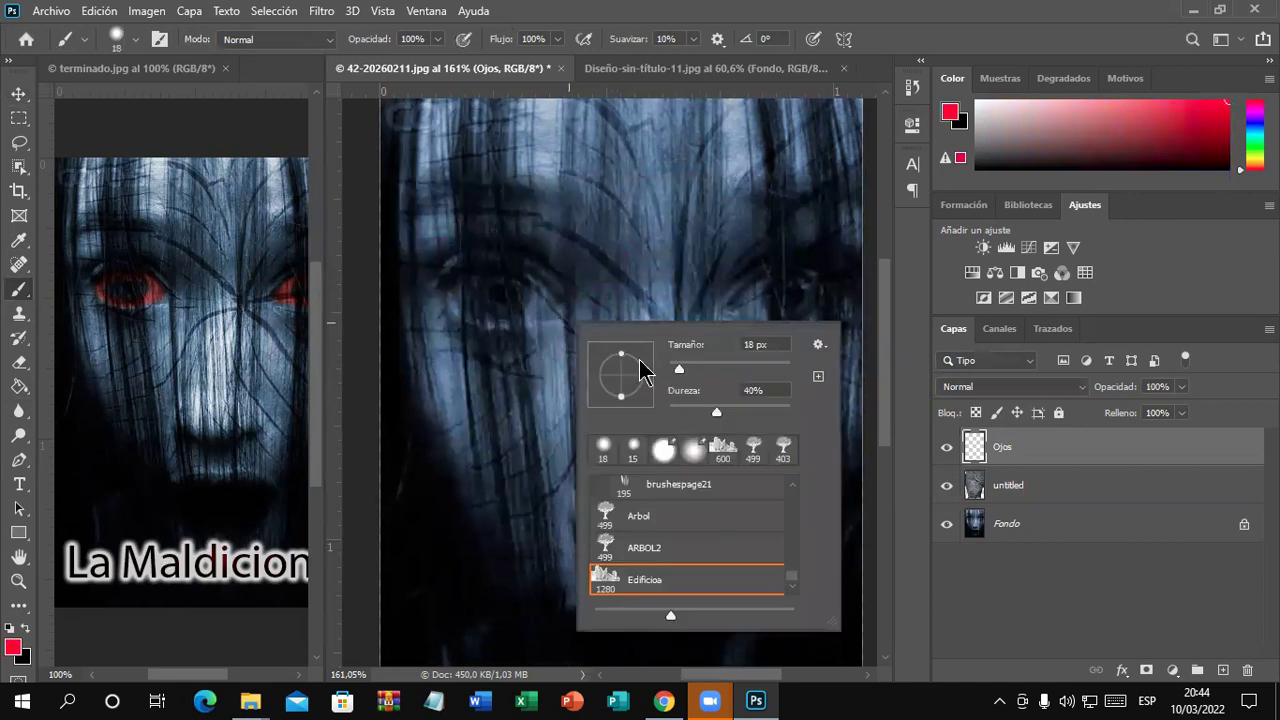
pyautogui.moveTo(677, 369); pyautogui.dragTo(673, 368)
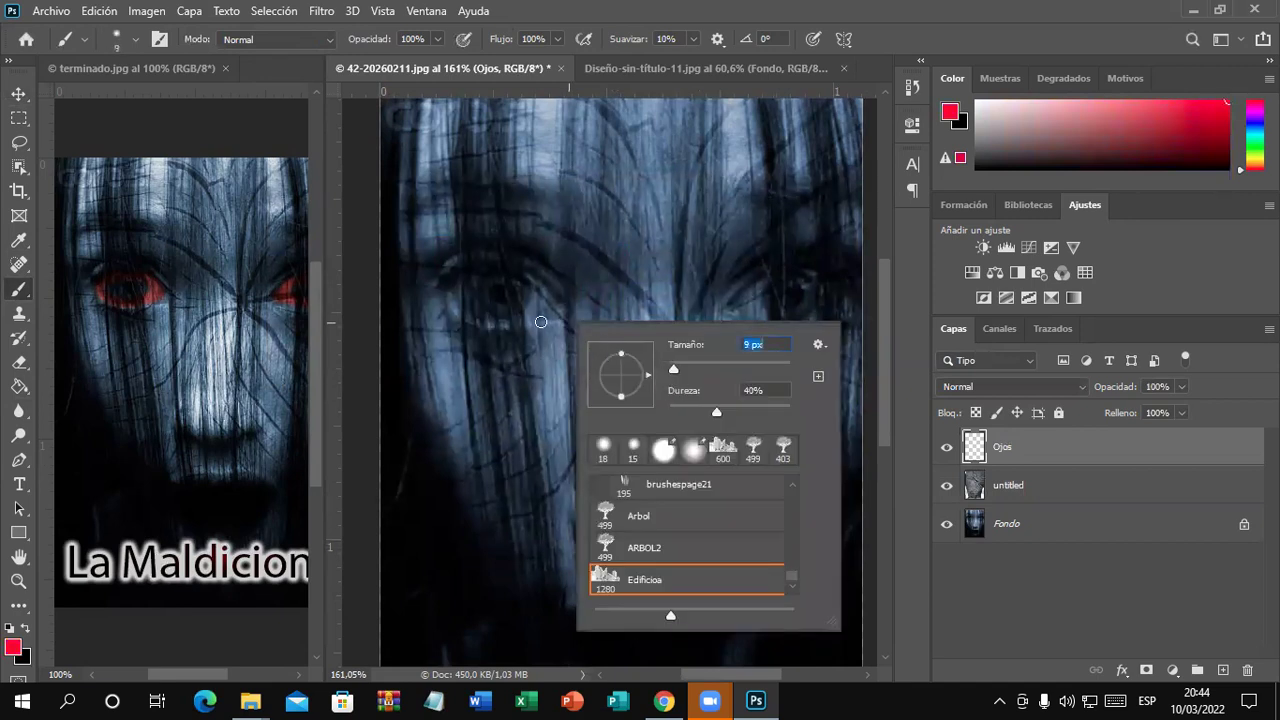
# - Paint thick red rings around the left and right eyes on Ojos, checking terminado.jpg for reference
pyautogui.moveTo(465, 281)
pyautogui.mouseDown()
pyautogui.moveTo(449, 286)
pyautogui.moveTo(463, 310)
pyautogui.moveTo(474, 276)
pyautogui.moveTo(465, 305)
pyautogui.moveTo(512, 322)
pyautogui.moveTo(540, 295)
pyautogui.moveTo(535, 277)
pyautogui.moveTo(550, 313)
pyautogui.moveTo(530, 318)
pyautogui.moveTo(548, 300)
pyautogui.moveTo(522, 320)
pyautogui.mouseUp()
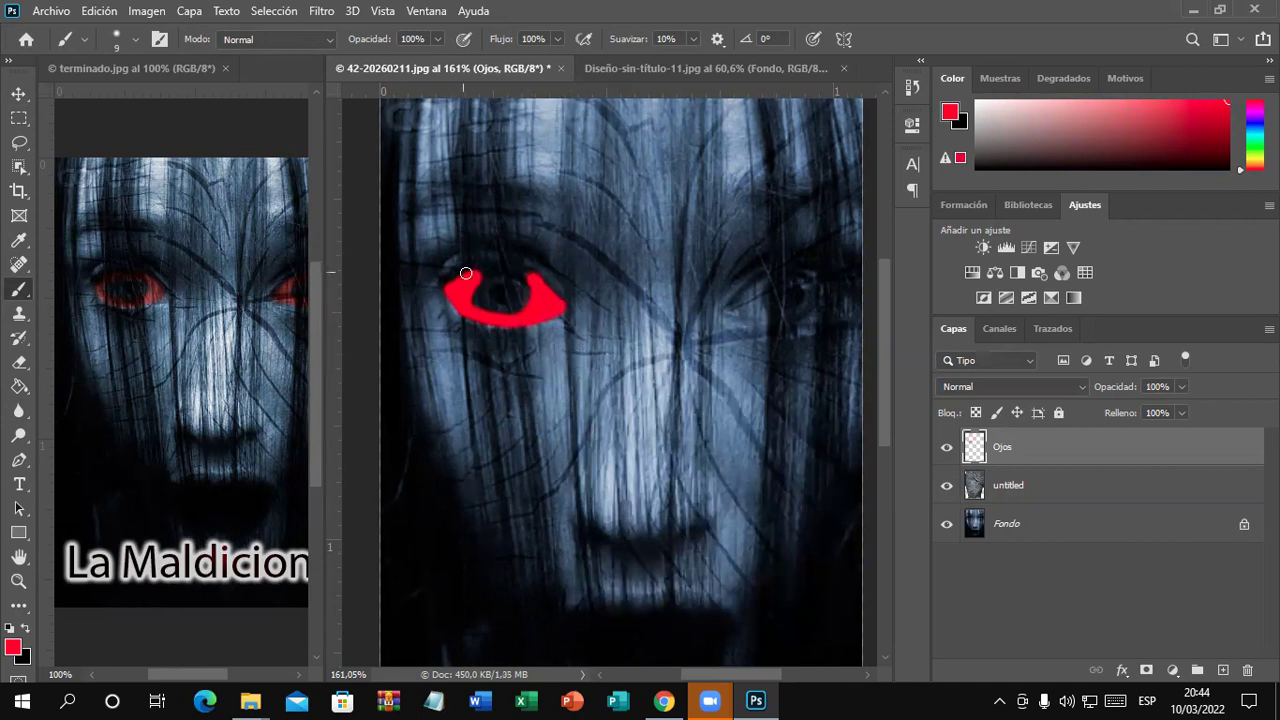
pyautogui.moveTo(473, 271); pyautogui.dragTo(529, 279)
pyautogui.hscroll(3, 700, 390)
pyautogui.moveTo(616, 309)
pyautogui.mouseDown()
pyautogui.moveTo(640, 282)
pyautogui.moveTo(631, 294)
pyautogui.moveTo(645, 318)
pyautogui.moveTo(696, 320)
pyautogui.mouseUp()
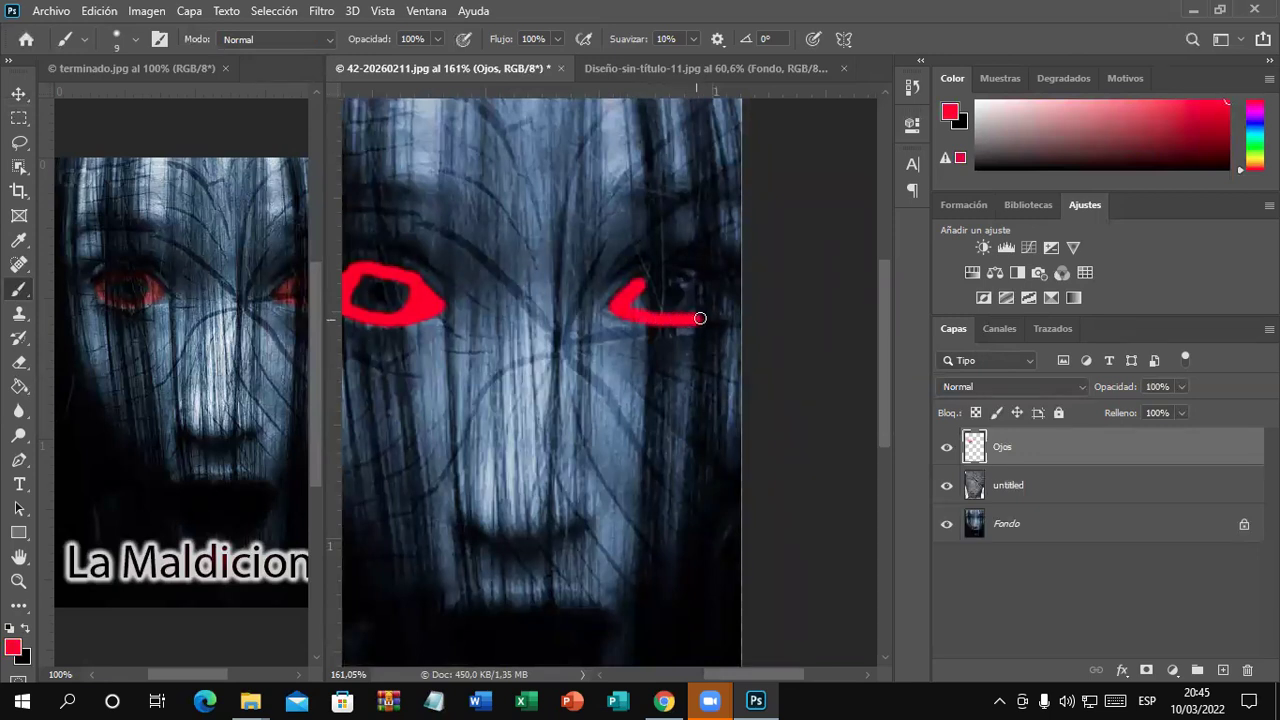
pyautogui.click(222, 358)
pyautogui.moveTo(240, 355); pyautogui.dragTo(177, 354)
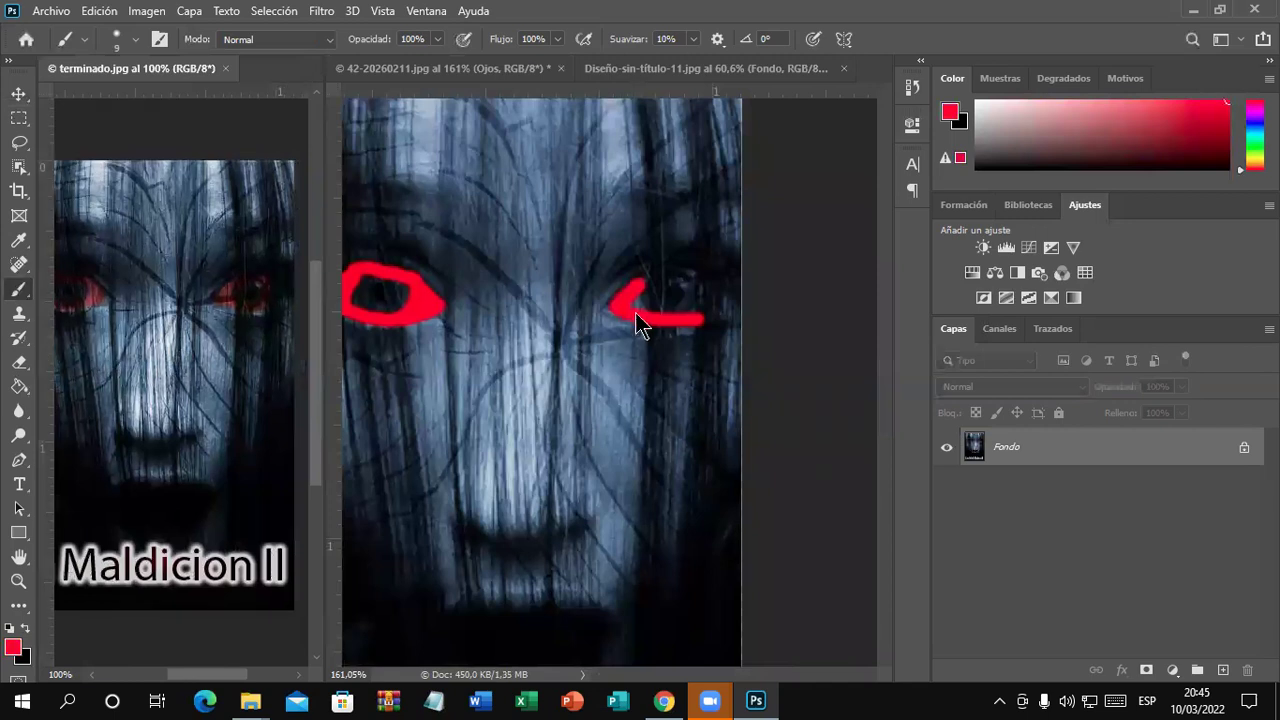
pyautogui.click(635, 279)
pyautogui.moveTo(635, 279)
pyautogui.mouseDown()
pyautogui.moveTo(706, 290)
pyautogui.moveTo(700, 318)
pyautogui.moveTo(648, 323)
pyautogui.moveTo(637, 297)
pyautogui.moveTo(640, 312)
pyautogui.moveTo(681, 320)
pyautogui.moveTo(702, 292)
pyautogui.moveTo(668, 273)
pyautogui.mouseUp()
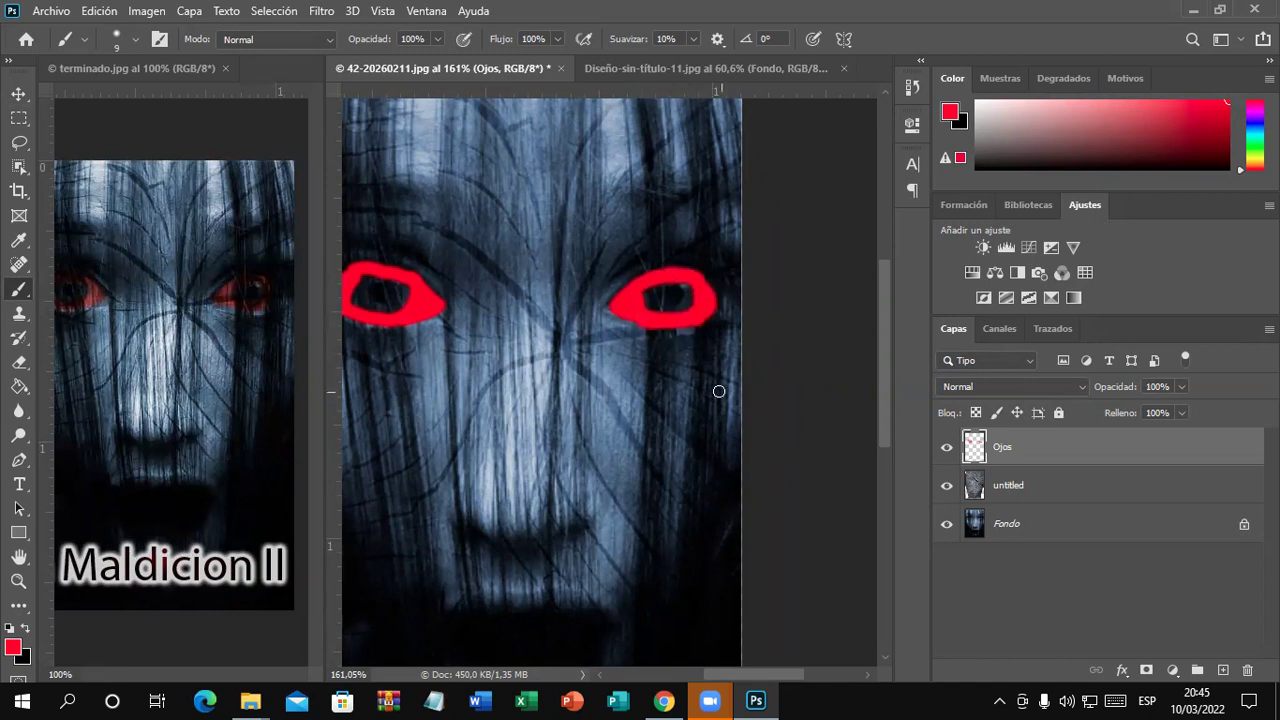
pyautogui.scroll(-1, 620, 385)
pyautogui.scroll(-1, 620, 378)
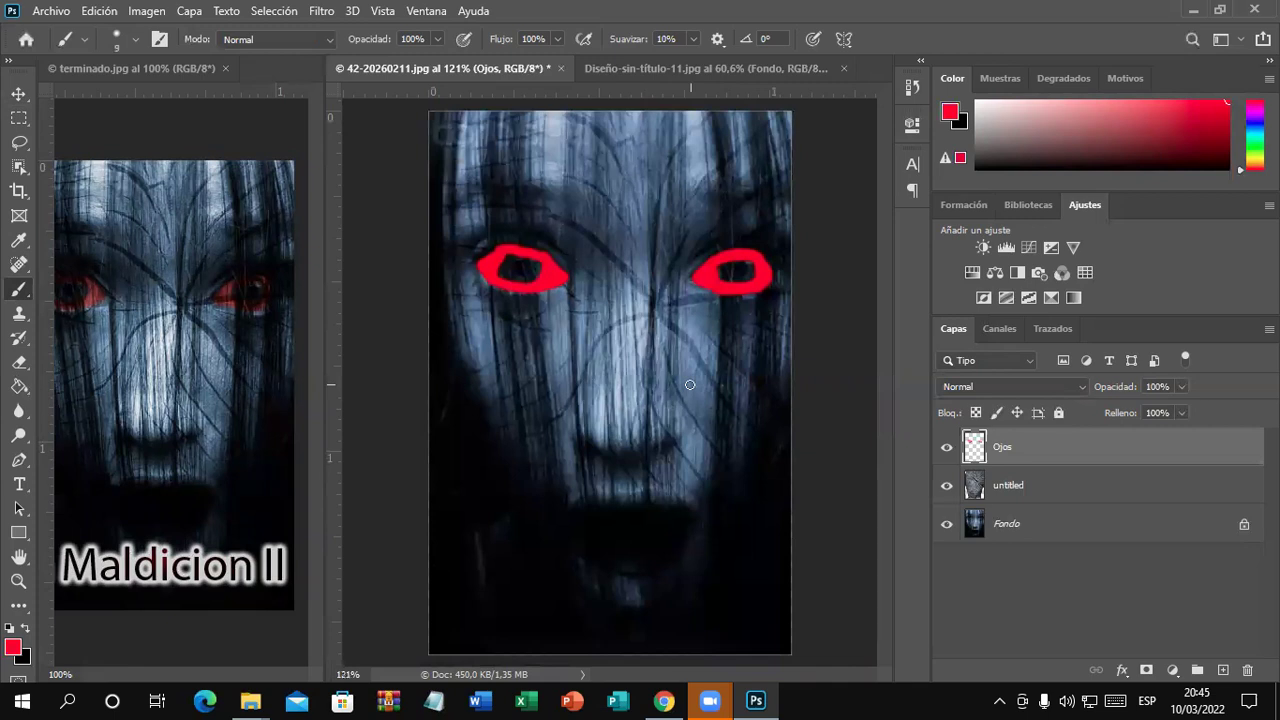
# - Try Oscurecer, Multiplicar, Color más oscuro and Aclarar blends on the Ojos layer
pyautogui.click(1076, 388)
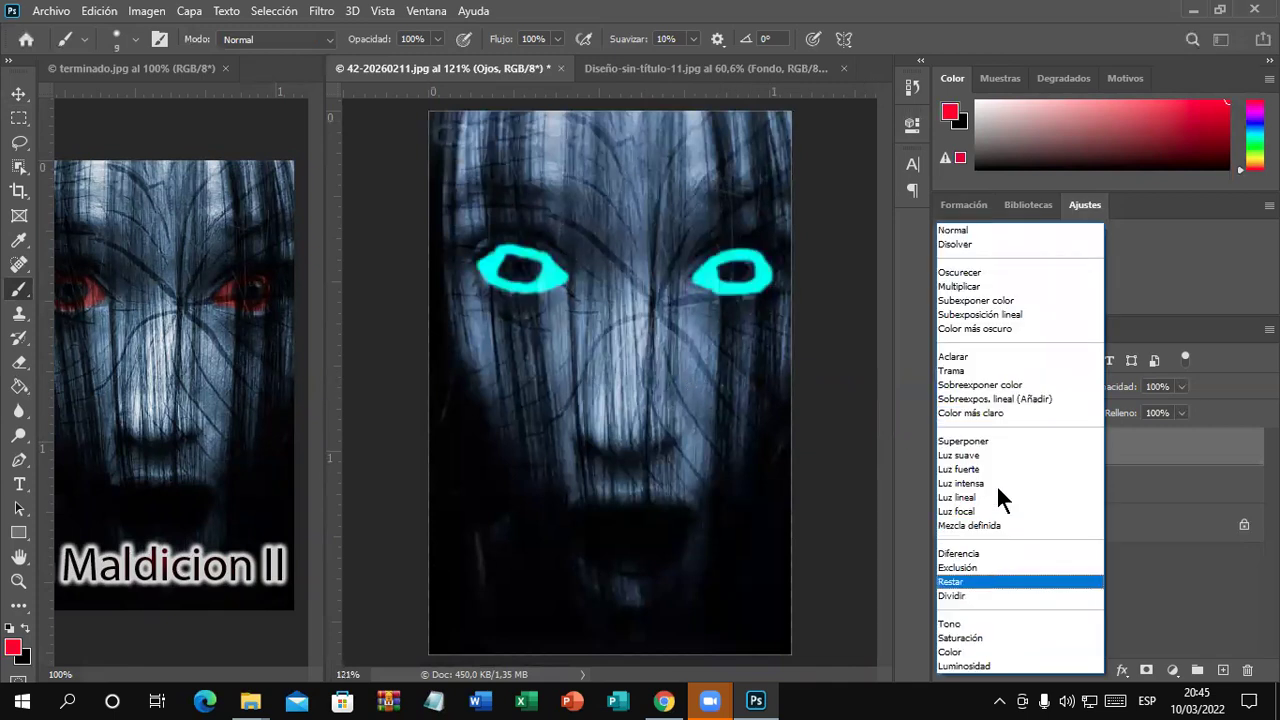
pyautogui.click(977, 272)
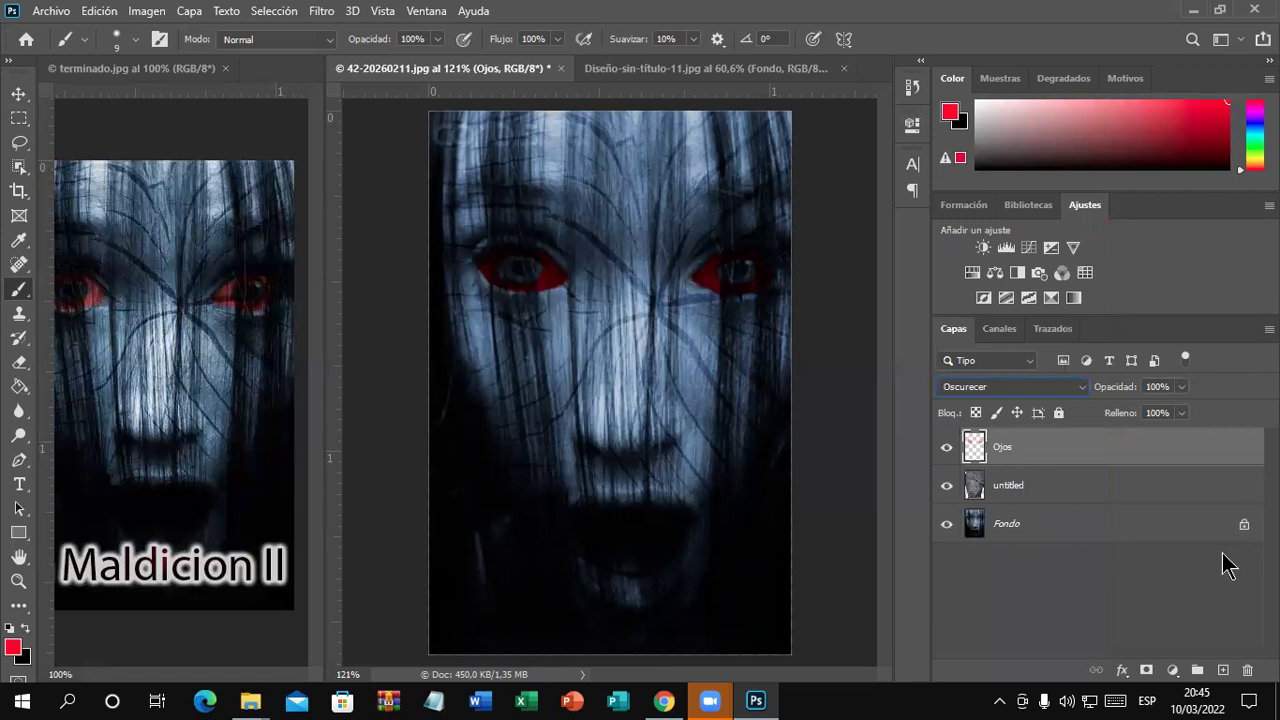
pyautogui.press('Down')
pyautogui.press('Down')
pyautogui.press('Down')
pyautogui.press('Down')
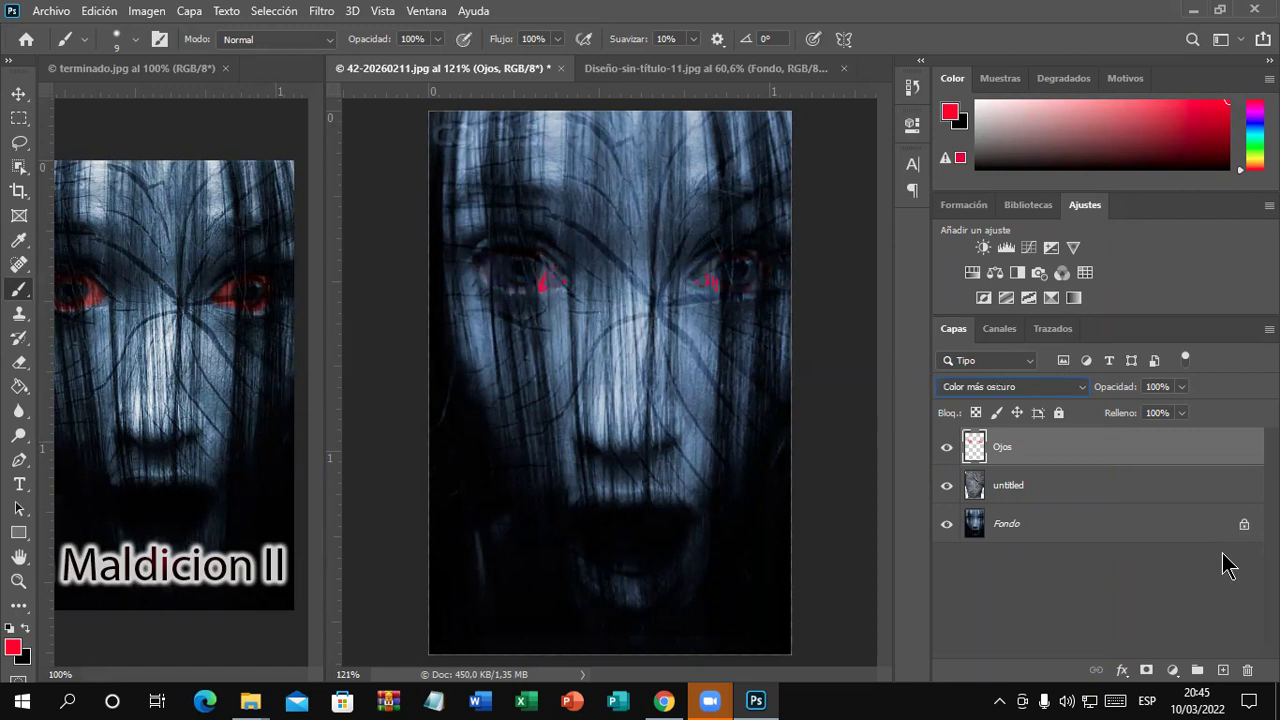
pyautogui.press('Down')
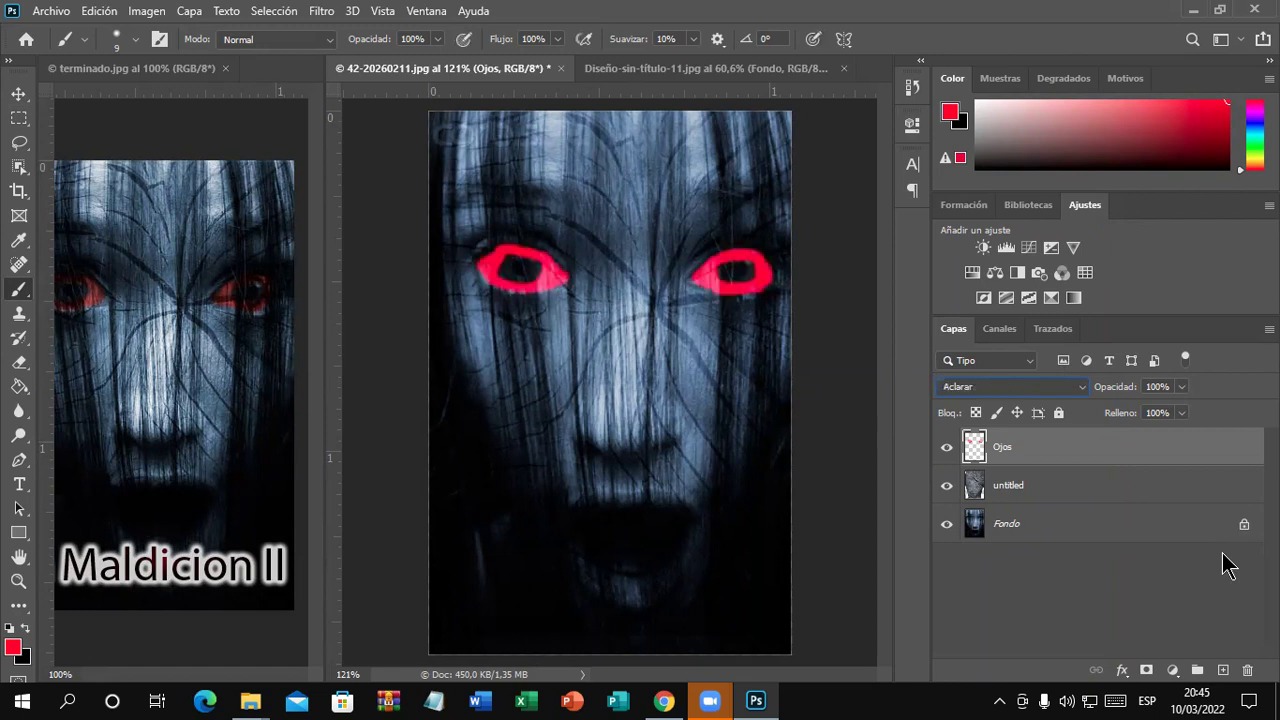
pyautogui.press('Down')
pyautogui.press('Down')
pyautogui.press('Down')
pyautogui.press('Down')
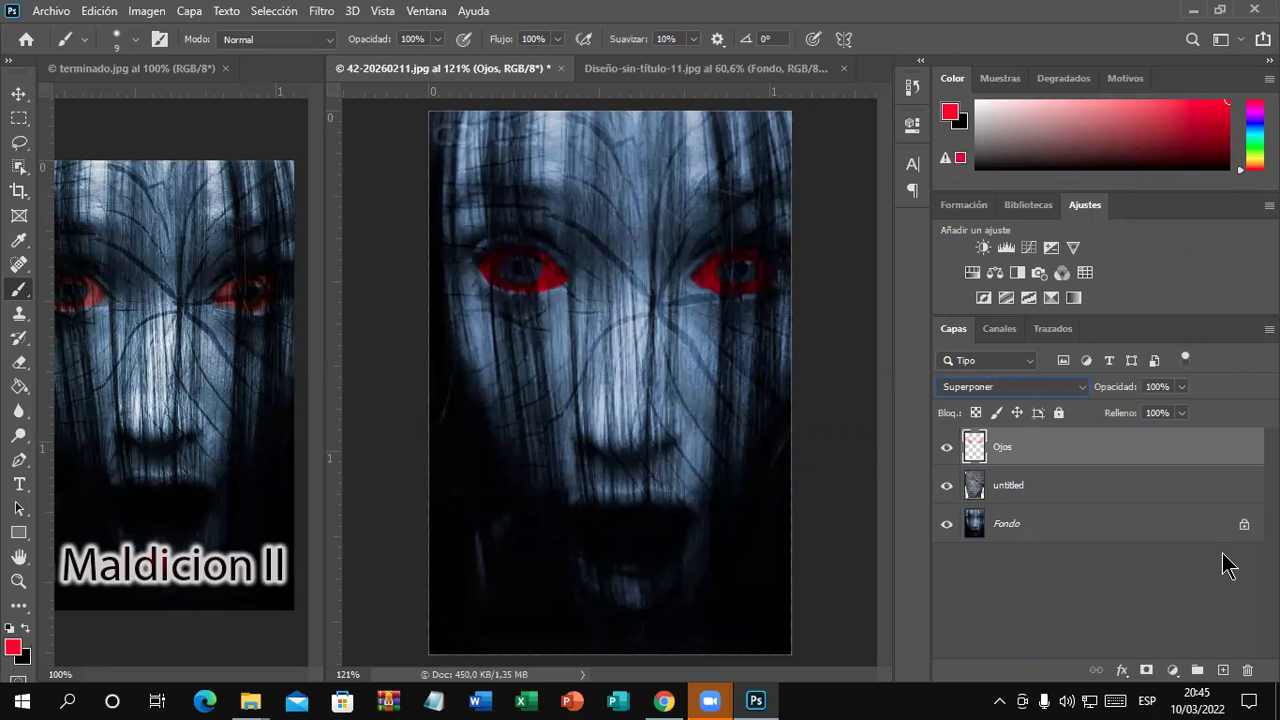
# - Set the Ojos layer to 100% opacity and cycle from Superponer and Luz suave to Tono
pyautogui.click(1181, 387)
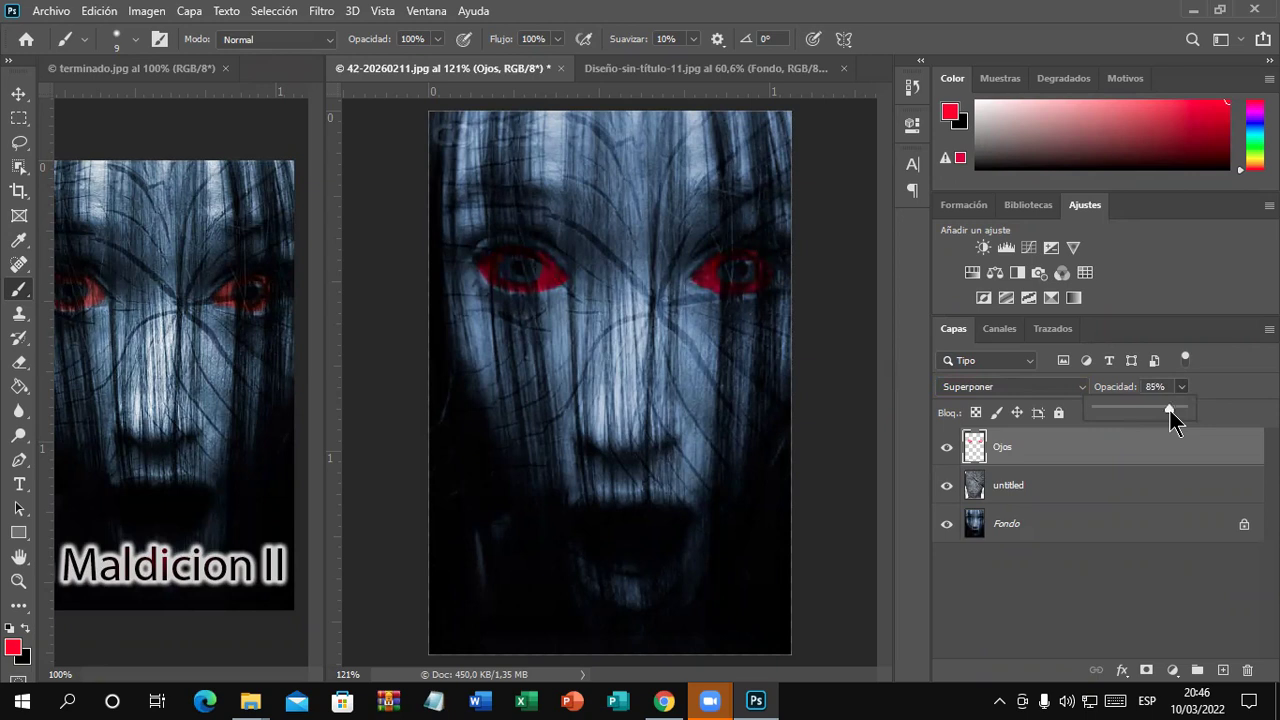
pyautogui.moveTo(1170, 410); pyautogui.dragTo(1206, 416)
pyautogui.click(1068, 386)
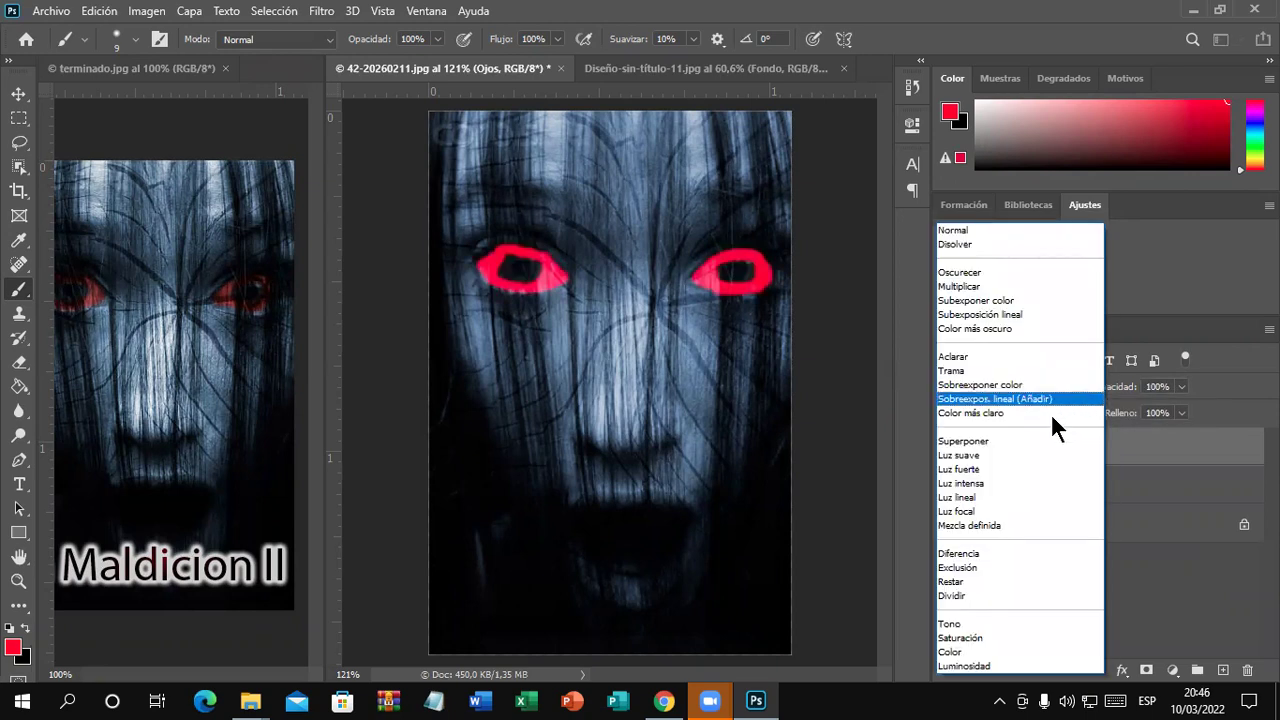
pyautogui.click(1035, 441)
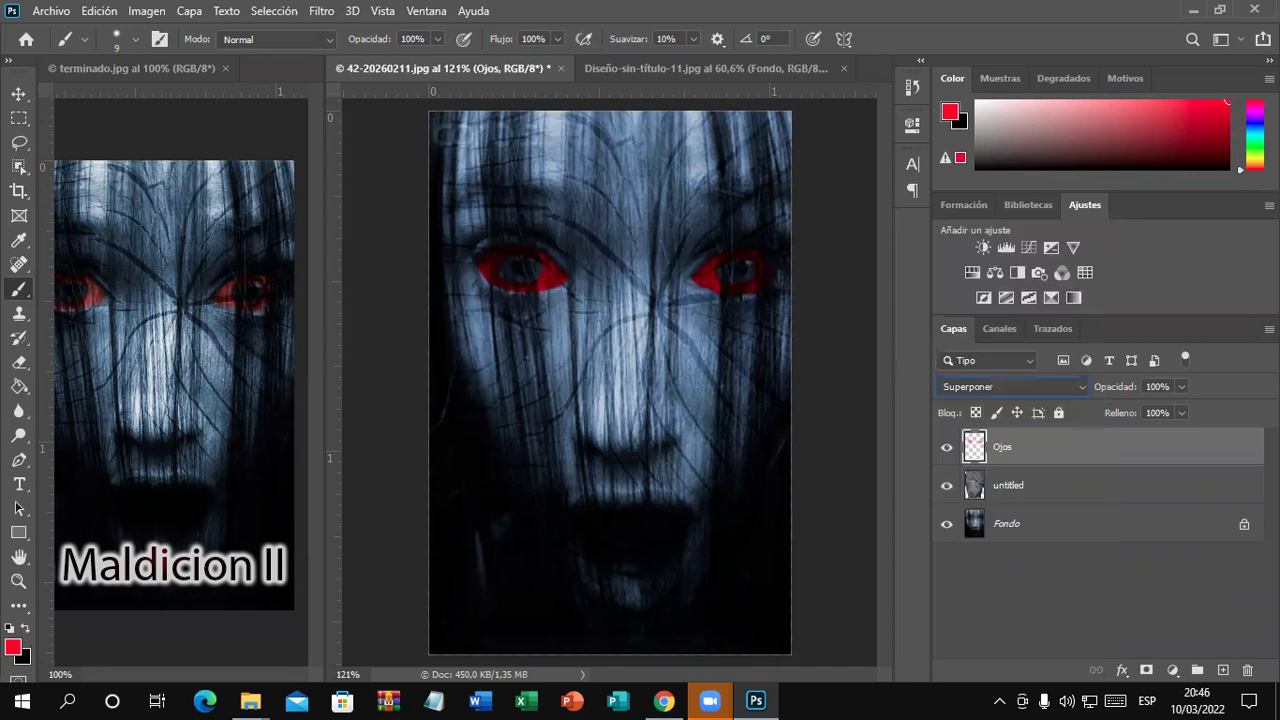
pyautogui.press('Down')
pyautogui.press('Down')
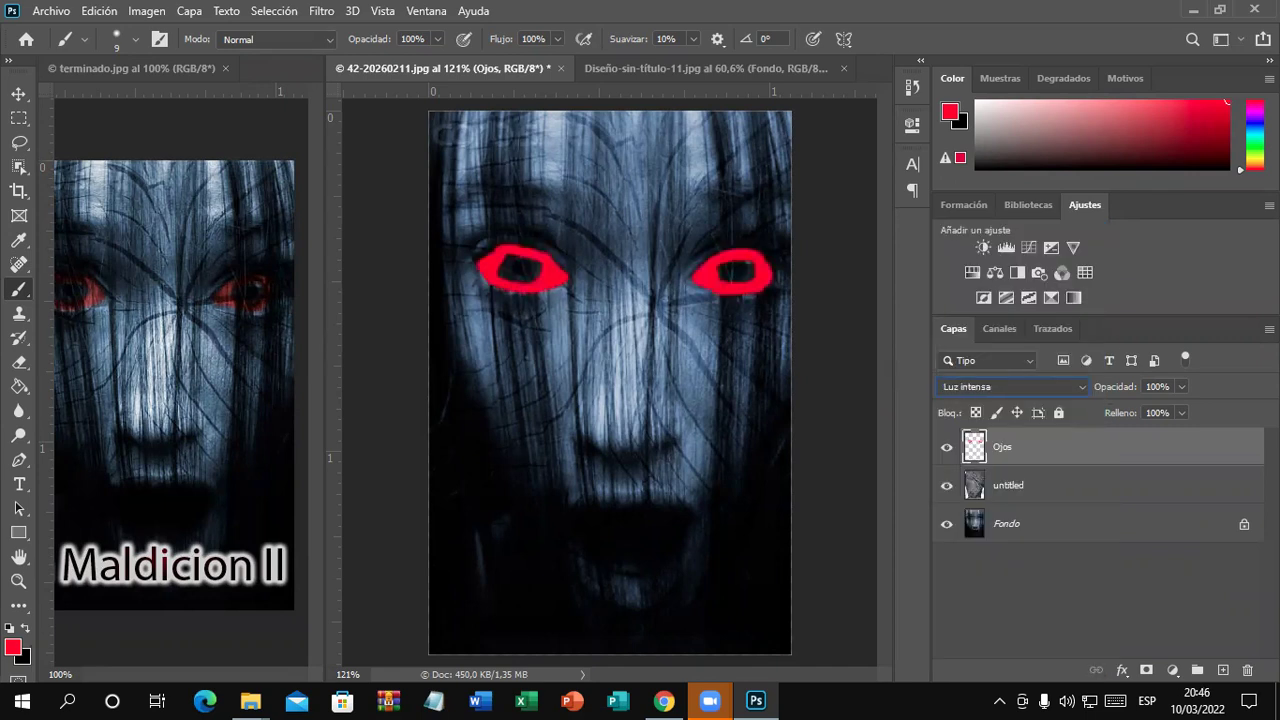
pyautogui.press('Down')
pyautogui.press('Down')
pyautogui.press('Down')
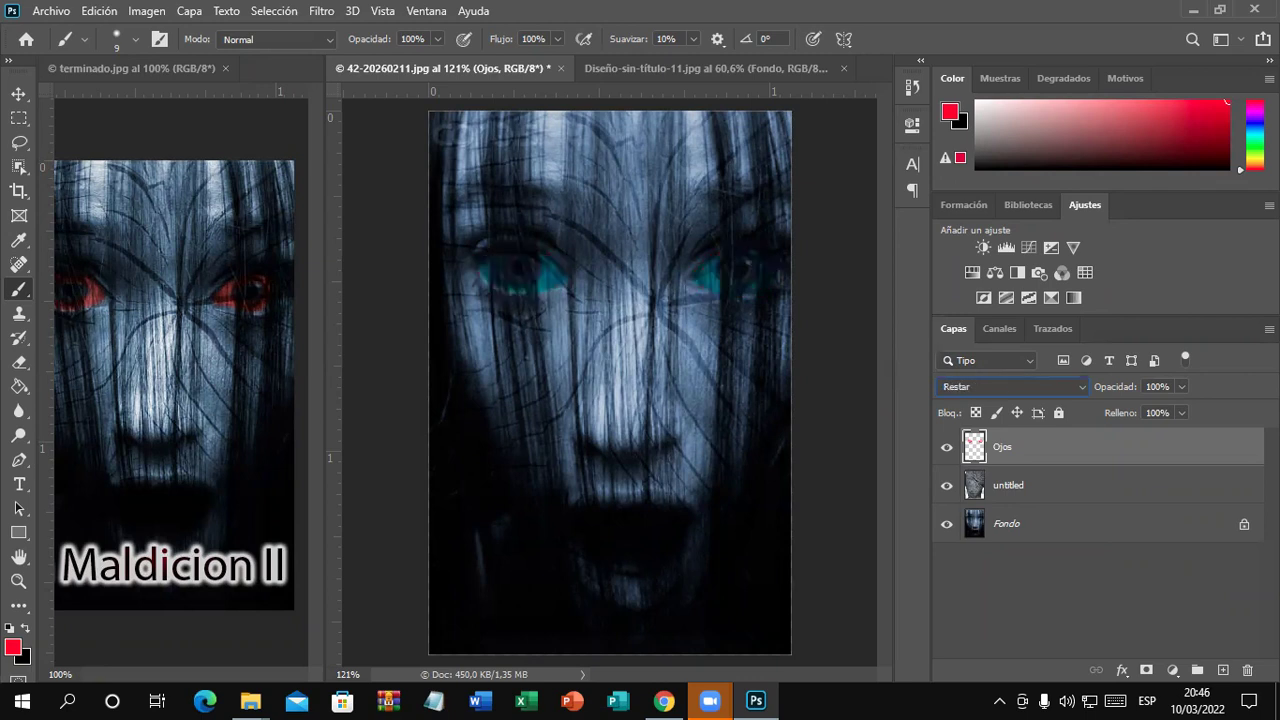
pyautogui.press('Down')
pyautogui.press('Down')
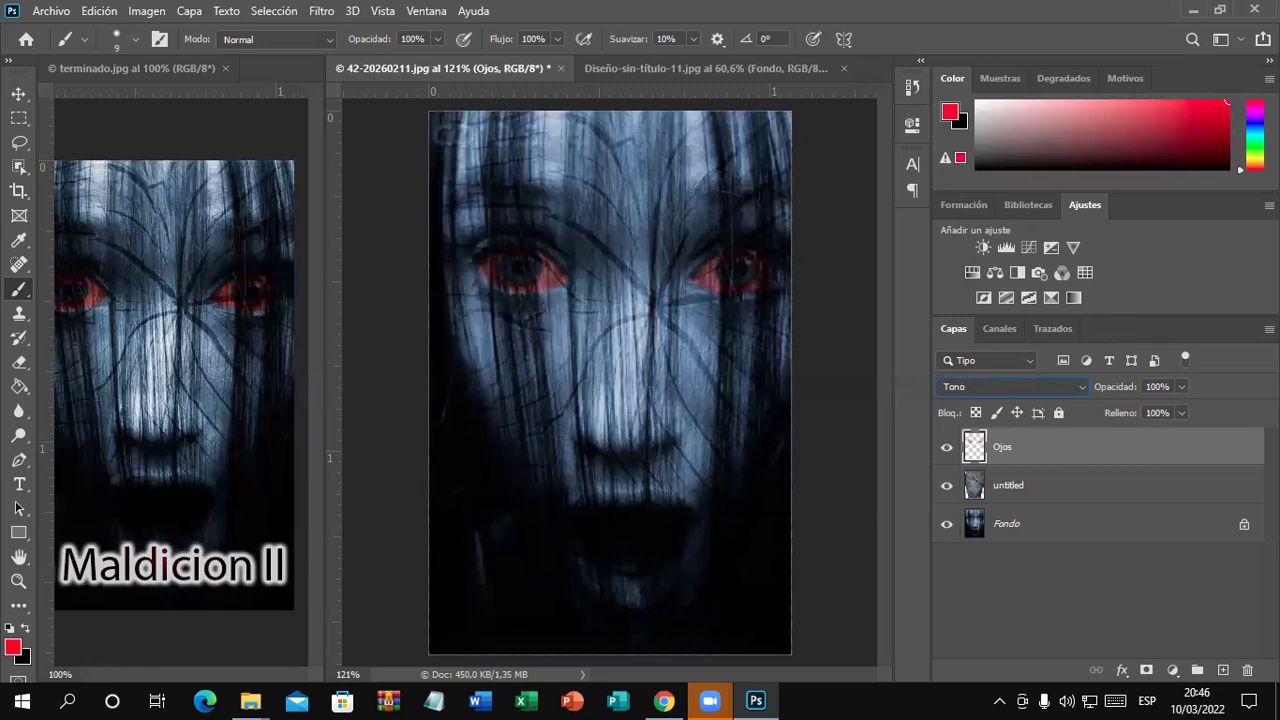
pyautogui.click(18, 94)
pyautogui.scroll(-1, 624, 322)
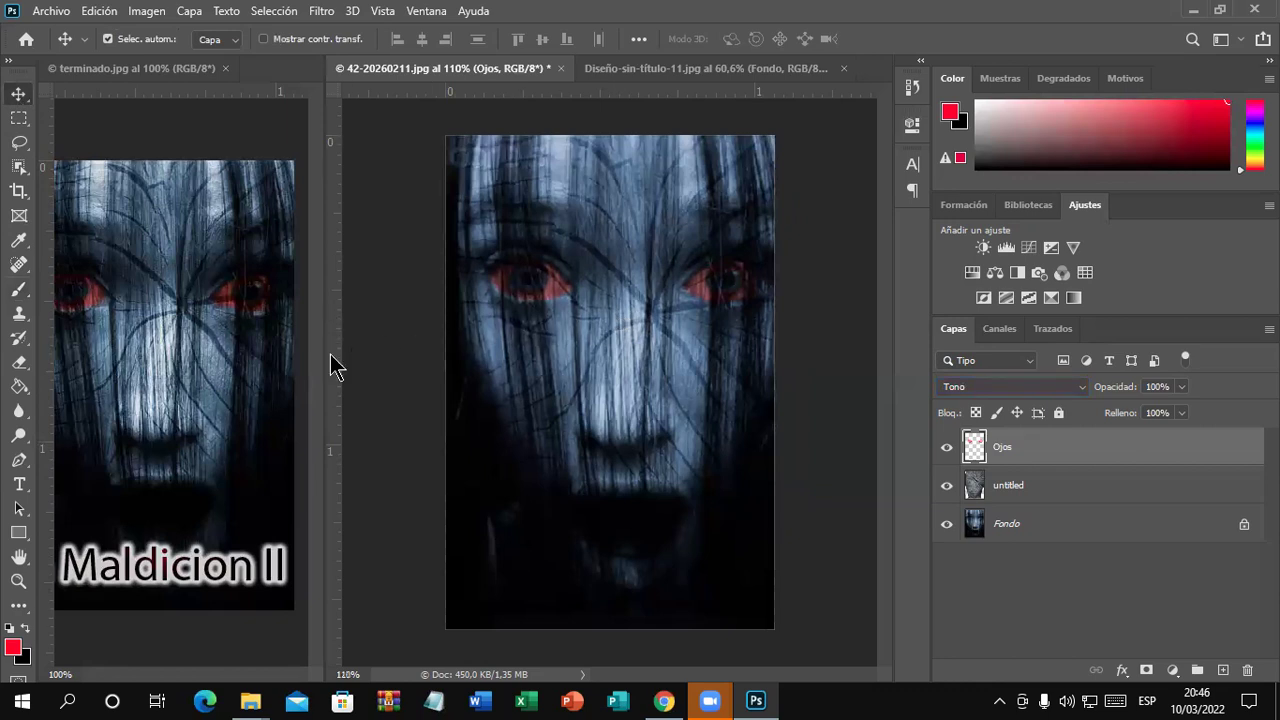
# - Pan across the terminado.jpg reference poster to study its title, then pick the Horizontal Type tool
pyautogui.click(232, 368)
pyautogui.moveTo(224, 366); pyautogui.dragTo(449, 373)
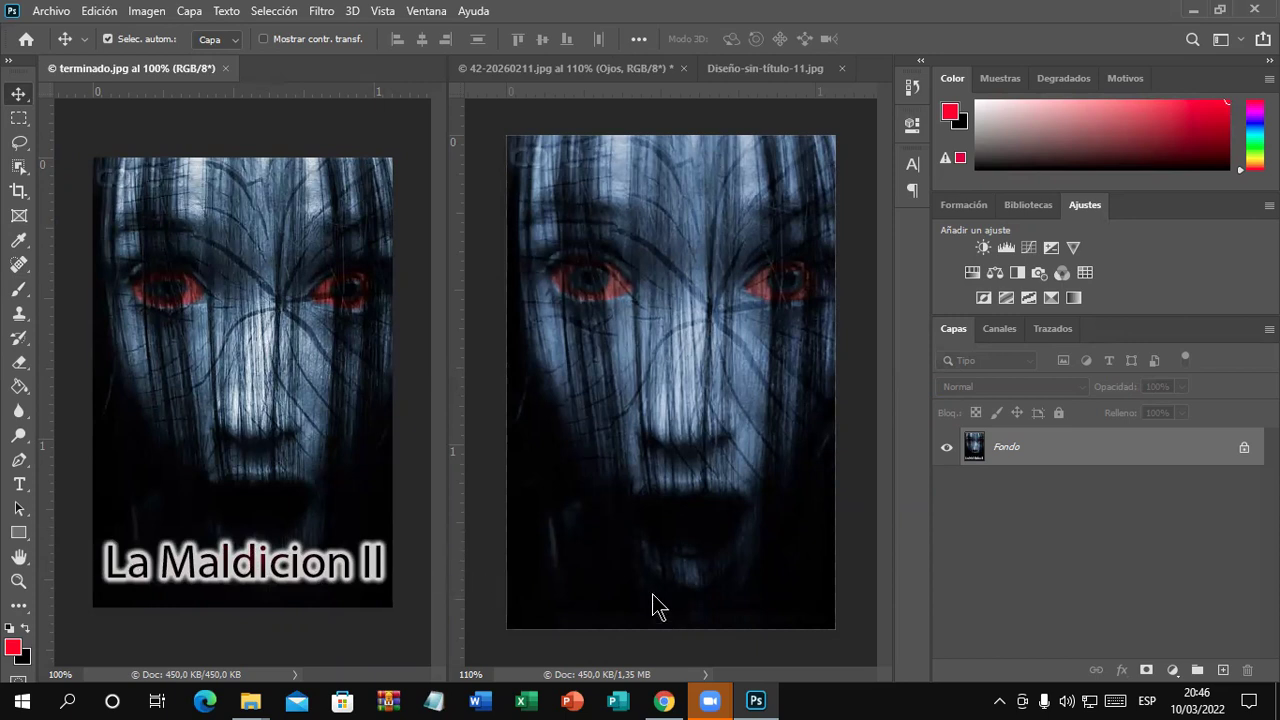
pyautogui.click(22, 485)
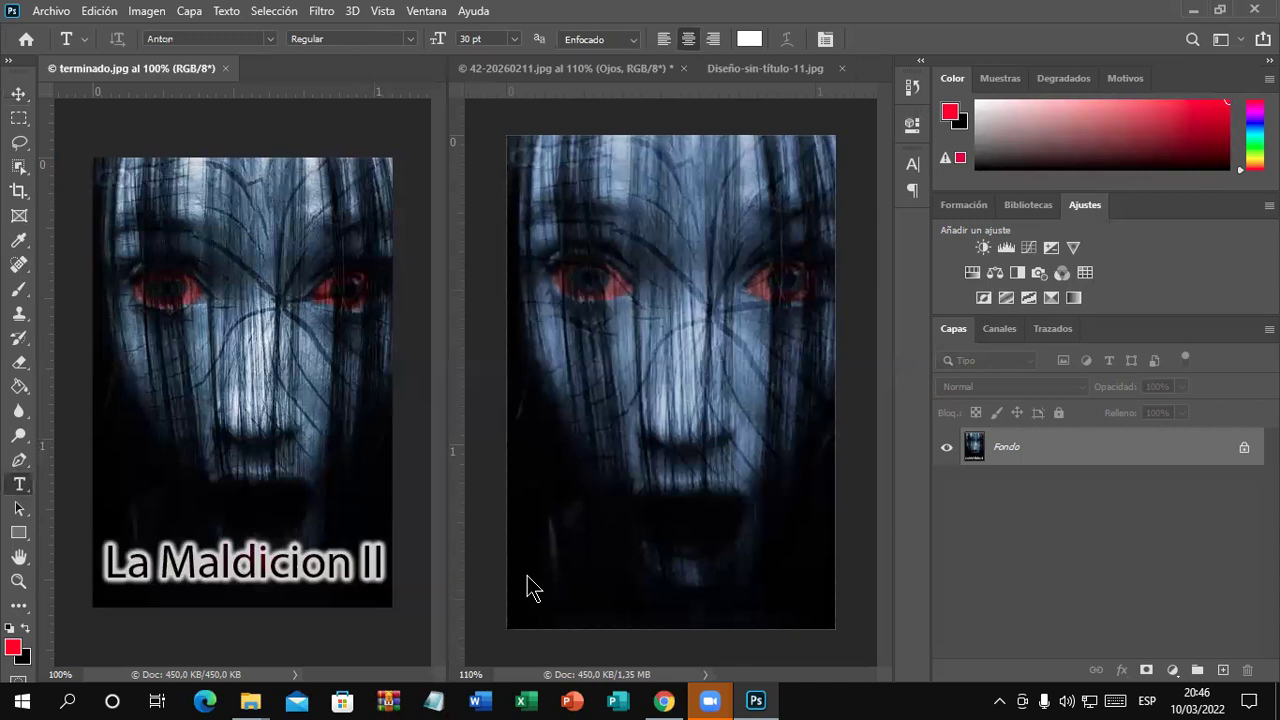
# - Start a 10 pt text layer near the poster bottom reading 'La Maldición', removing the trailing lowercase 'ii'
pyautogui.click(553, 572)
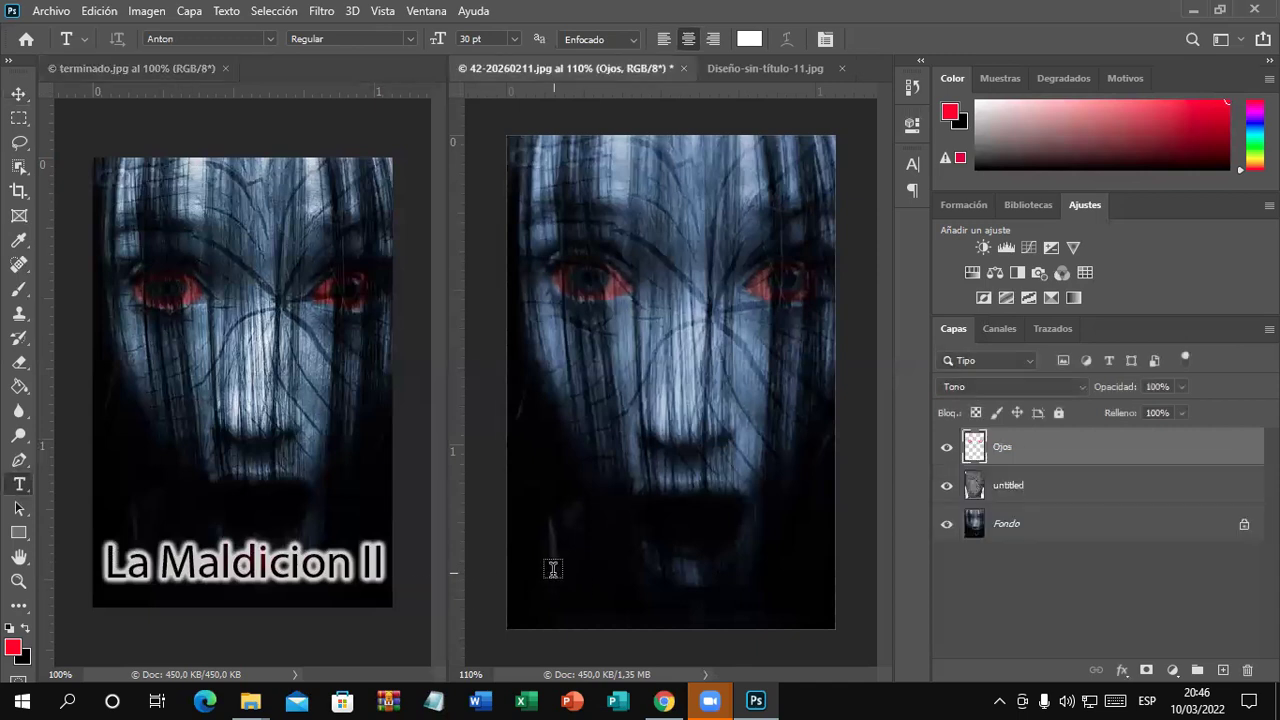
pyautogui.click(570, 600)
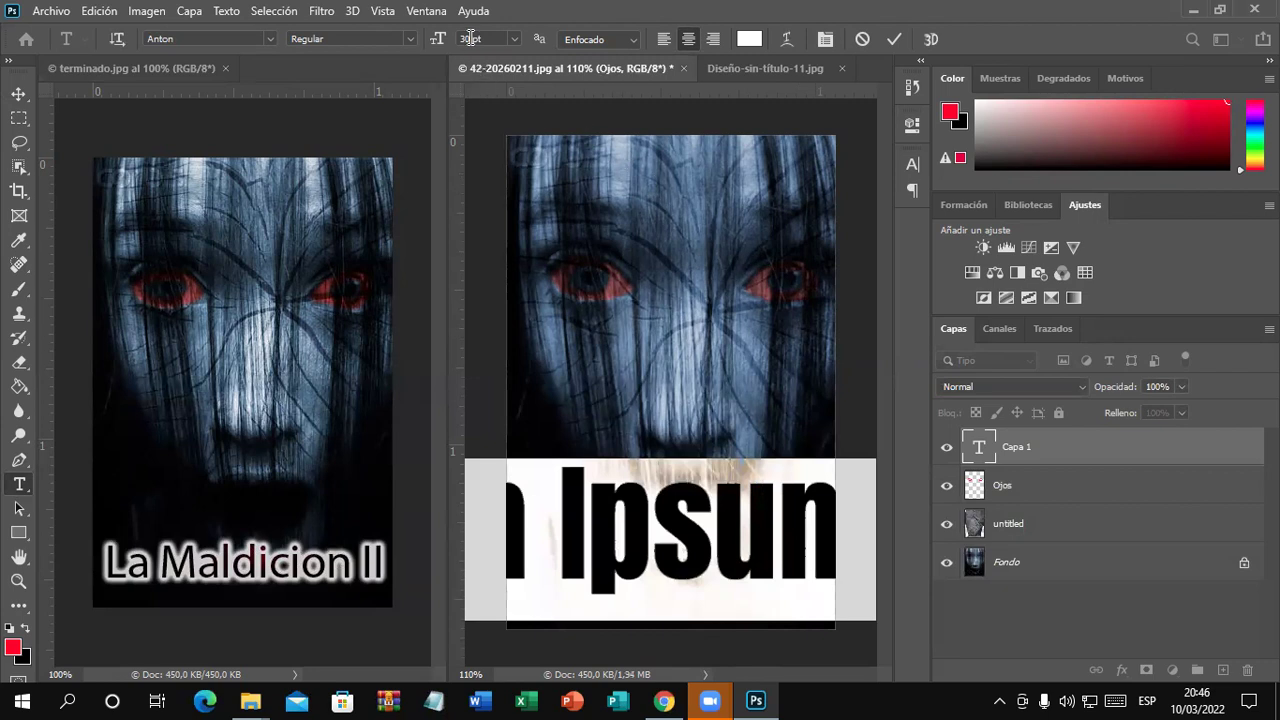
pyautogui.write('1')
pyautogui.press('Return')
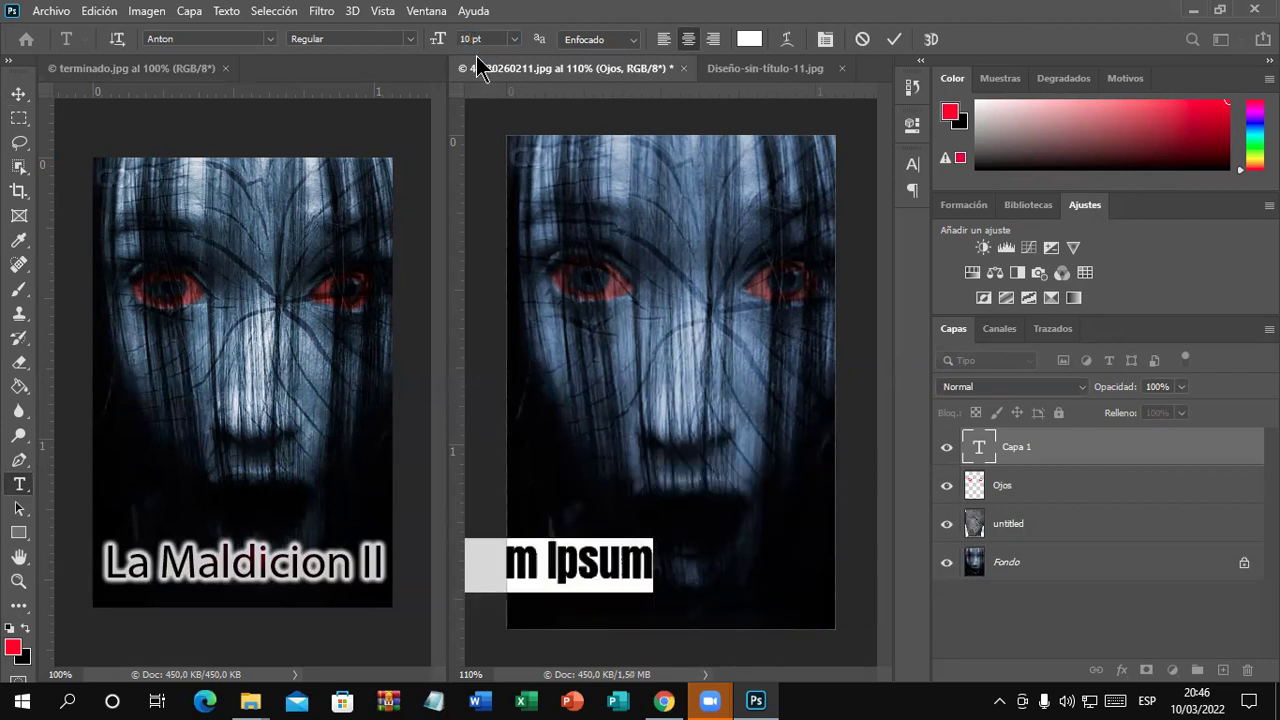
pyautogui.write('La')
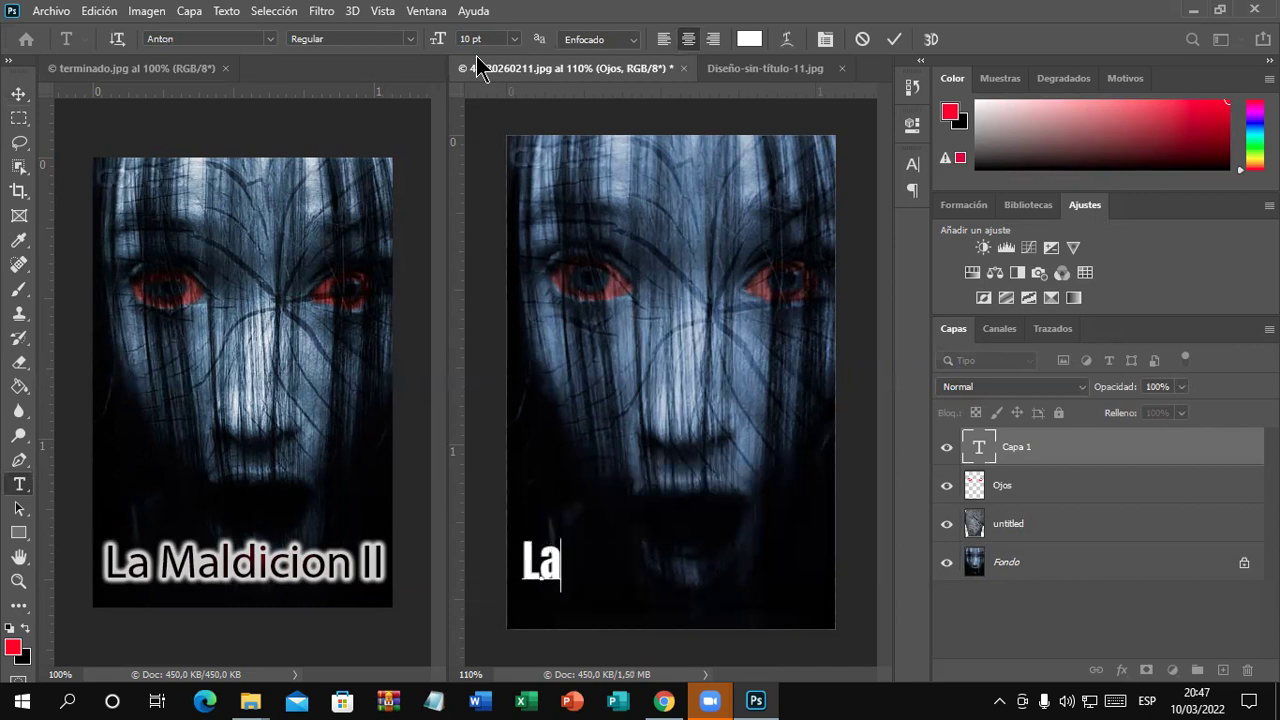
pyautogui.write(' Ma')
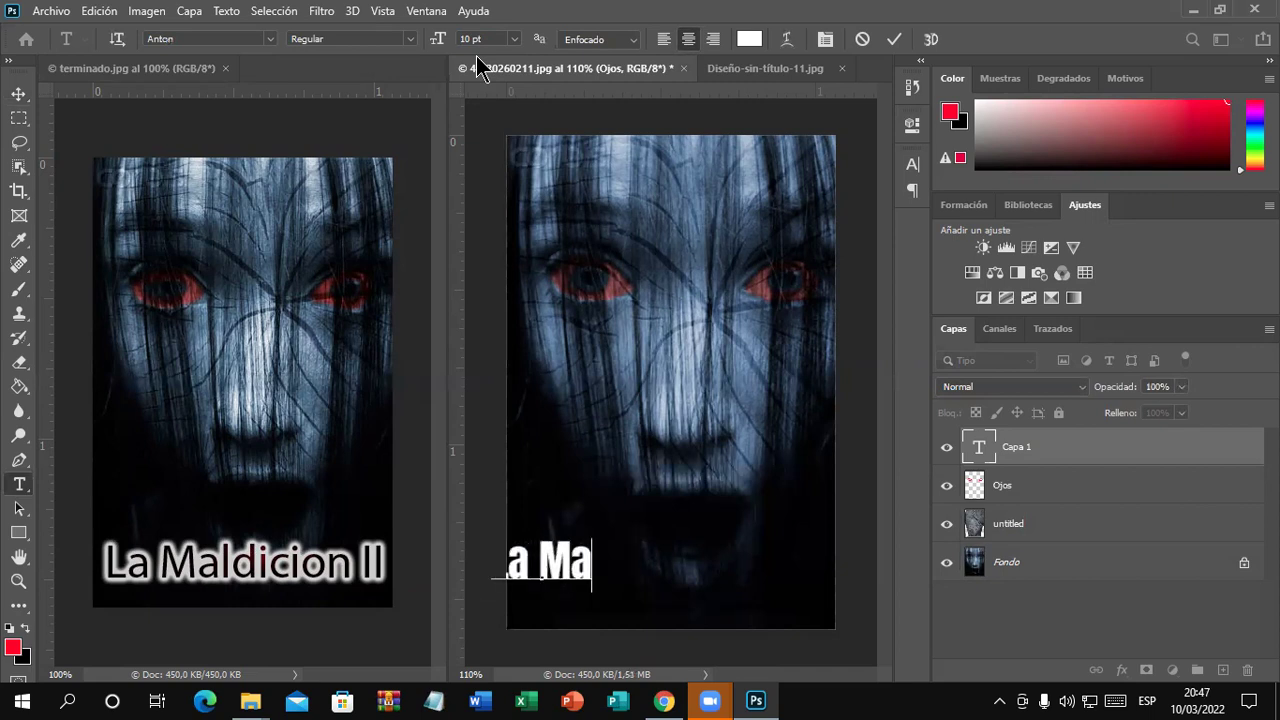
pyautogui.write('ldición ')
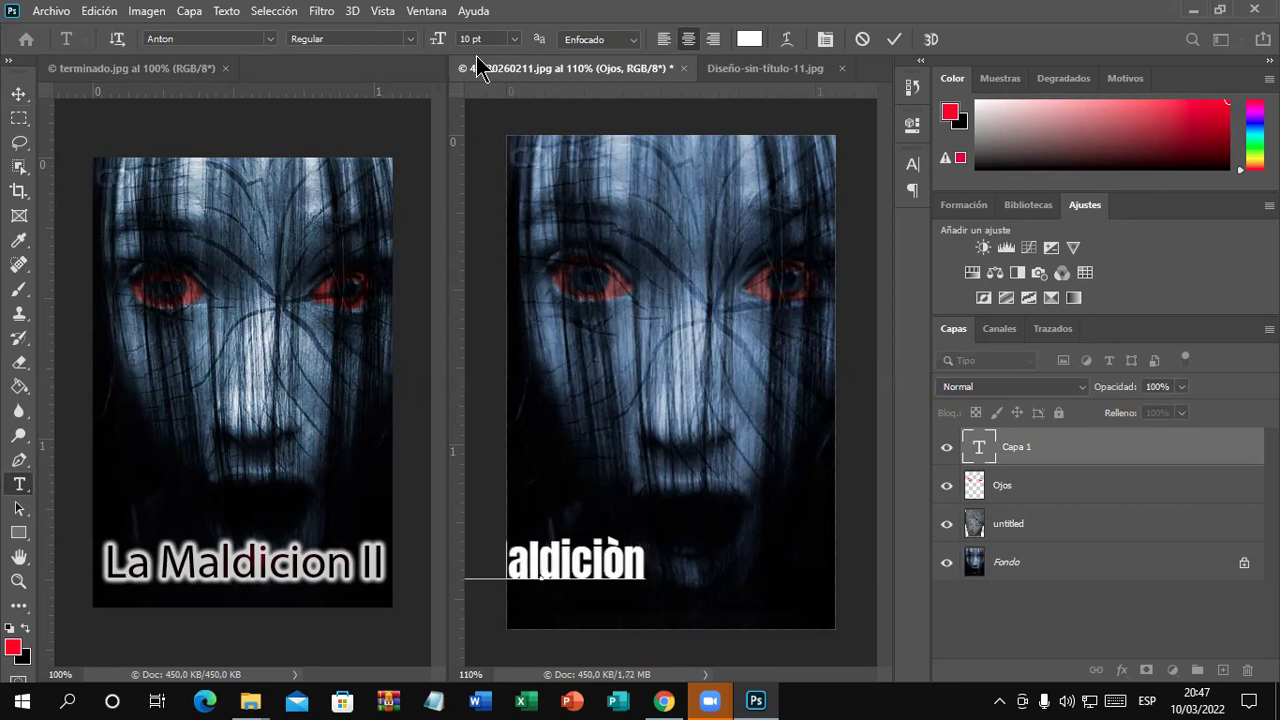
pyautogui.write('ii')
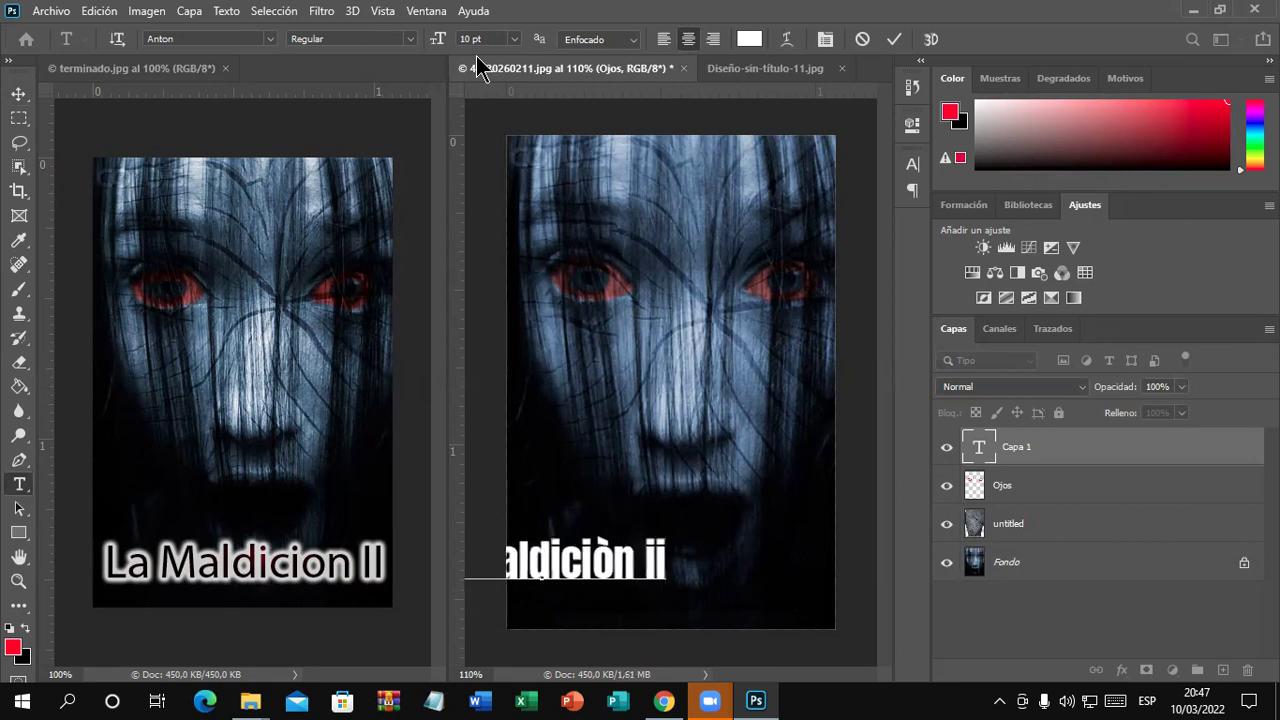
pyautogui.press('BackSpace')
pyautogui.press('BackSpace')
# - Finish the title with 'II' and move it to the bottom centre of the poster
pyautogui.write('II')
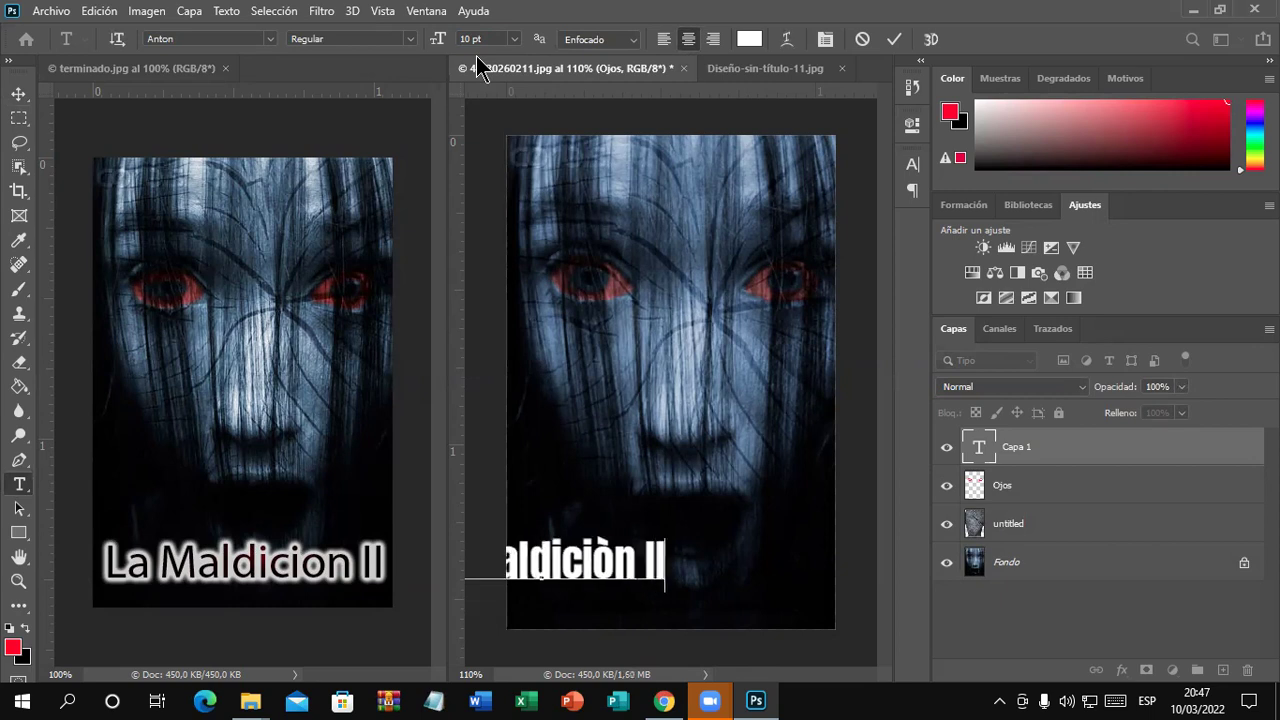
pyautogui.click(19, 94)
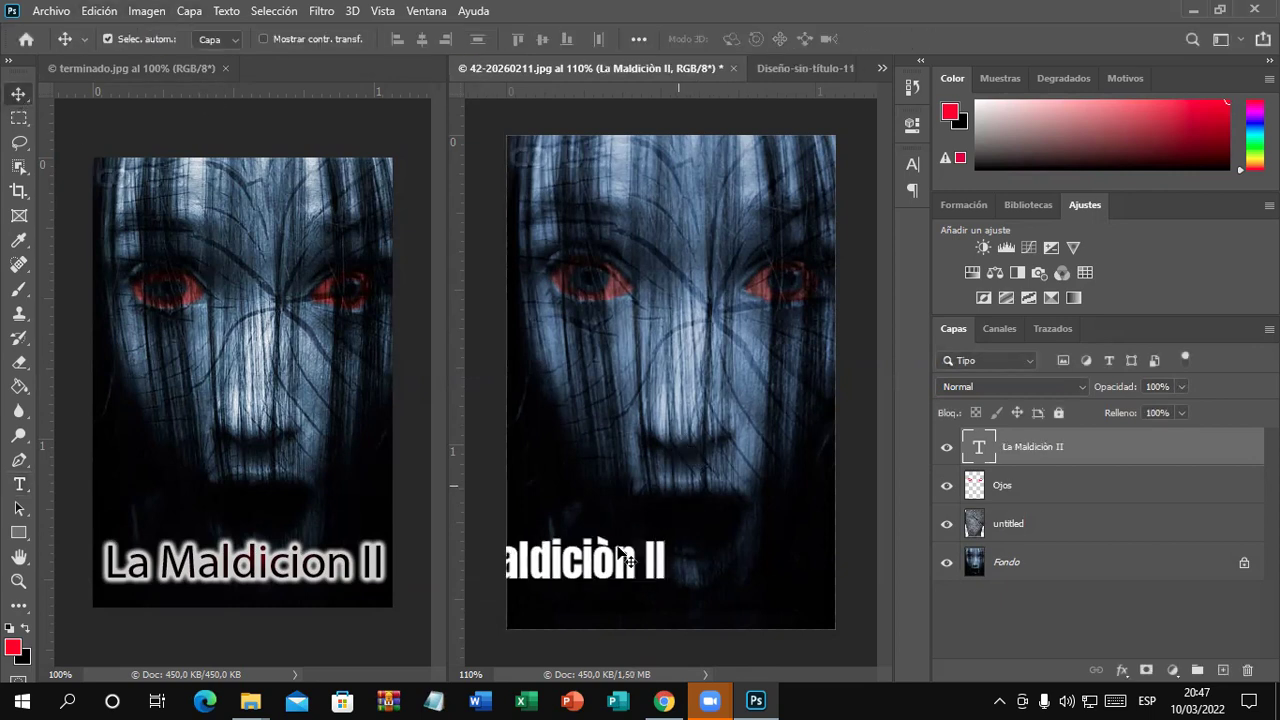
pyautogui.moveTo(590, 578); pyautogui.dragTo(713, 582)
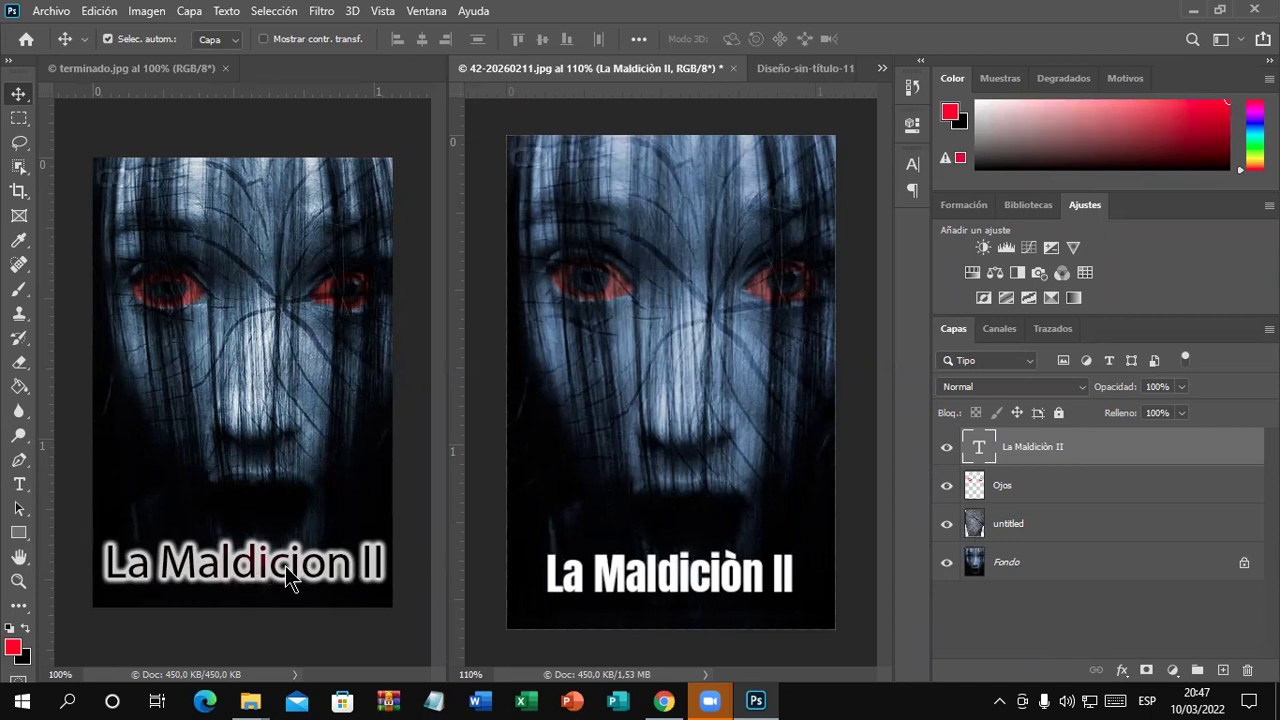
# - Colour the title red ff0000 via the Character panel
pyautogui.click(912, 164)
pyautogui.click(870, 268)
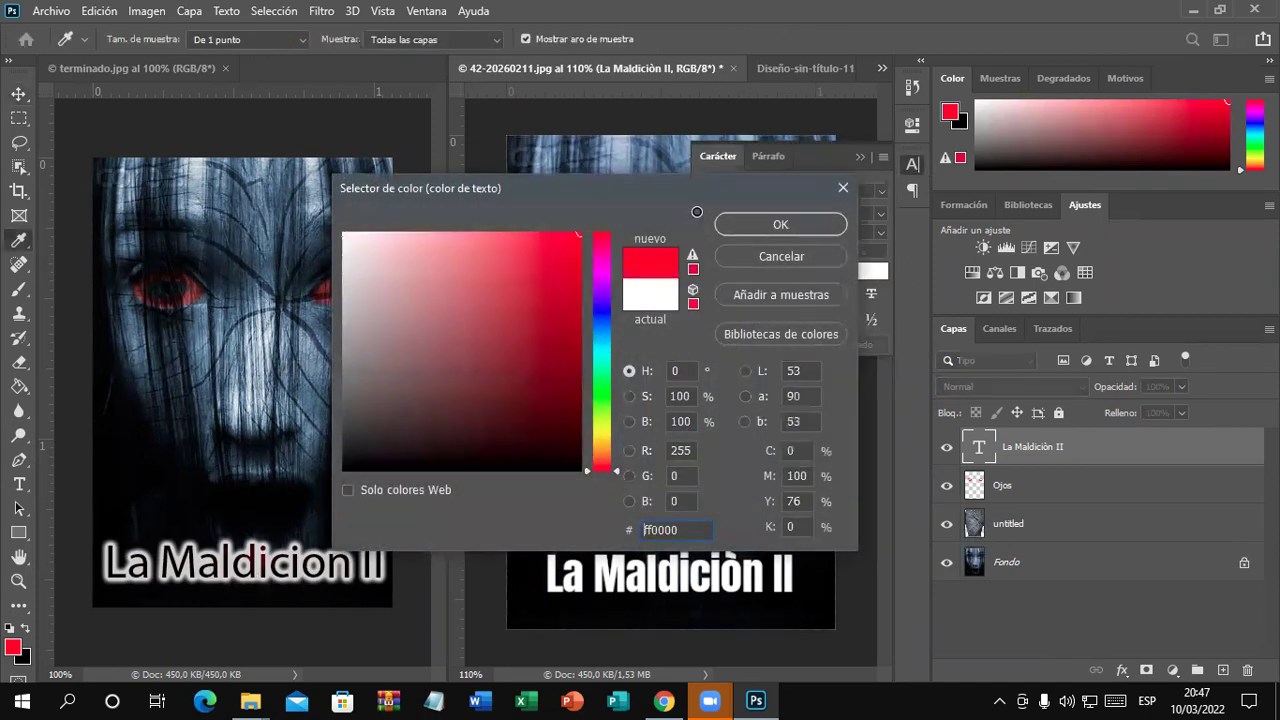
pyautogui.click(810, 222)
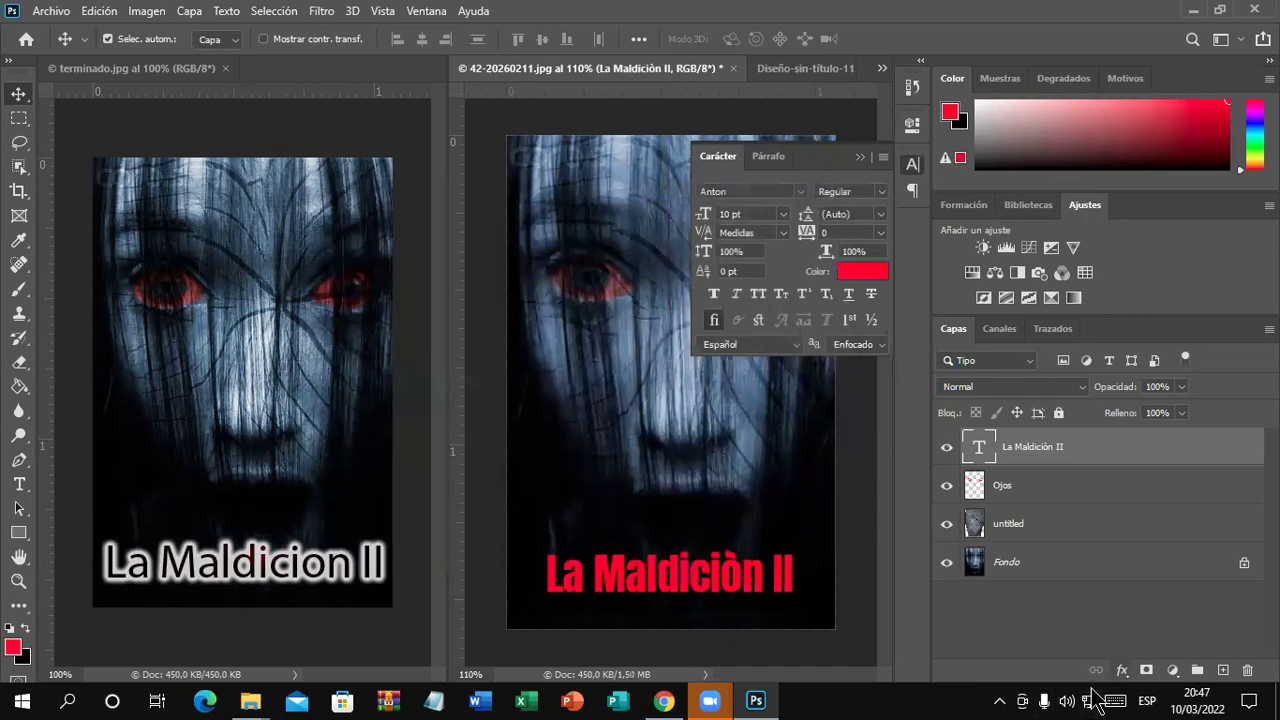
pyautogui.click(1122, 670)
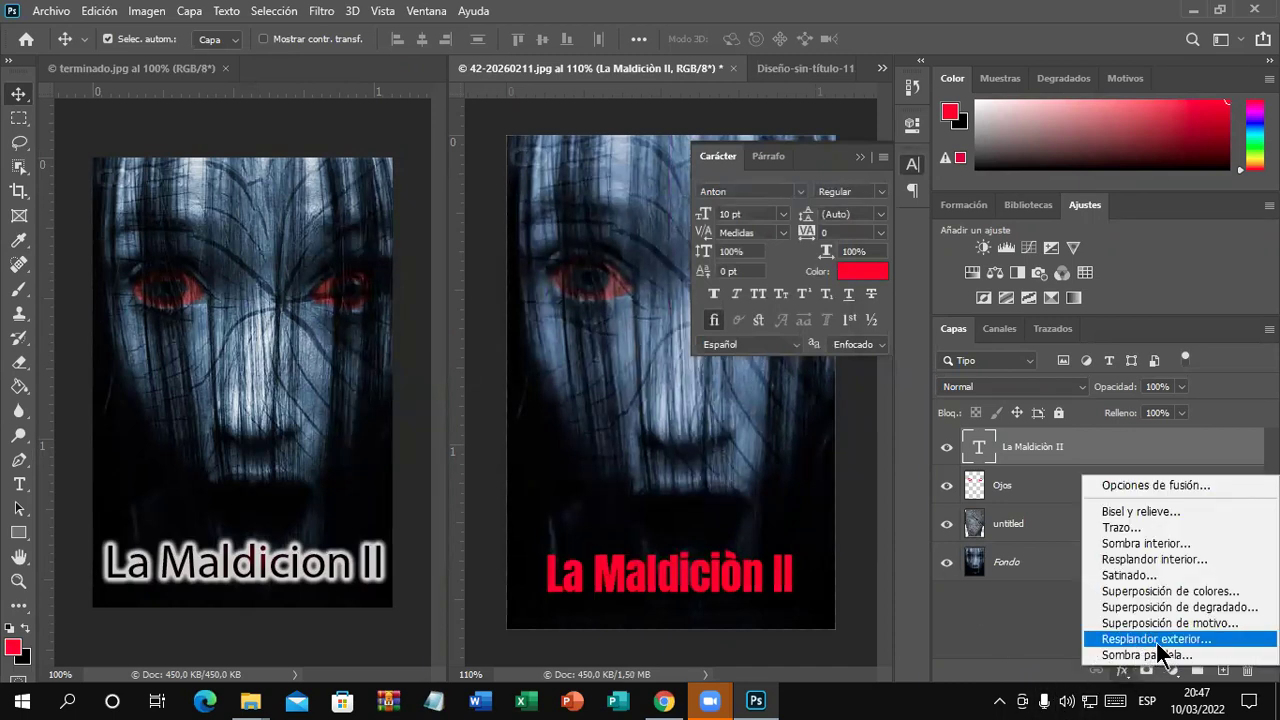
# - Add a white Resplandor exterior to the title with 100% opacity, 6% spread and 10 px size
pyautogui.click(1156, 640)
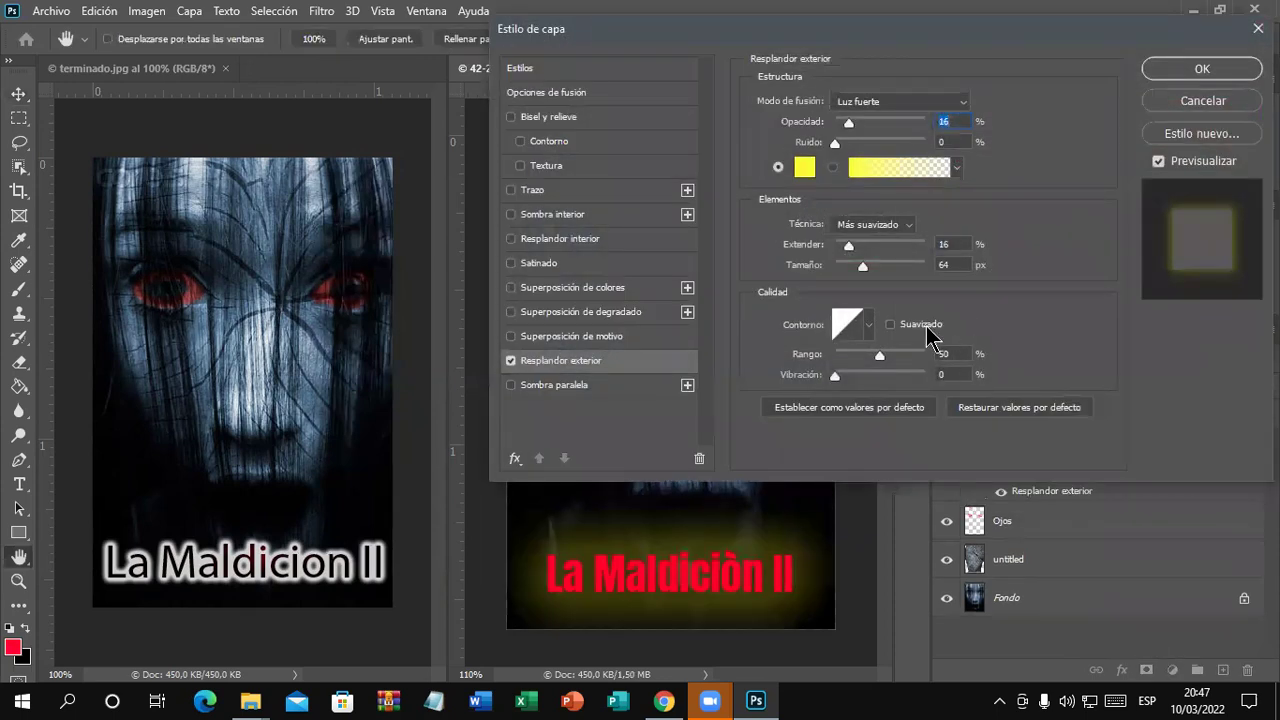
pyautogui.click(804, 167)
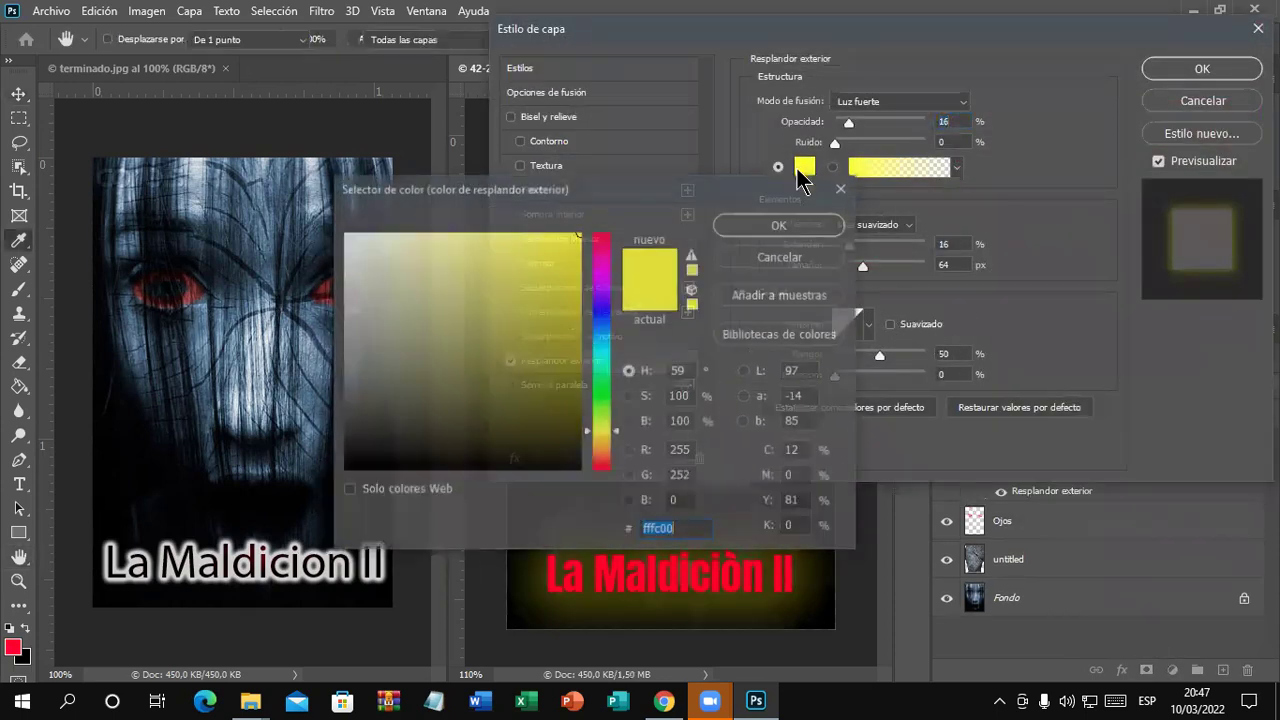
pyautogui.moveTo(397, 251); pyautogui.dragTo(303, 197)
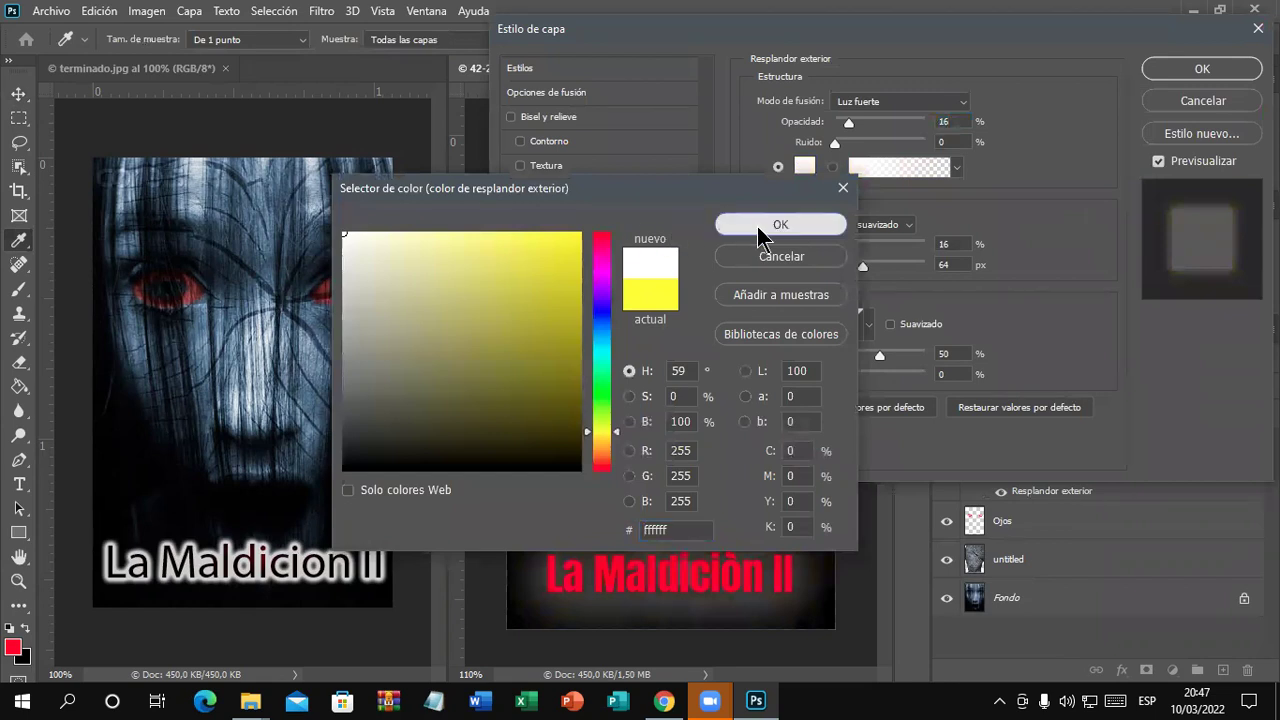
pyautogui.click(757, 226)
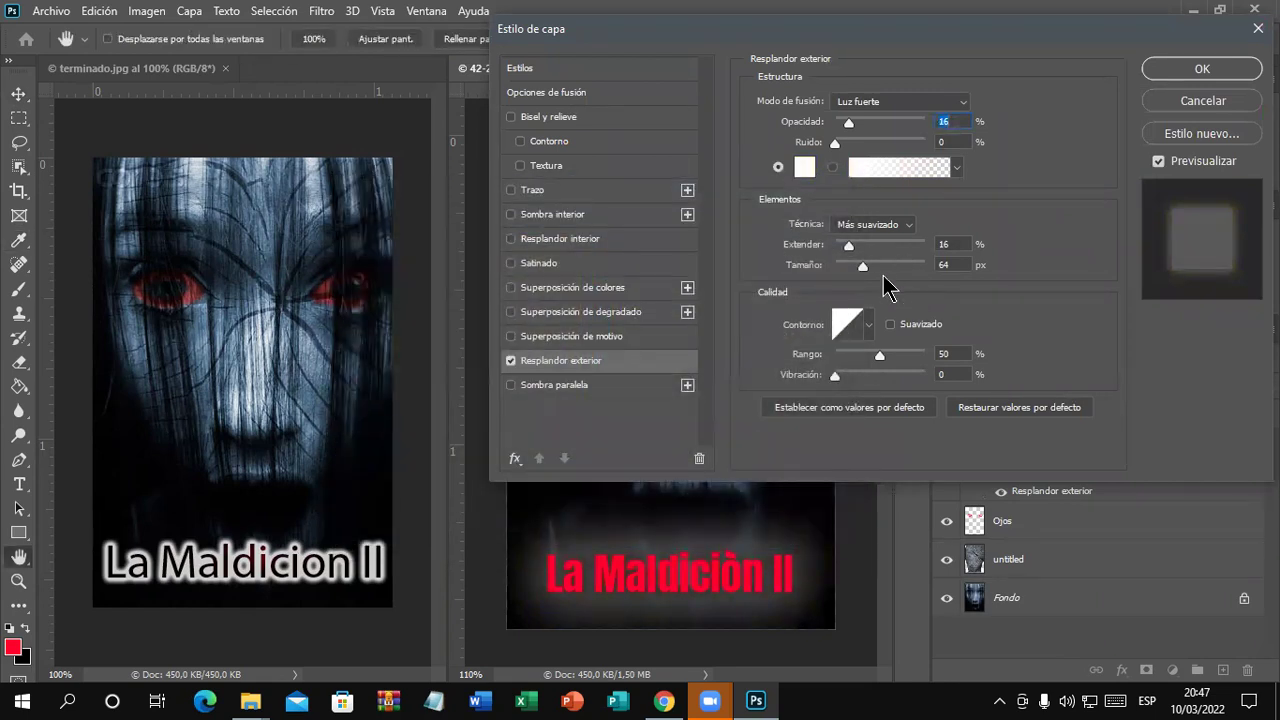
pyautogui.moveTo(863, 266)
pyautogui.mouseDown()
pyautogui.moveTo(843, 263)
pyautogui.moveTo(850, 245)
pyautogui.mouseUp()
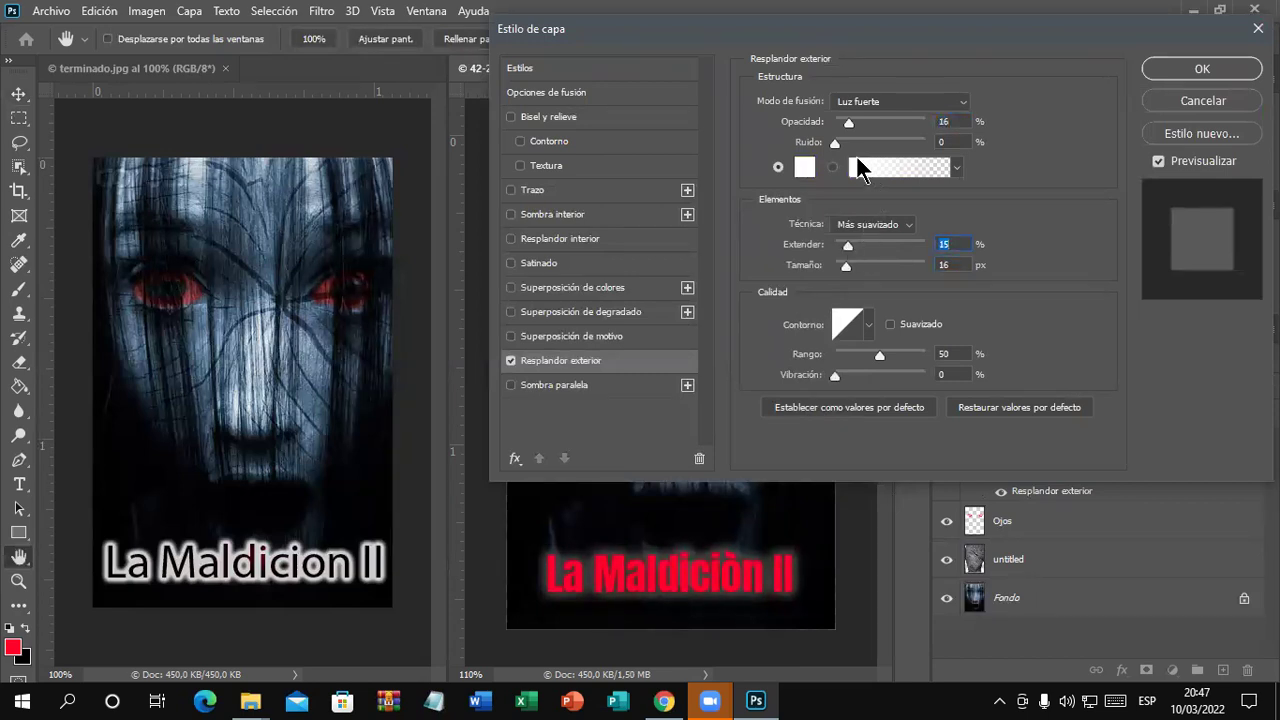
pyautogui.moveTo(852, 128); pyautogui.dragTo(973, 125)
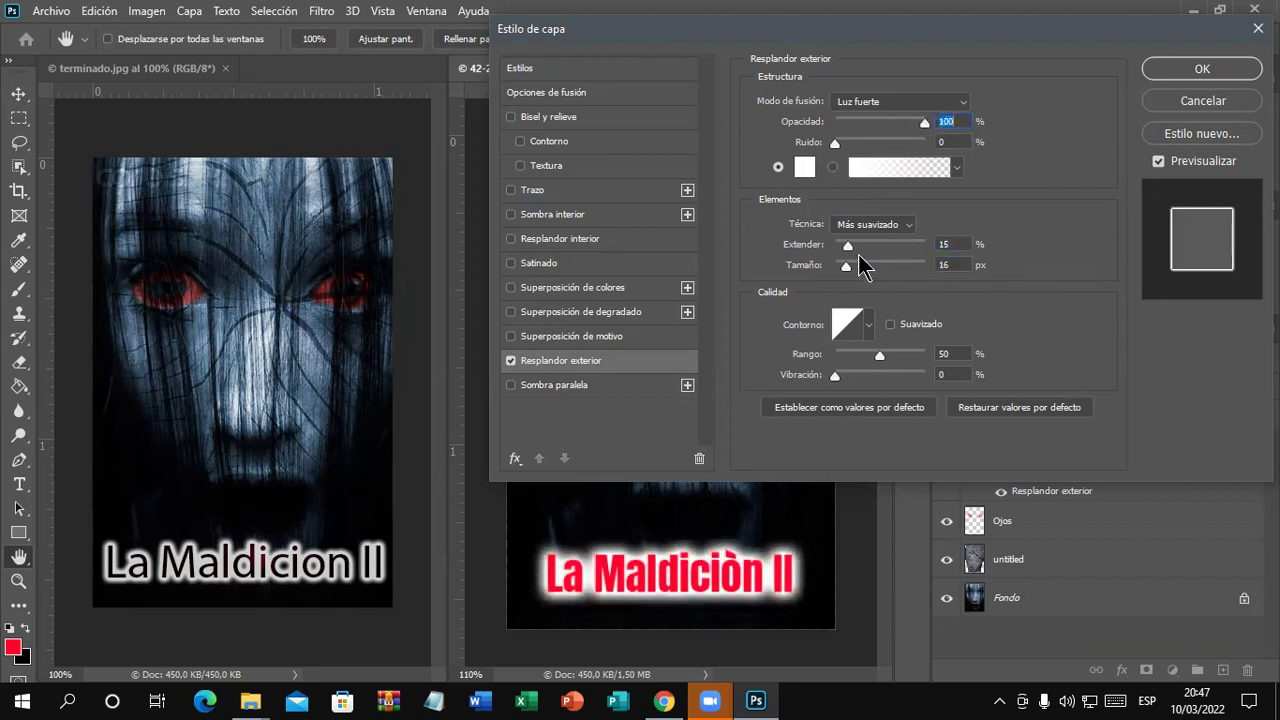
pyautogui.moveTo(849, 247)
pyautogui.mouseDown()
pyautogui.moveTo(839, 244)
pyautogui.moveTo(843, 263)
pyautogui.mouseUp()
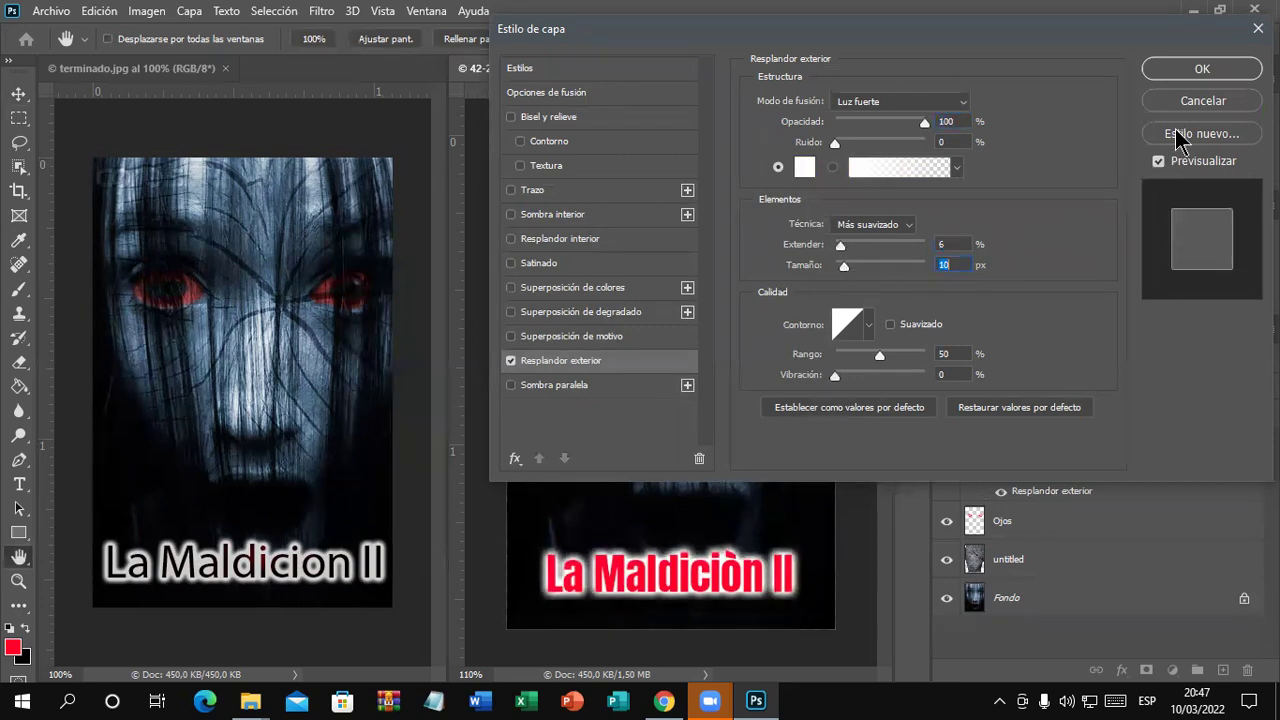
pyautogui.click(920, 121)
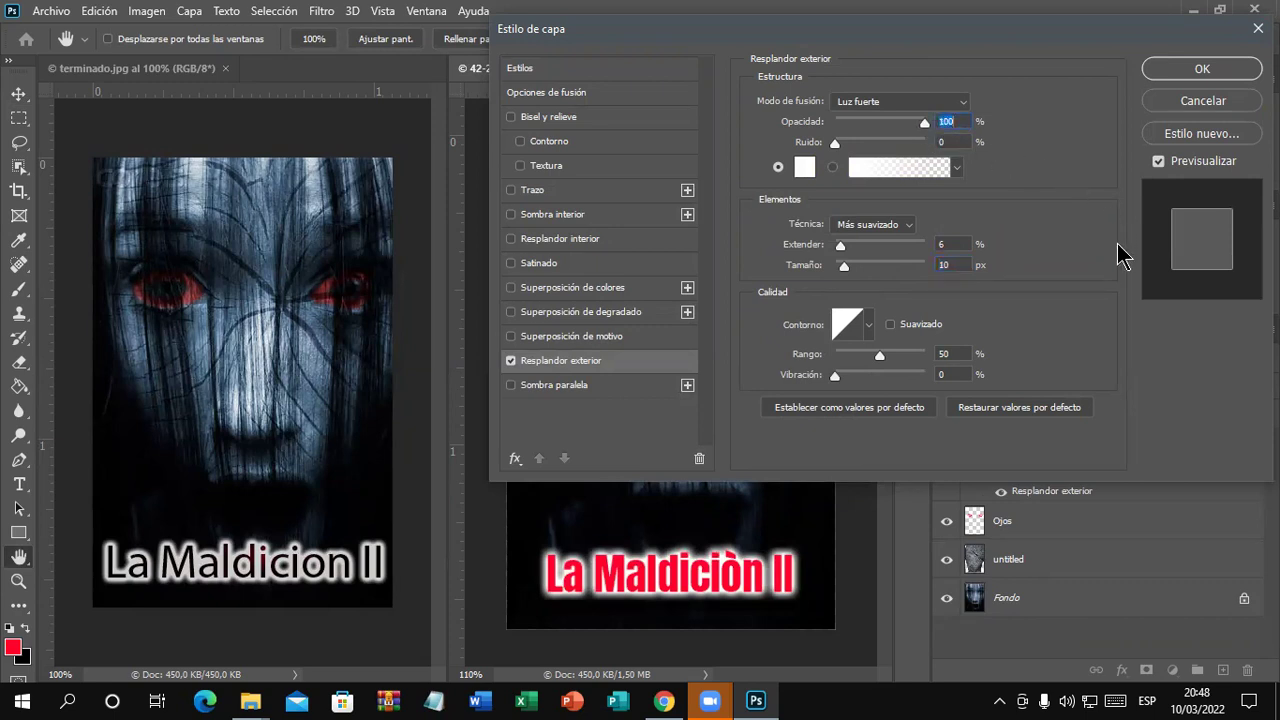